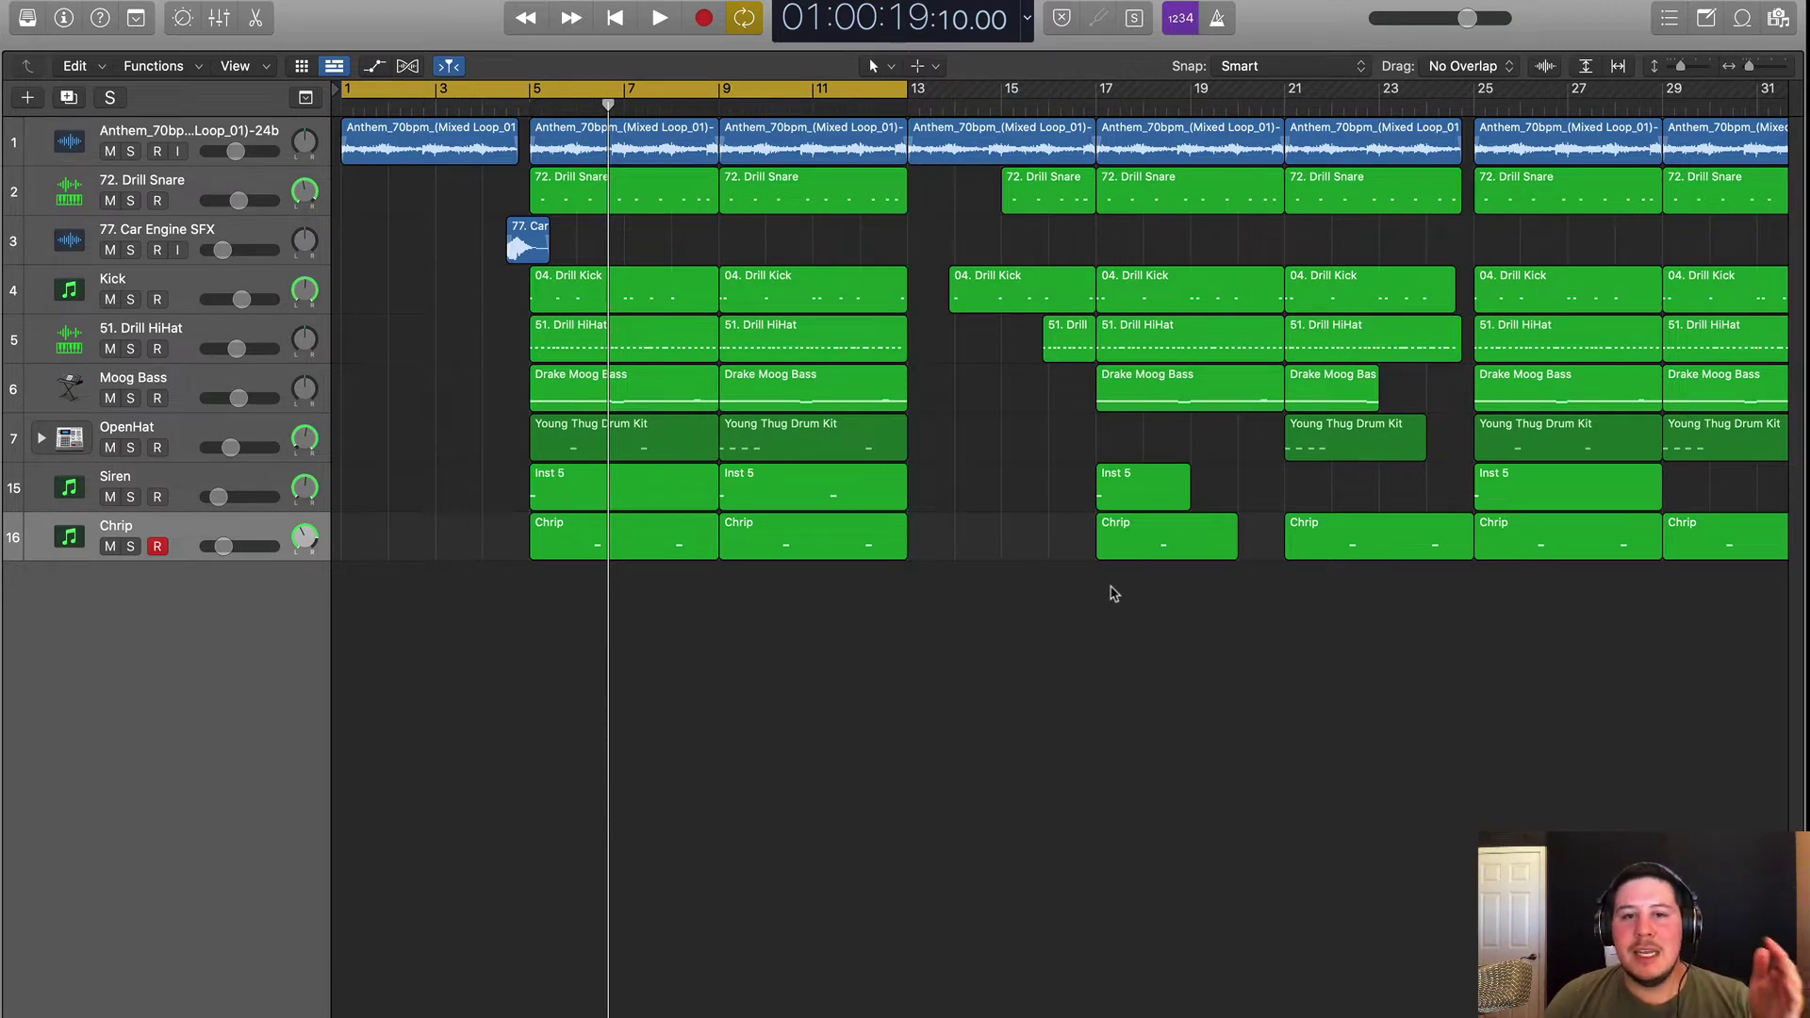
Step: Play the beat from bar 1 with cycle looping turned off
{"action": "key", "text": "space"}
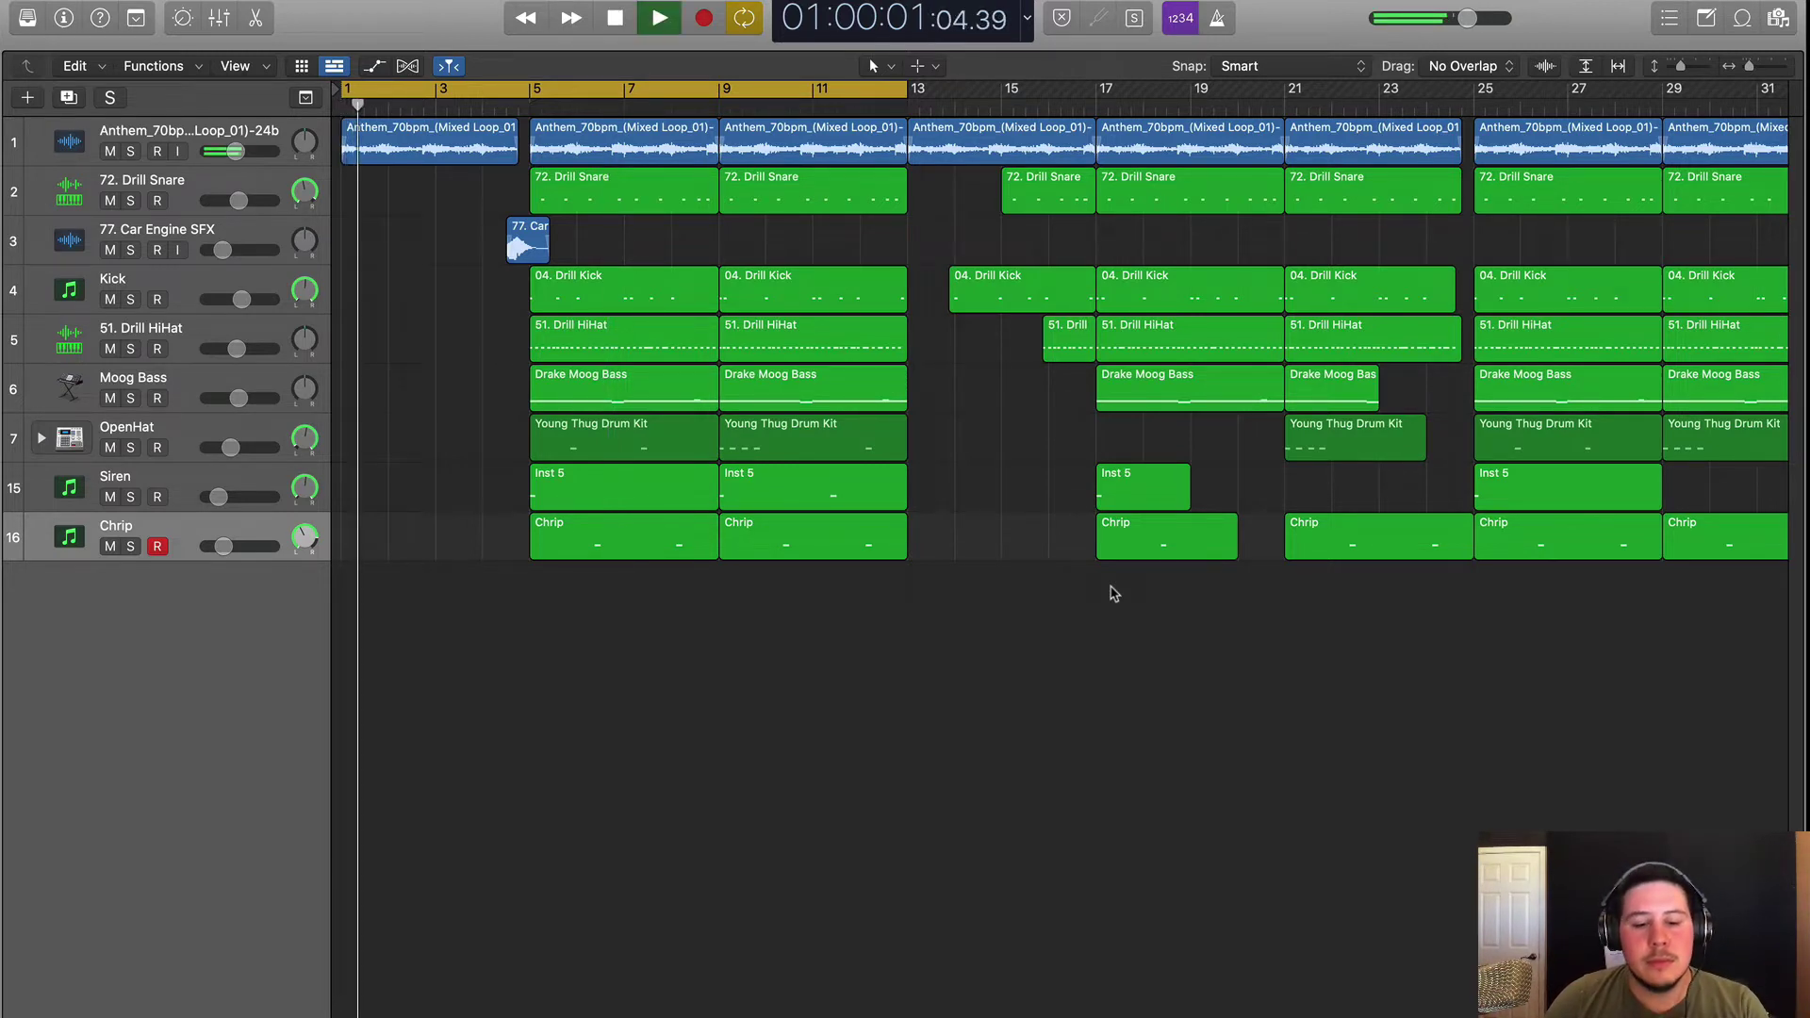
{"action": "key", "text": "c"}
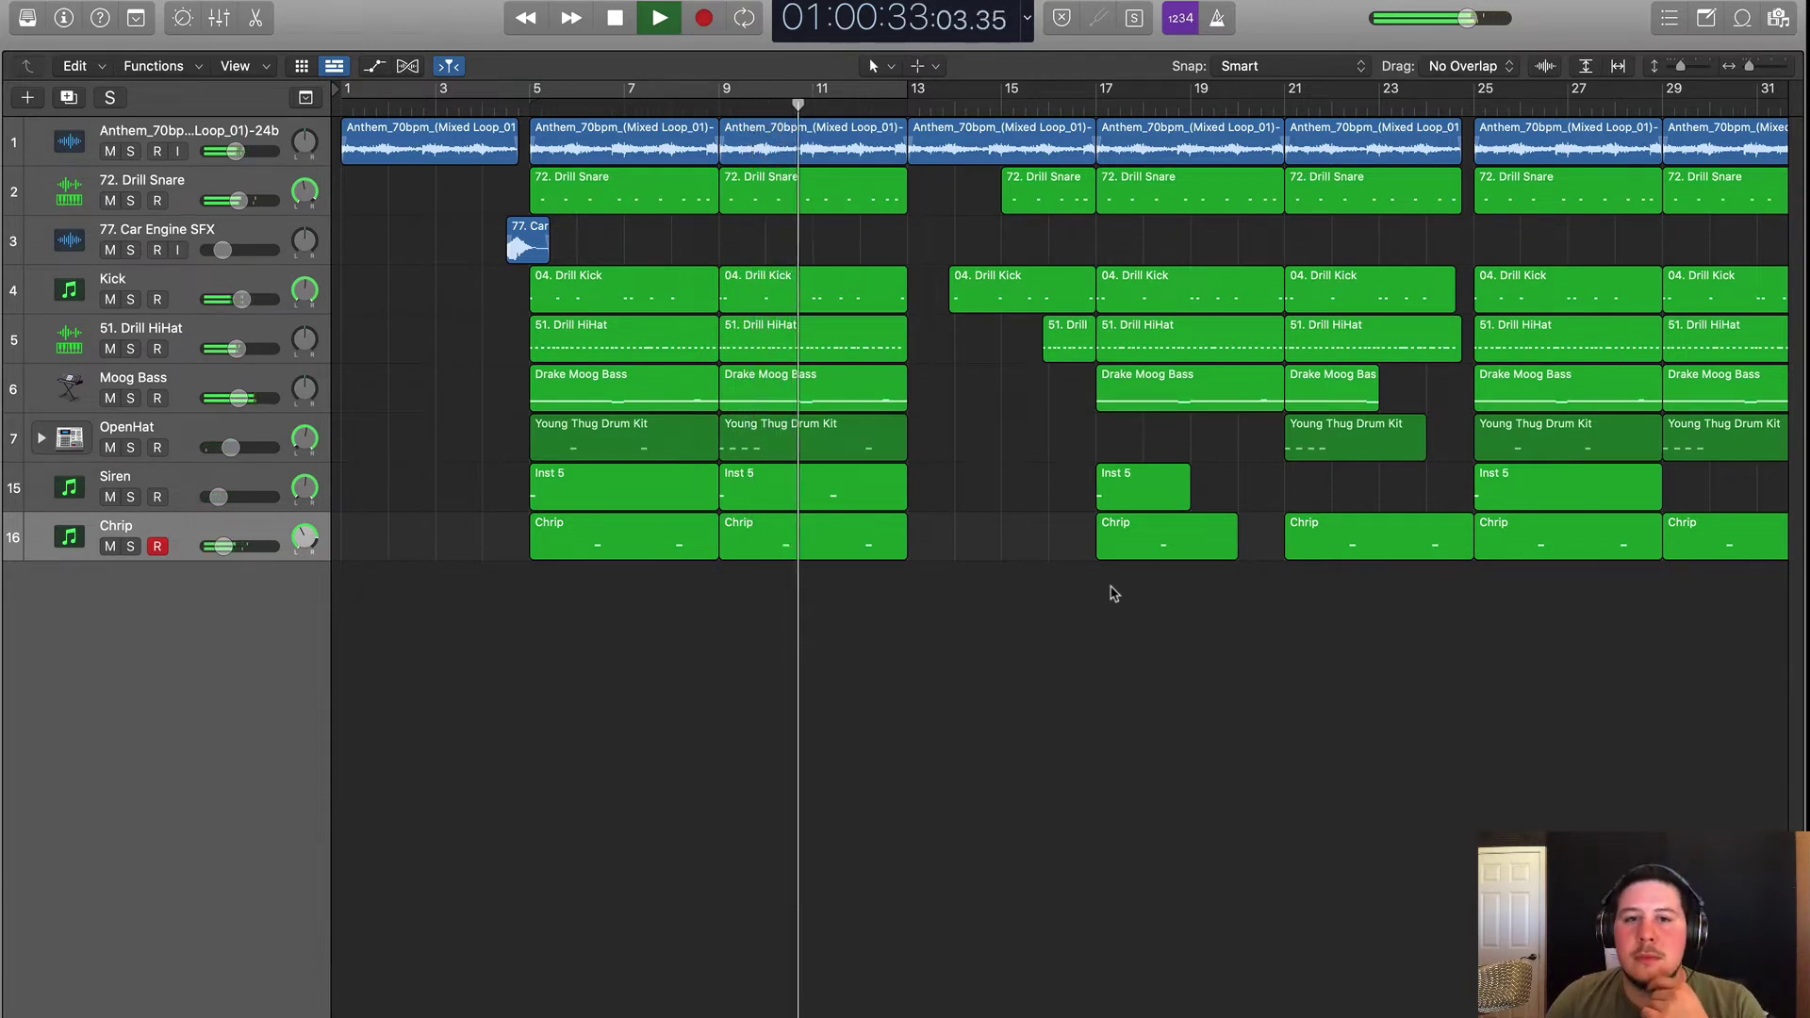
{"action": "scroll", "coordinate": [1114, 594], "scroll_direction": "right", "scroll_amount": 2}
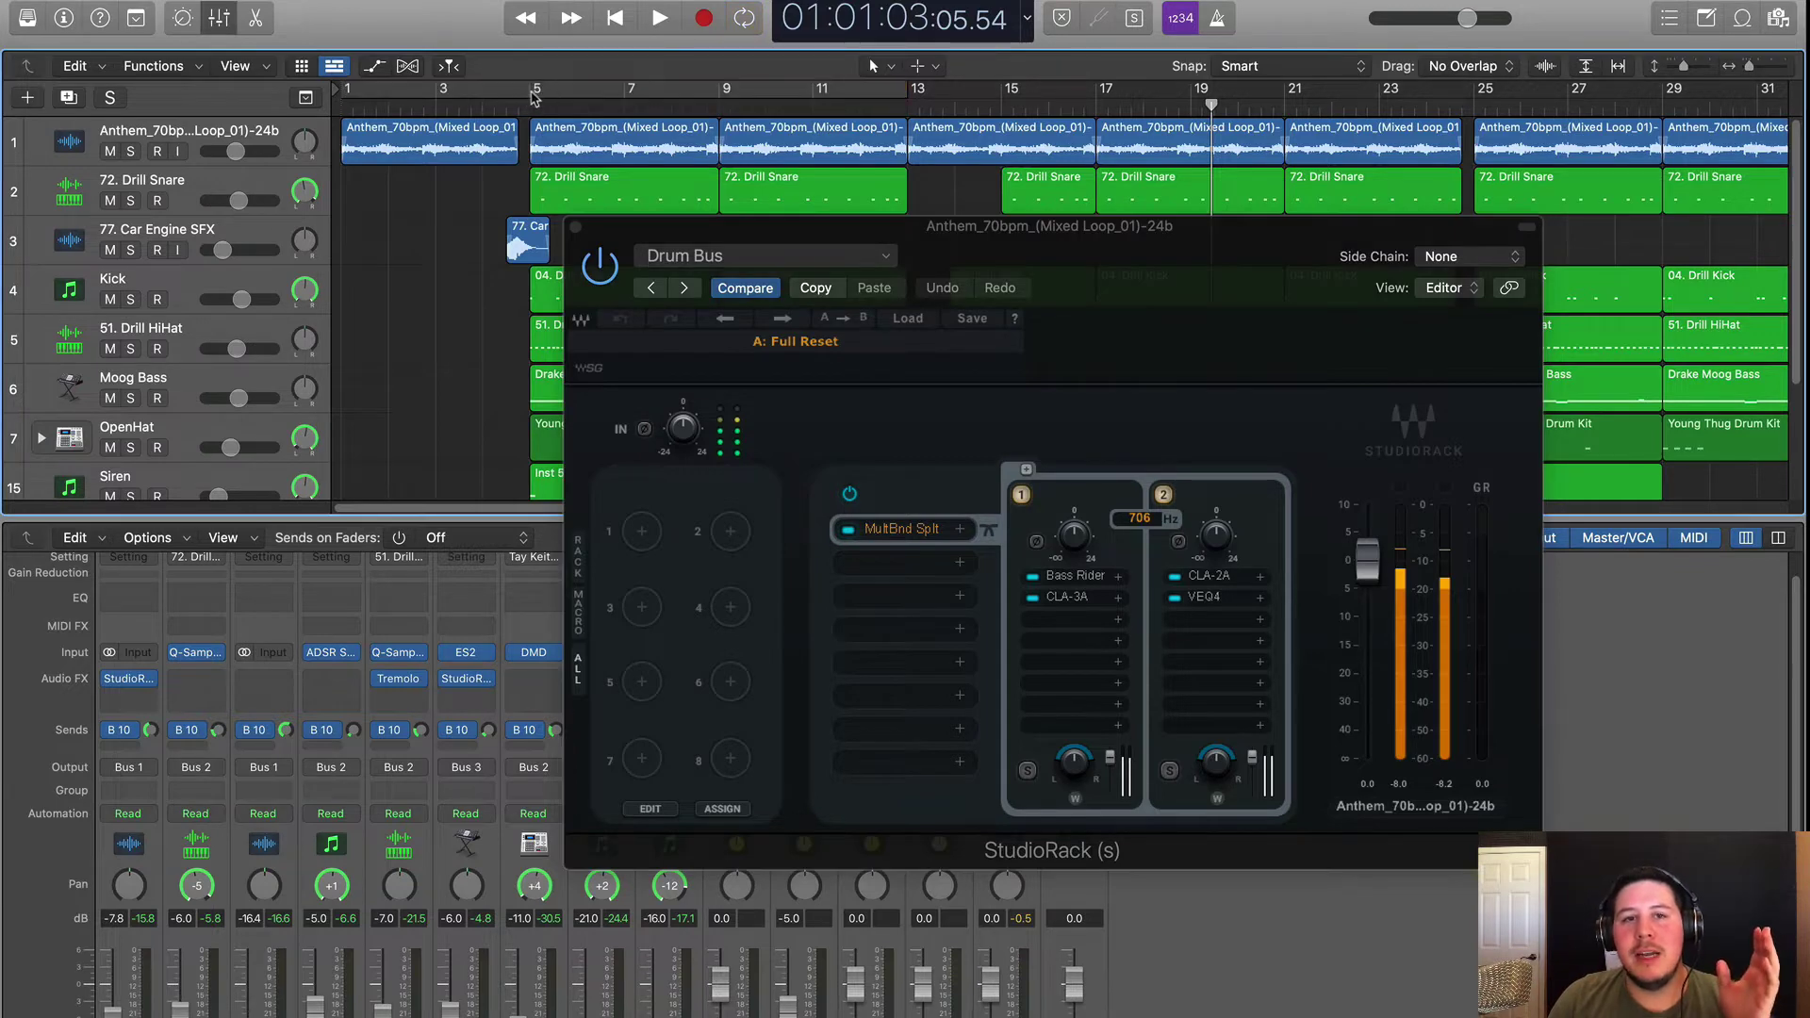
Step: Set a cycle over bars 5 to 11 and solo the Anthem loop track
{"action": "left_click_drag", "start_coordinate": [534, 95], "coordinate": [908, 95]}
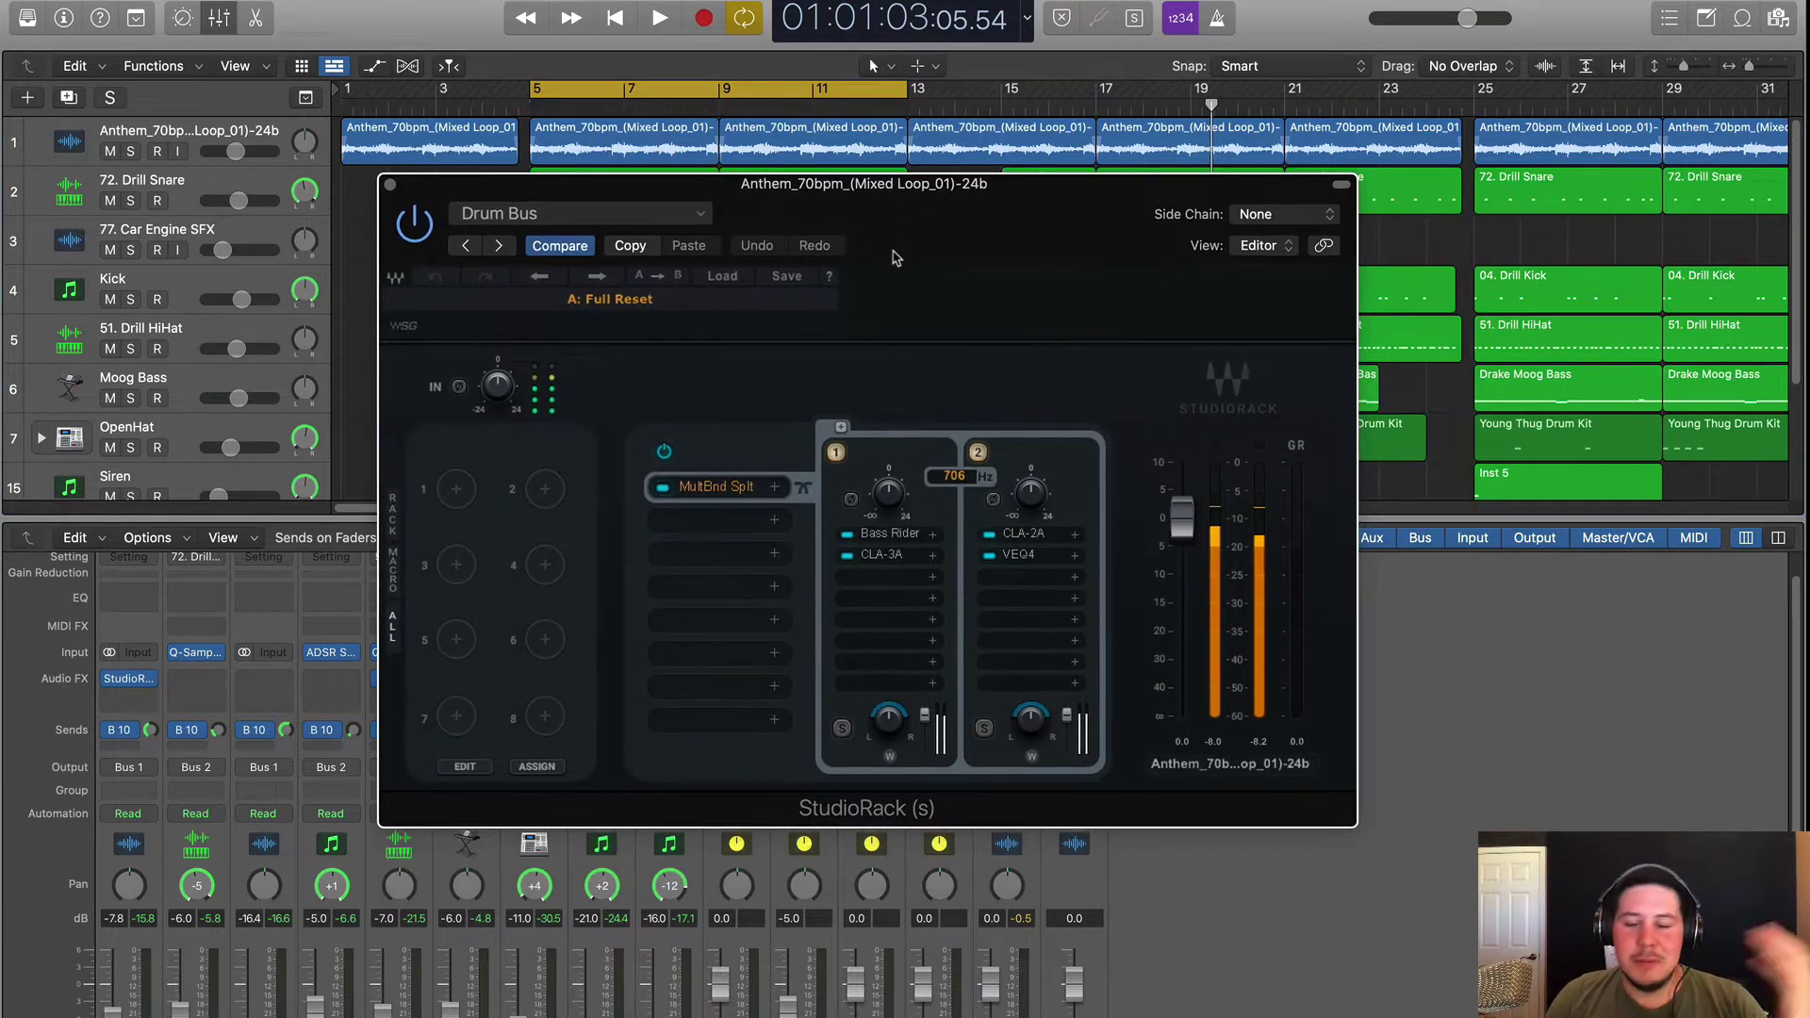
{"action": "left_click_drag", "start_coordinate": [938, 257], "coordinate": [941, 256]}
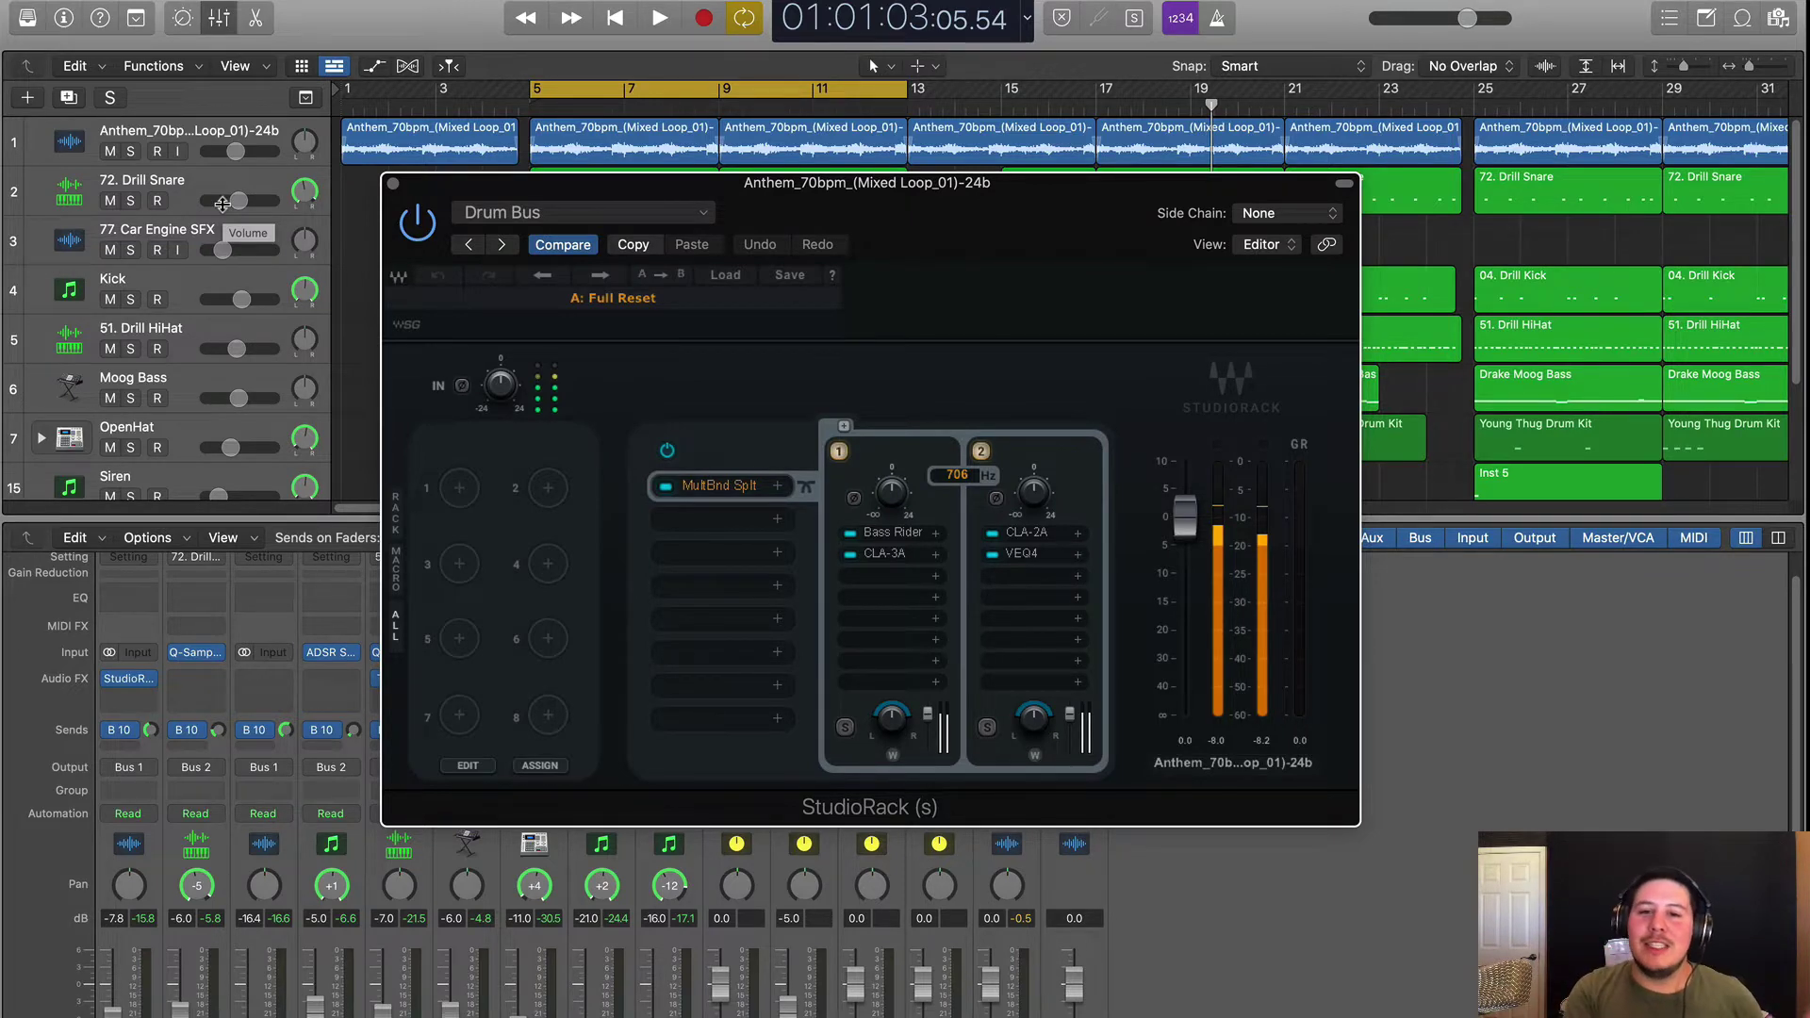
{"action": "key", "text": "s"}
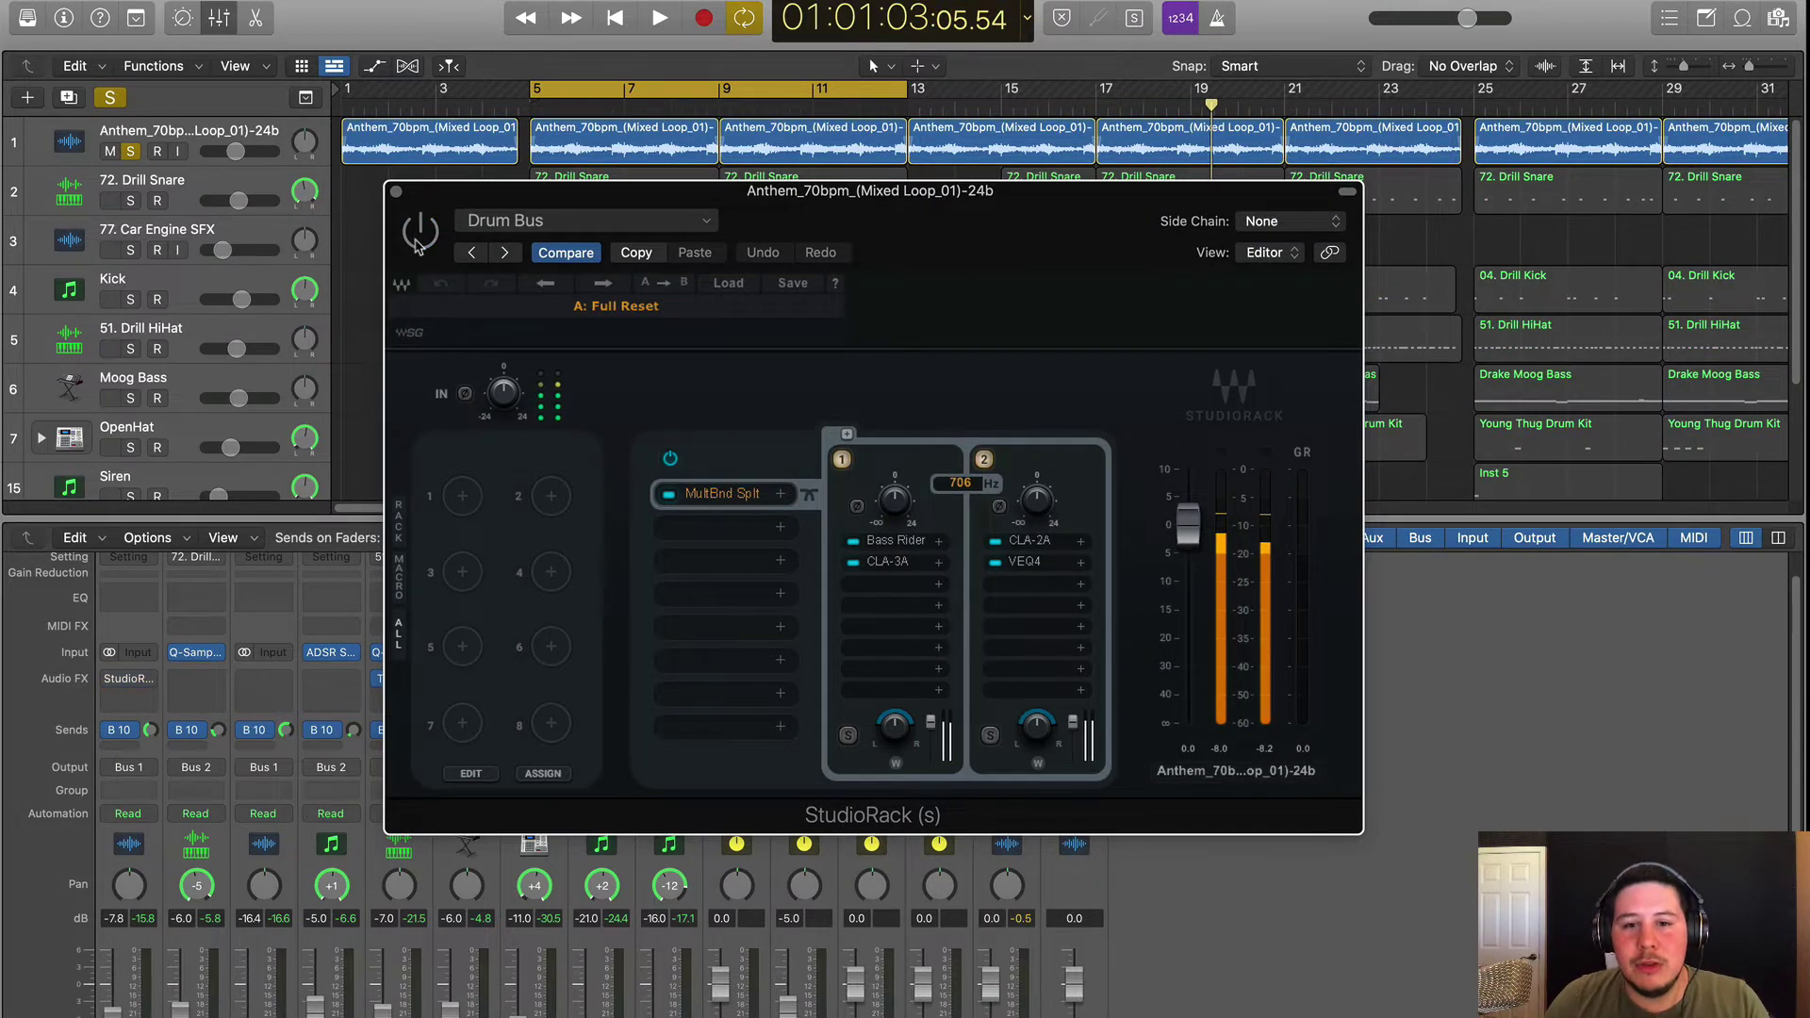
Step: Listen to the looped section, then switch the Drum Bus StudioRack chain back on
{"action": "key", "text": "space"}
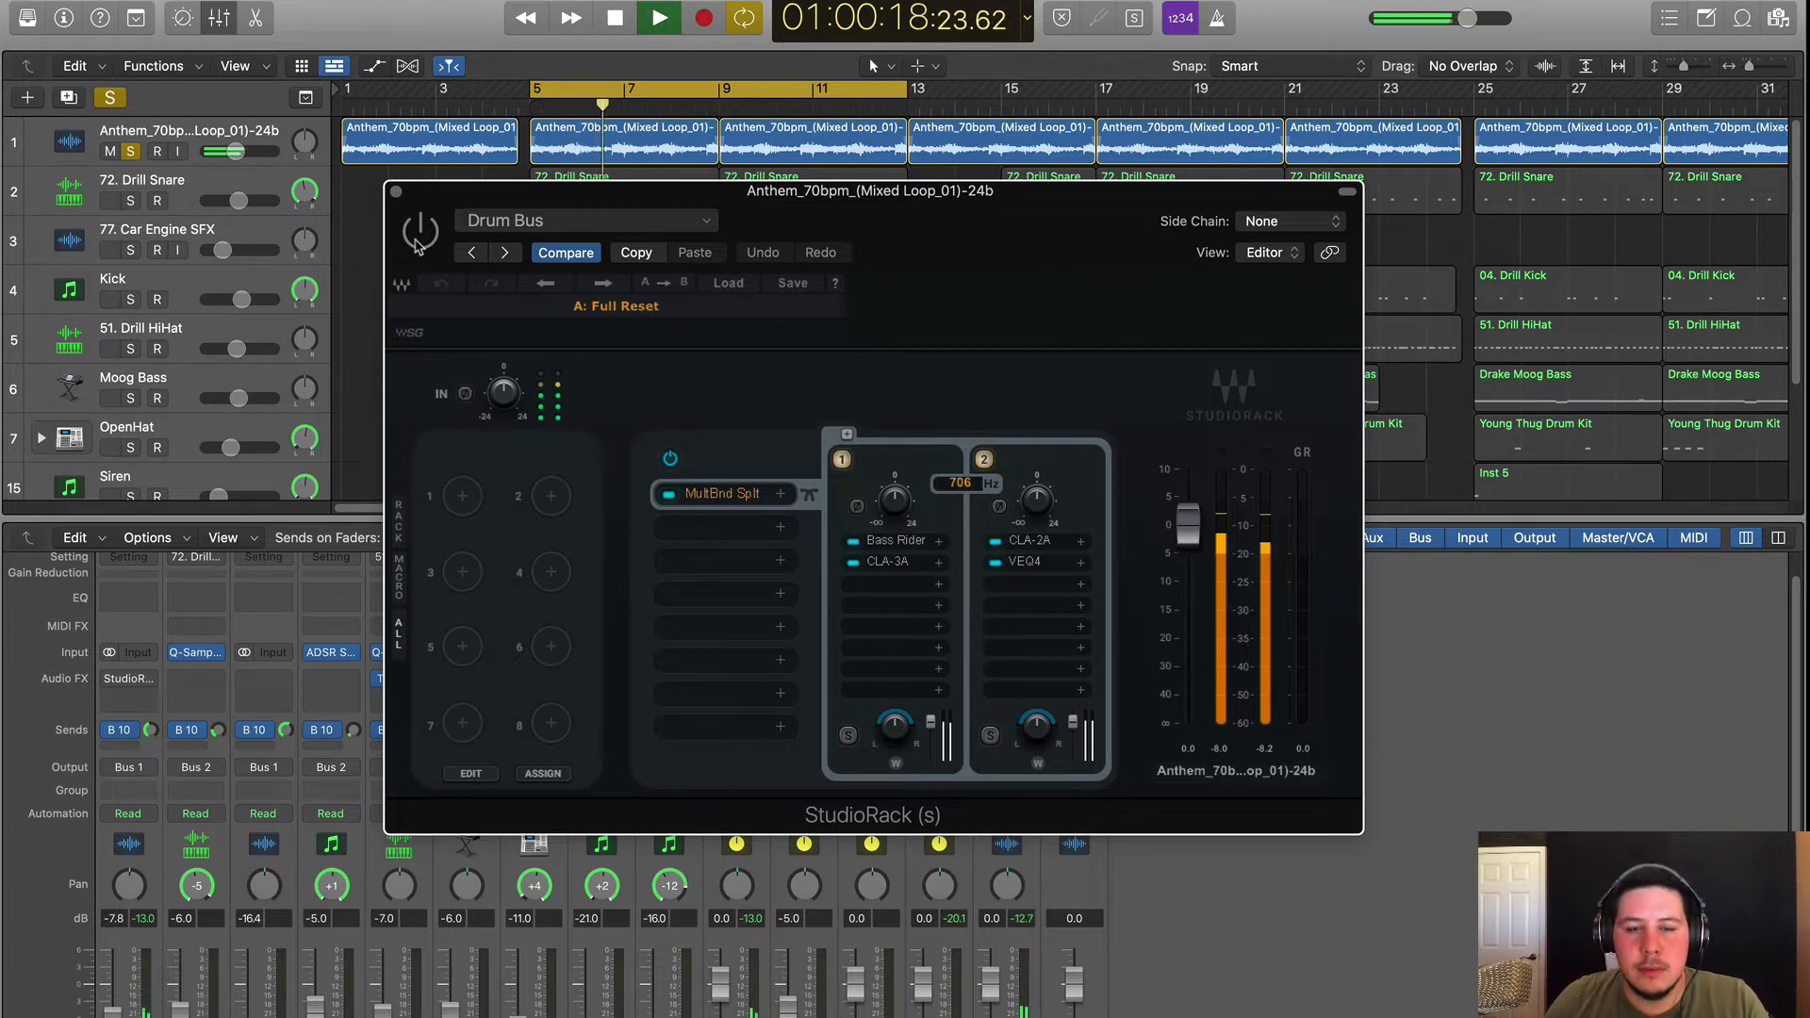
{"action": "key", "text": "space"}
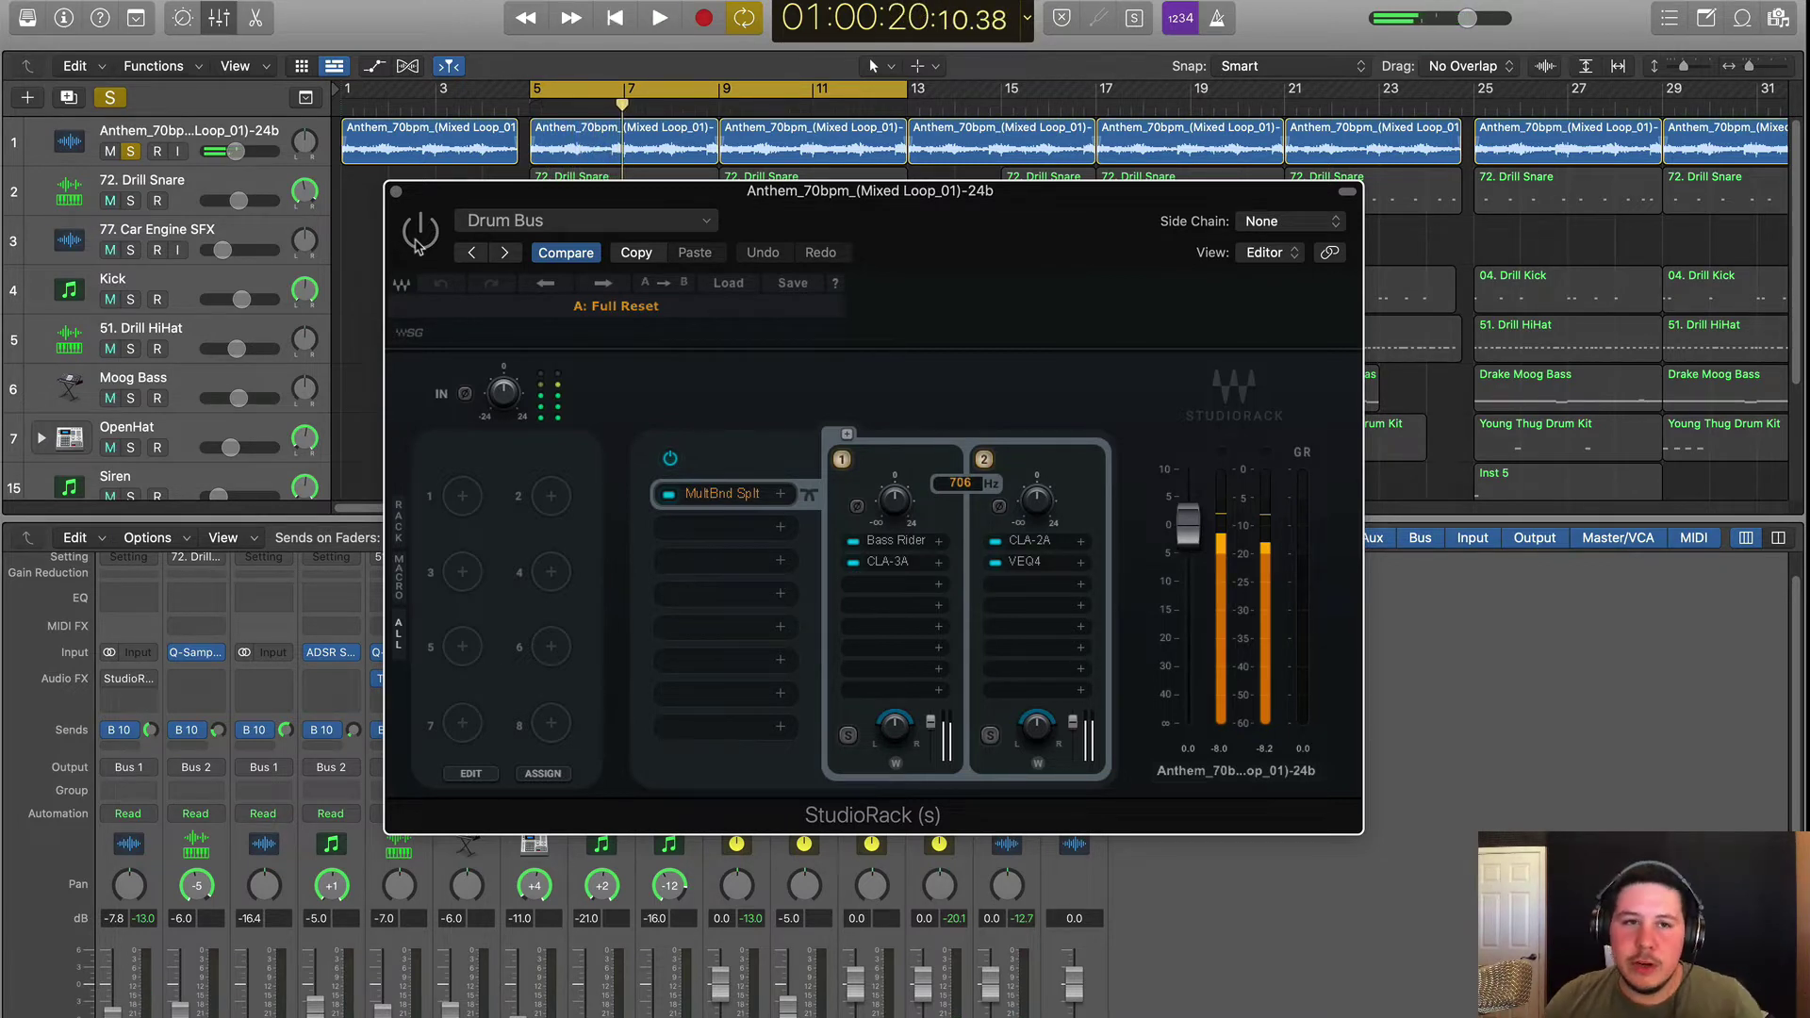
{"action": "left_click", "coordinate": [420, 237]}
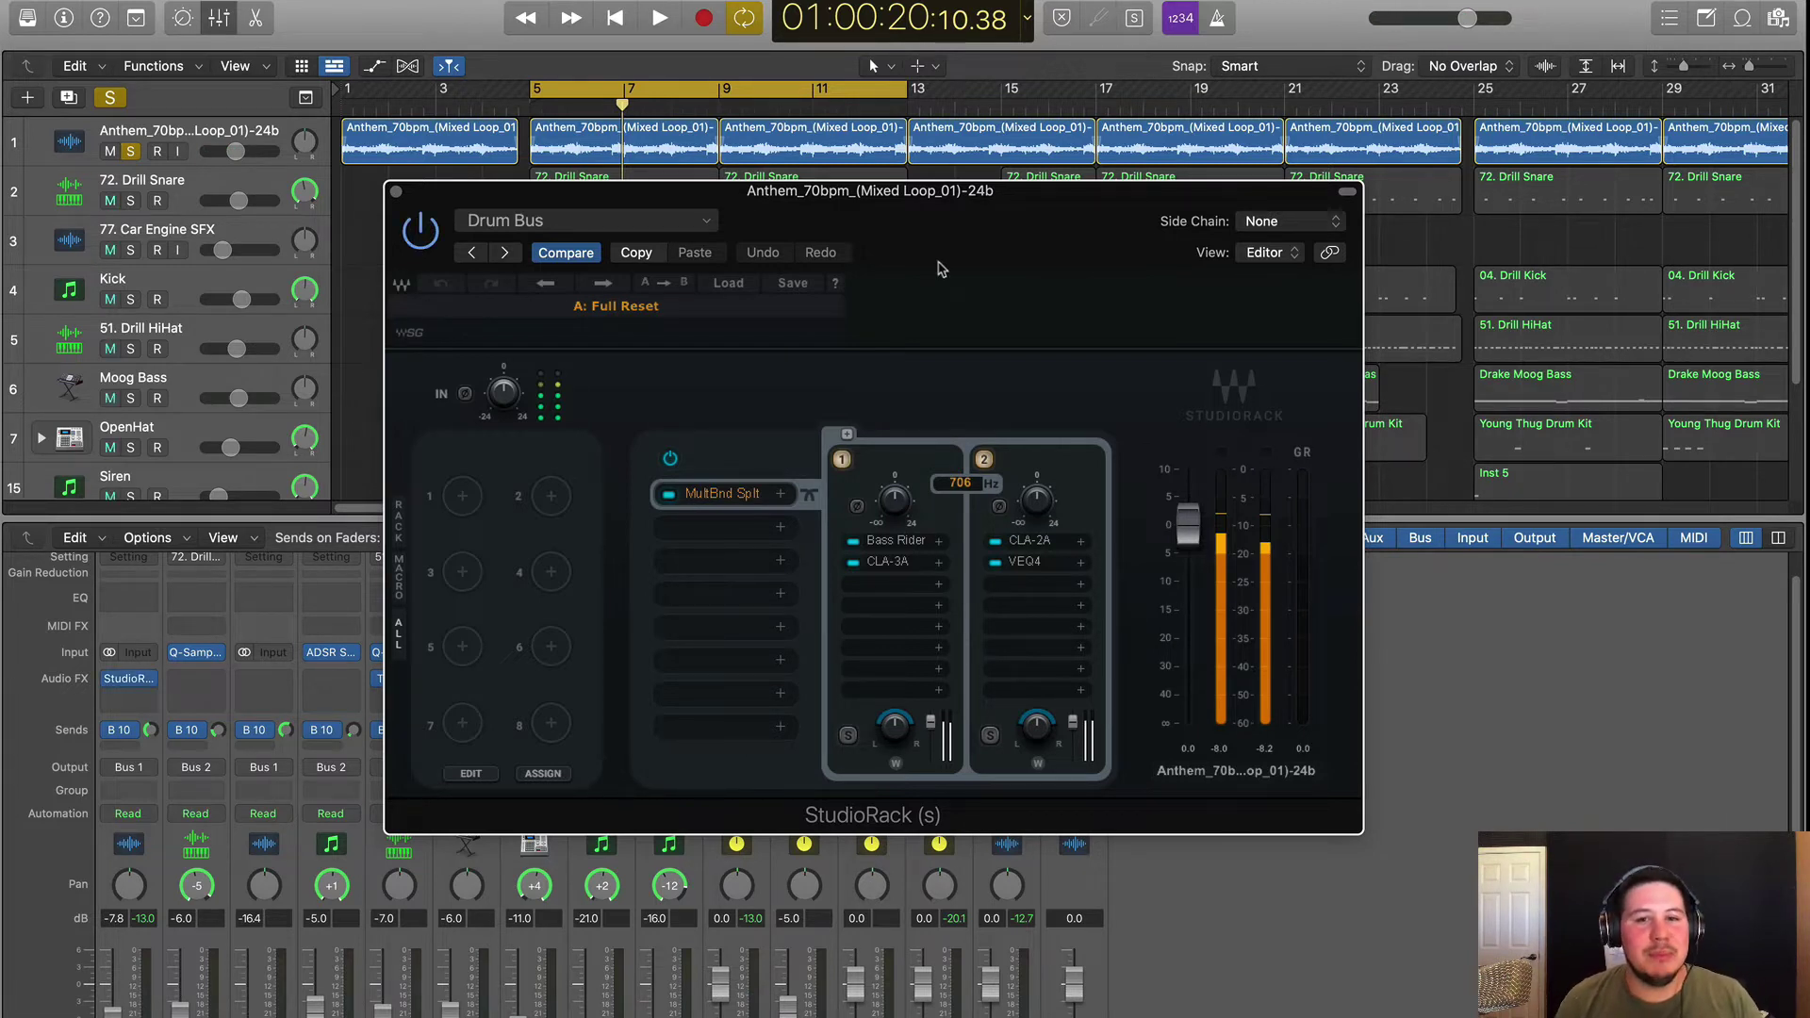
{"action": "left_click", "coordinate": [760, 536]}
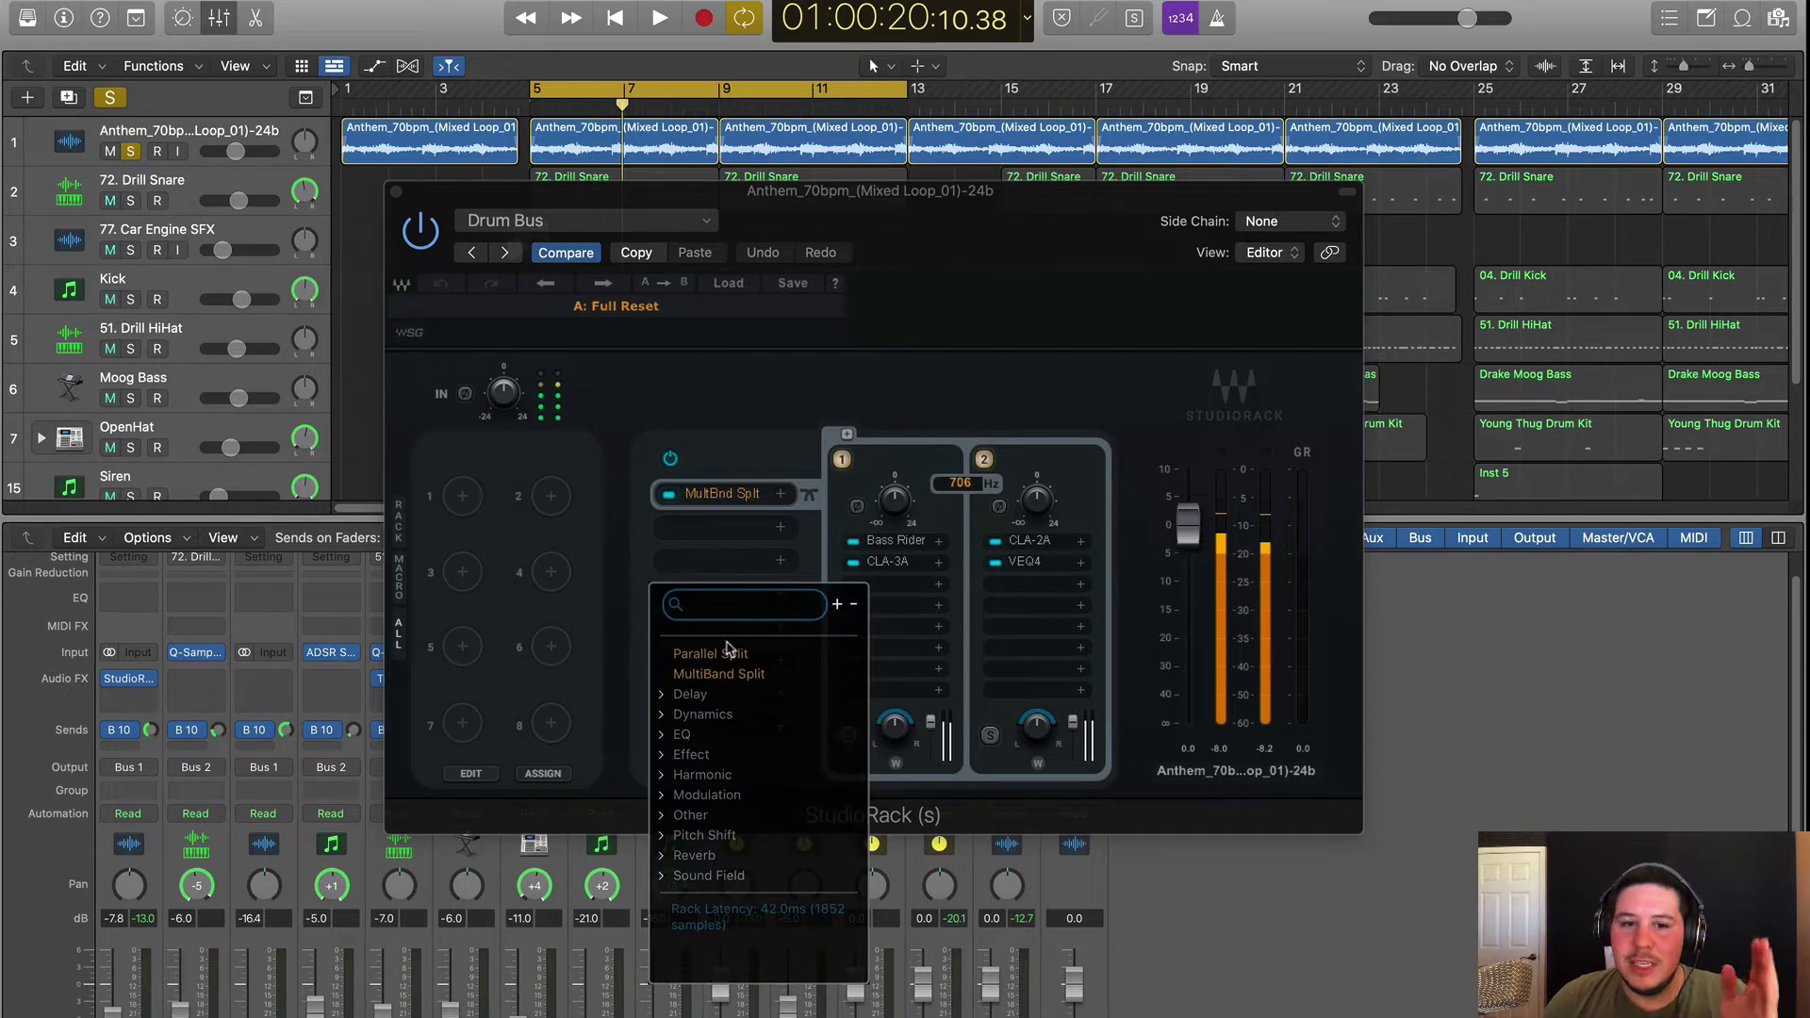
{"action": "left_click", "coordinate": [940, 394]}
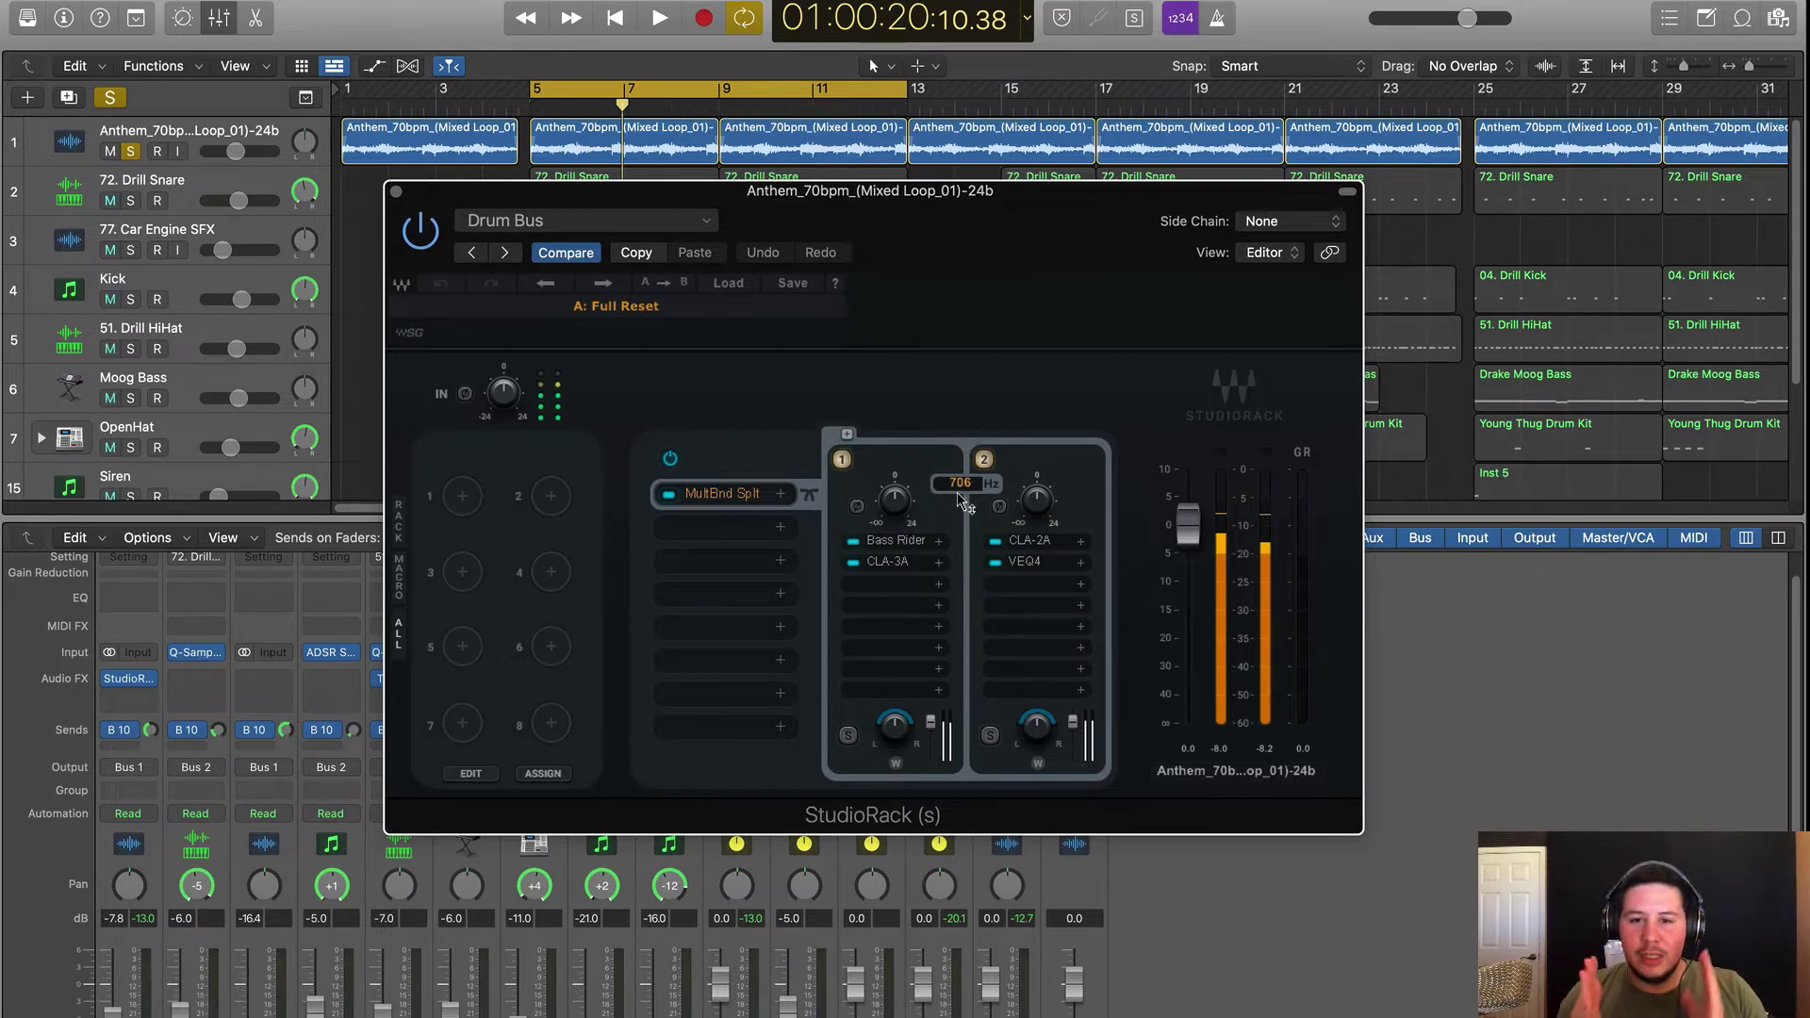
{"action": "left_click", "coordinate": [896, 540]}
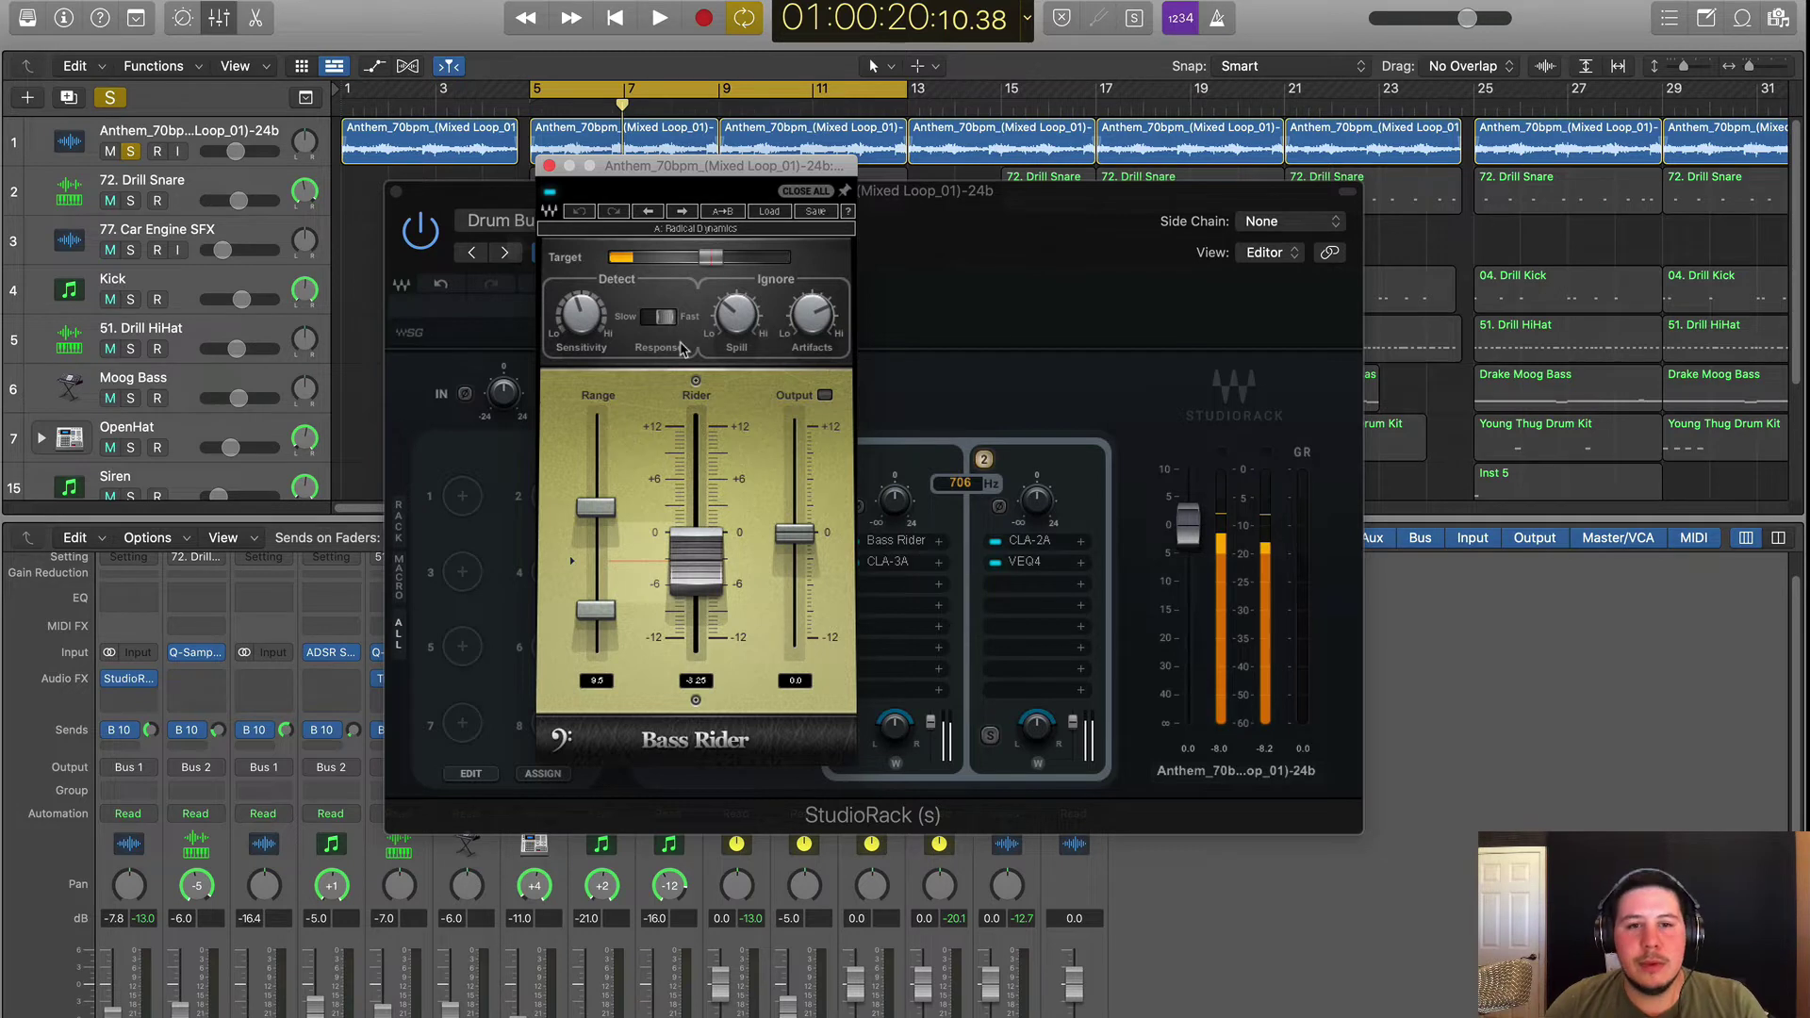
{"action": "key", "text": "space"}
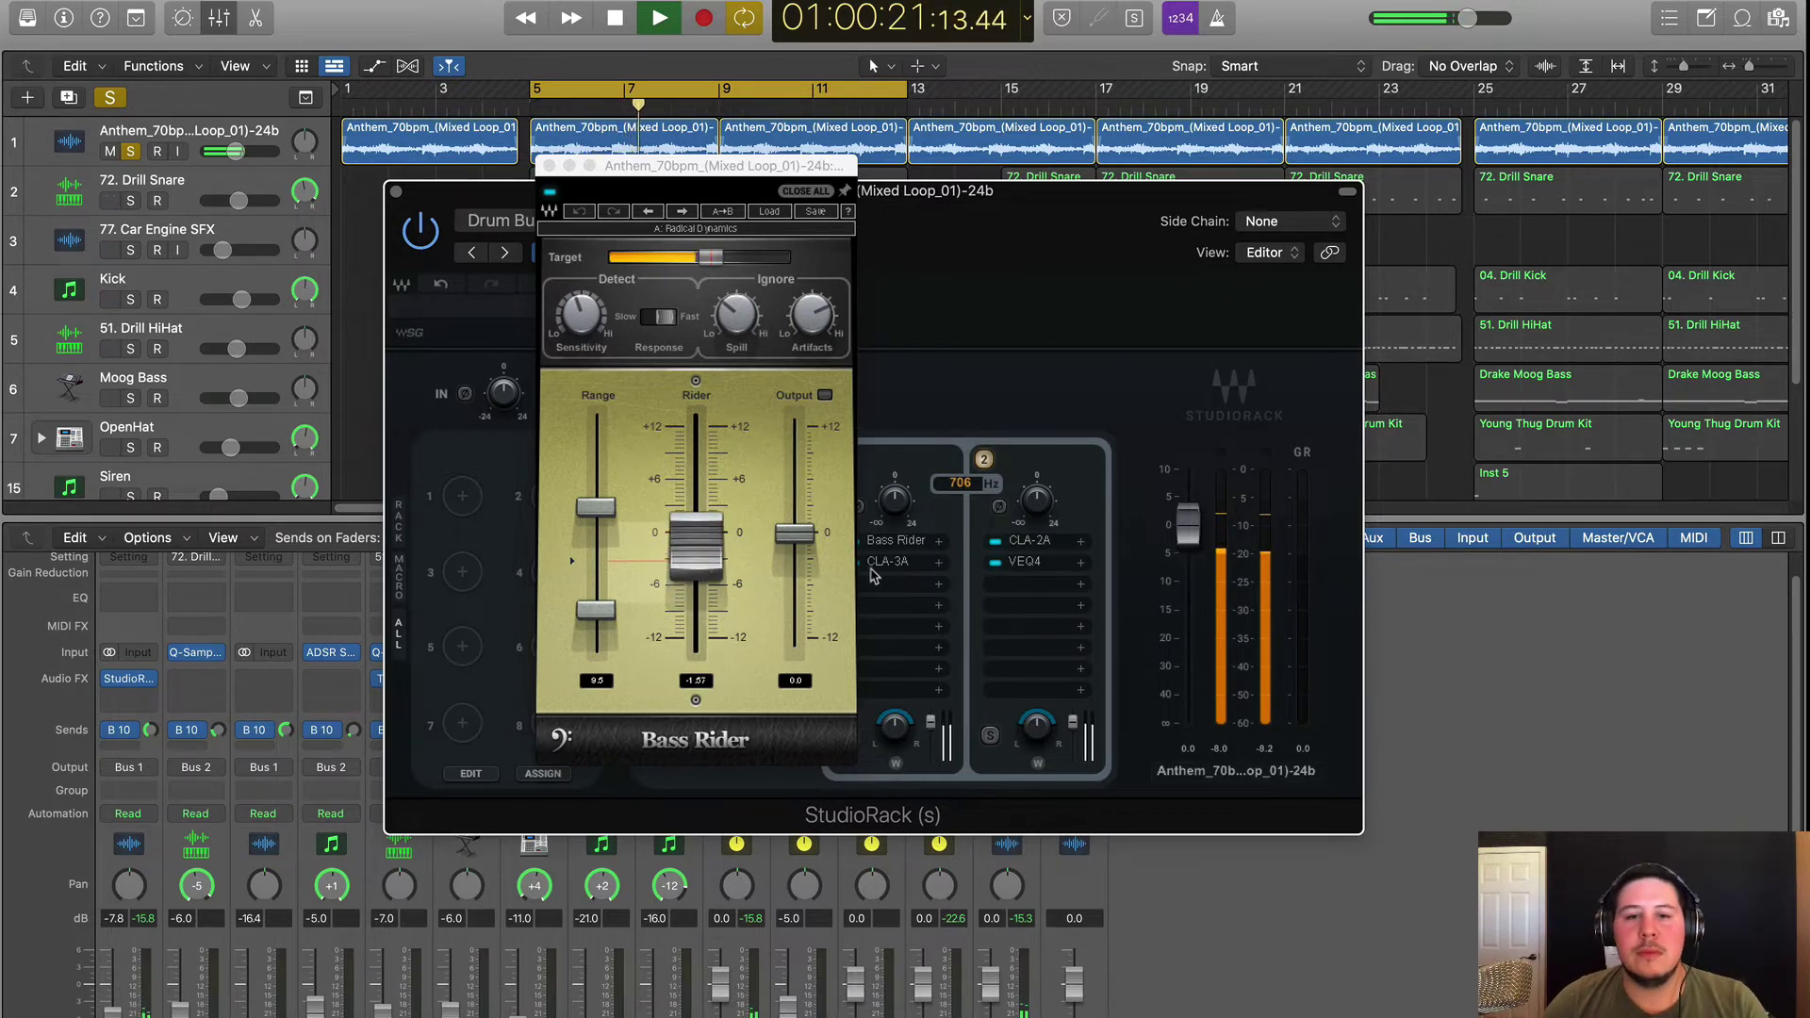
{"action": "key", "text": "space"}
{"action": "left_click", "coordinate": [887, 563]}
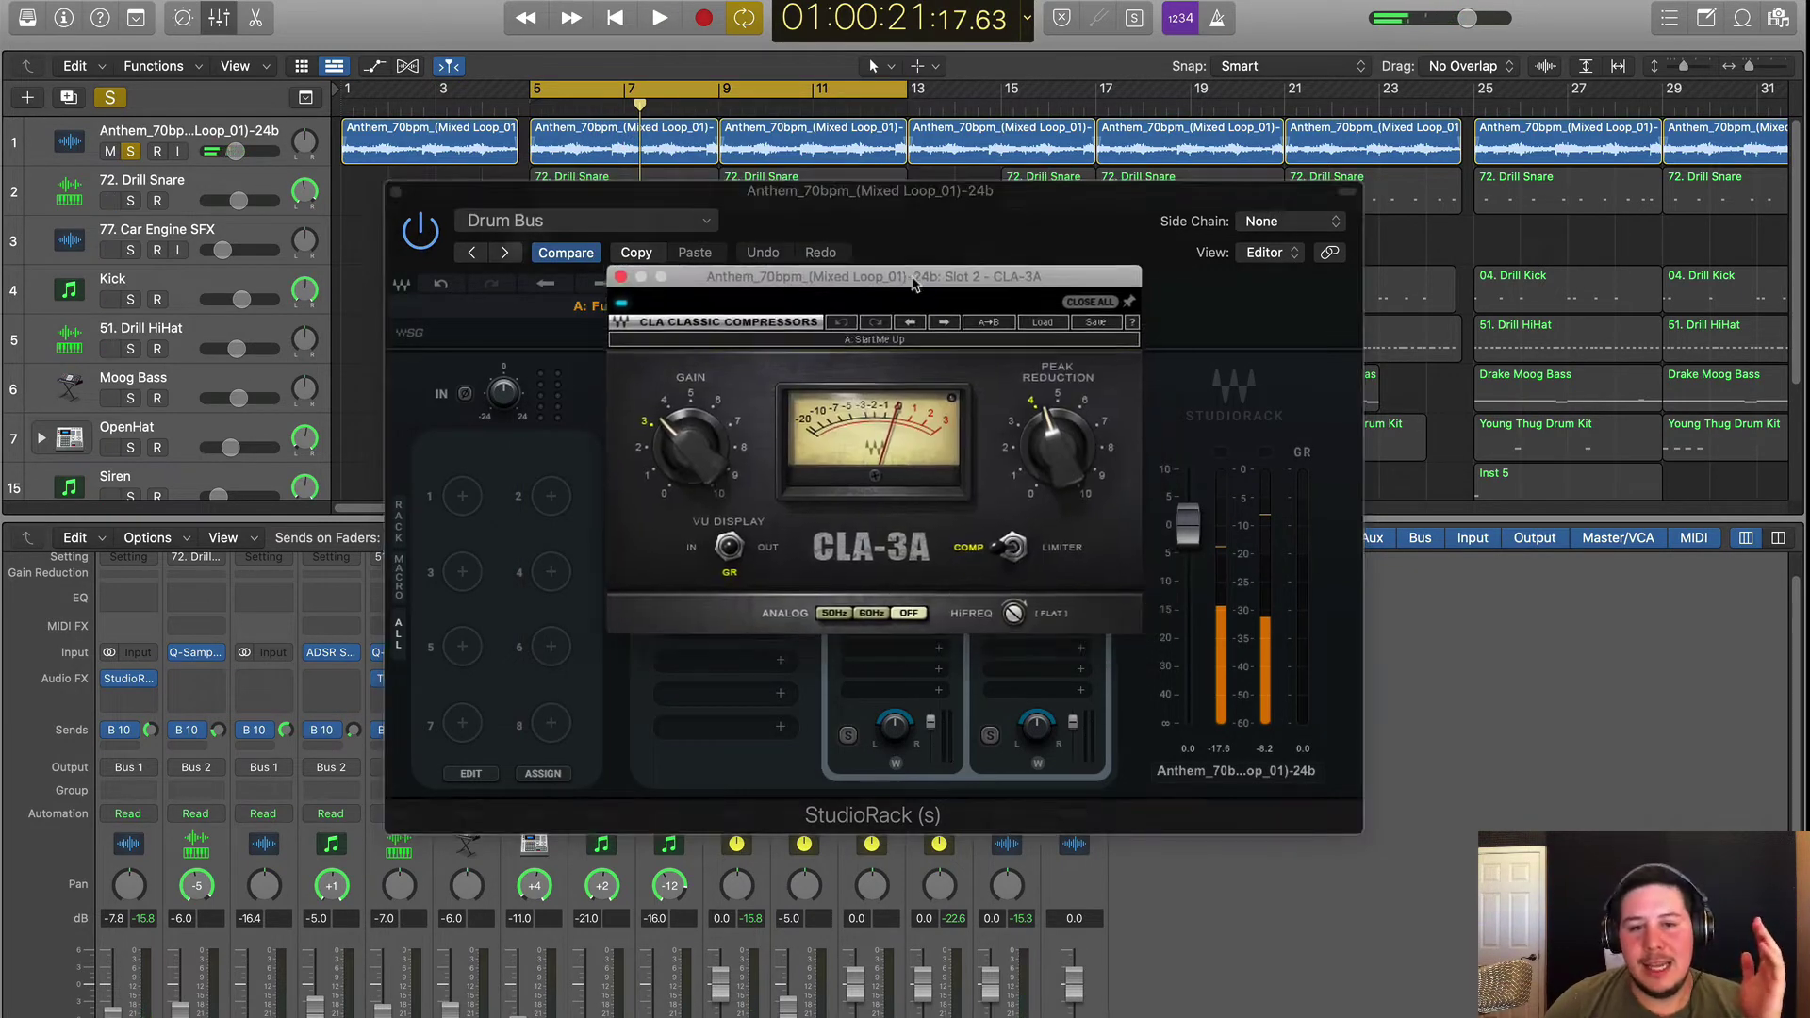
{"action": "left_click_drag", "start_coordinate": [908, 285], "coordinate": [905, 285]}
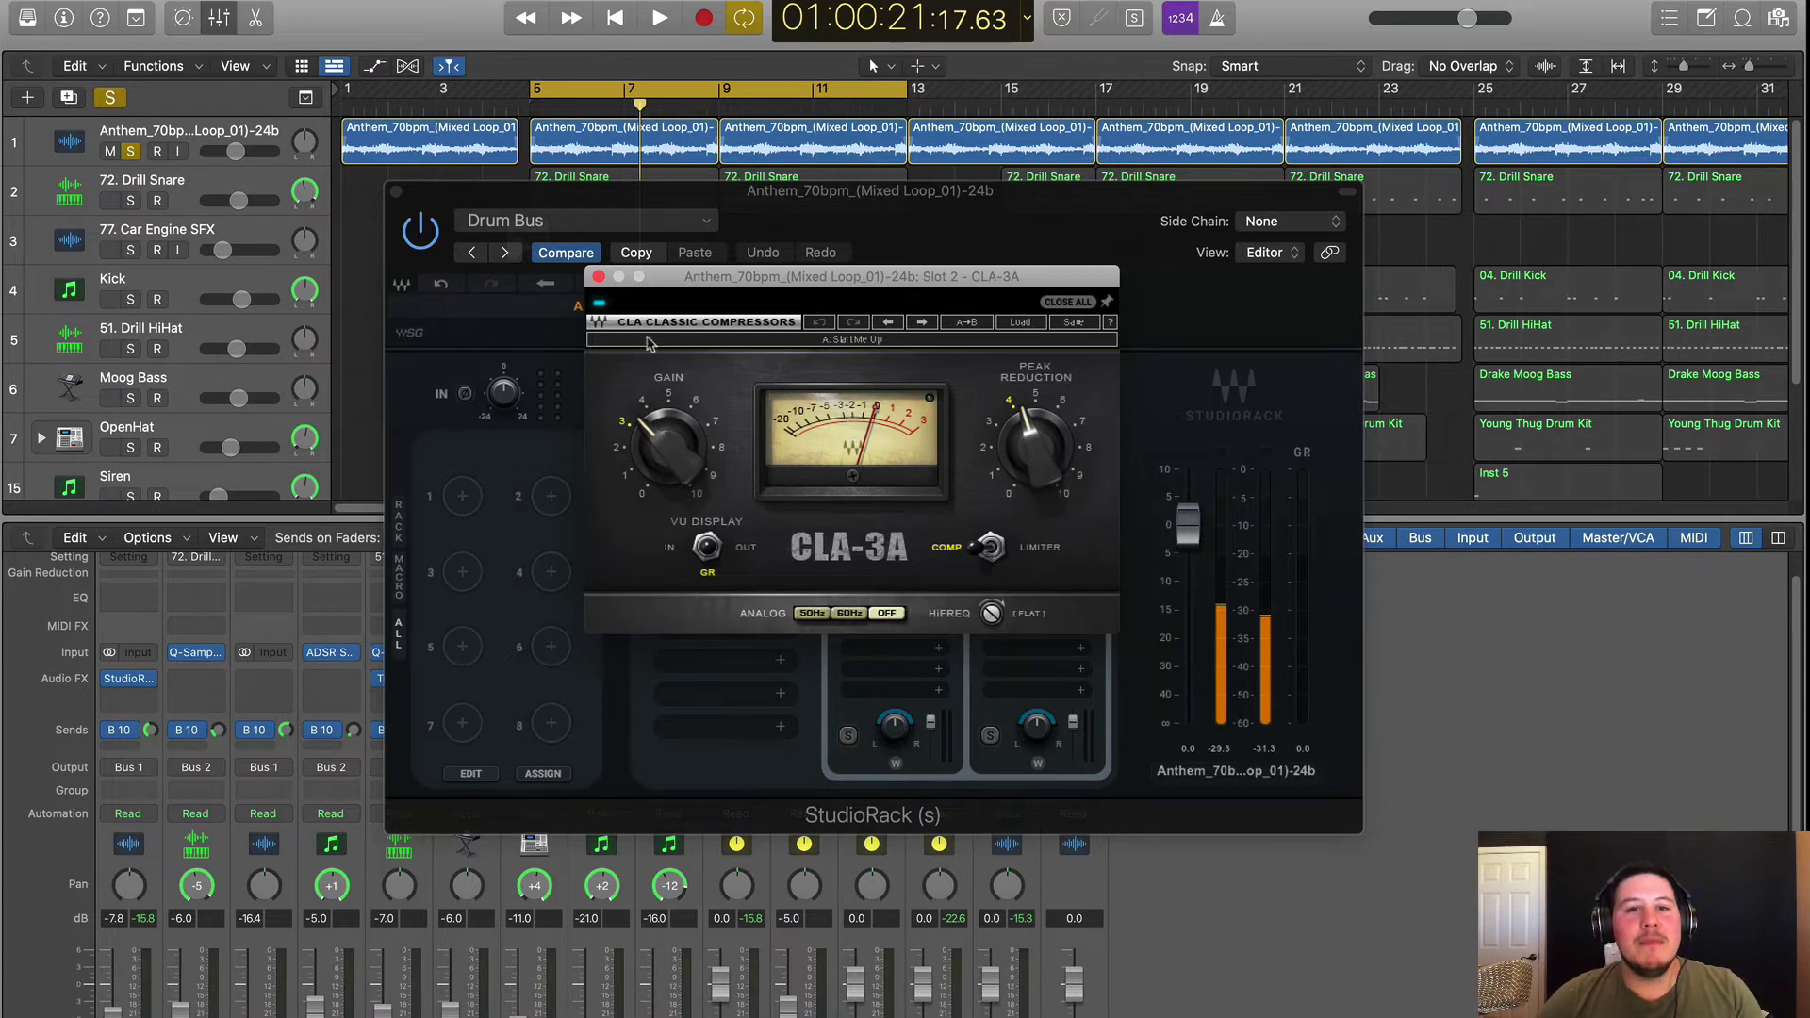
{"action": "left_click", "coordinate": [599, 276]}
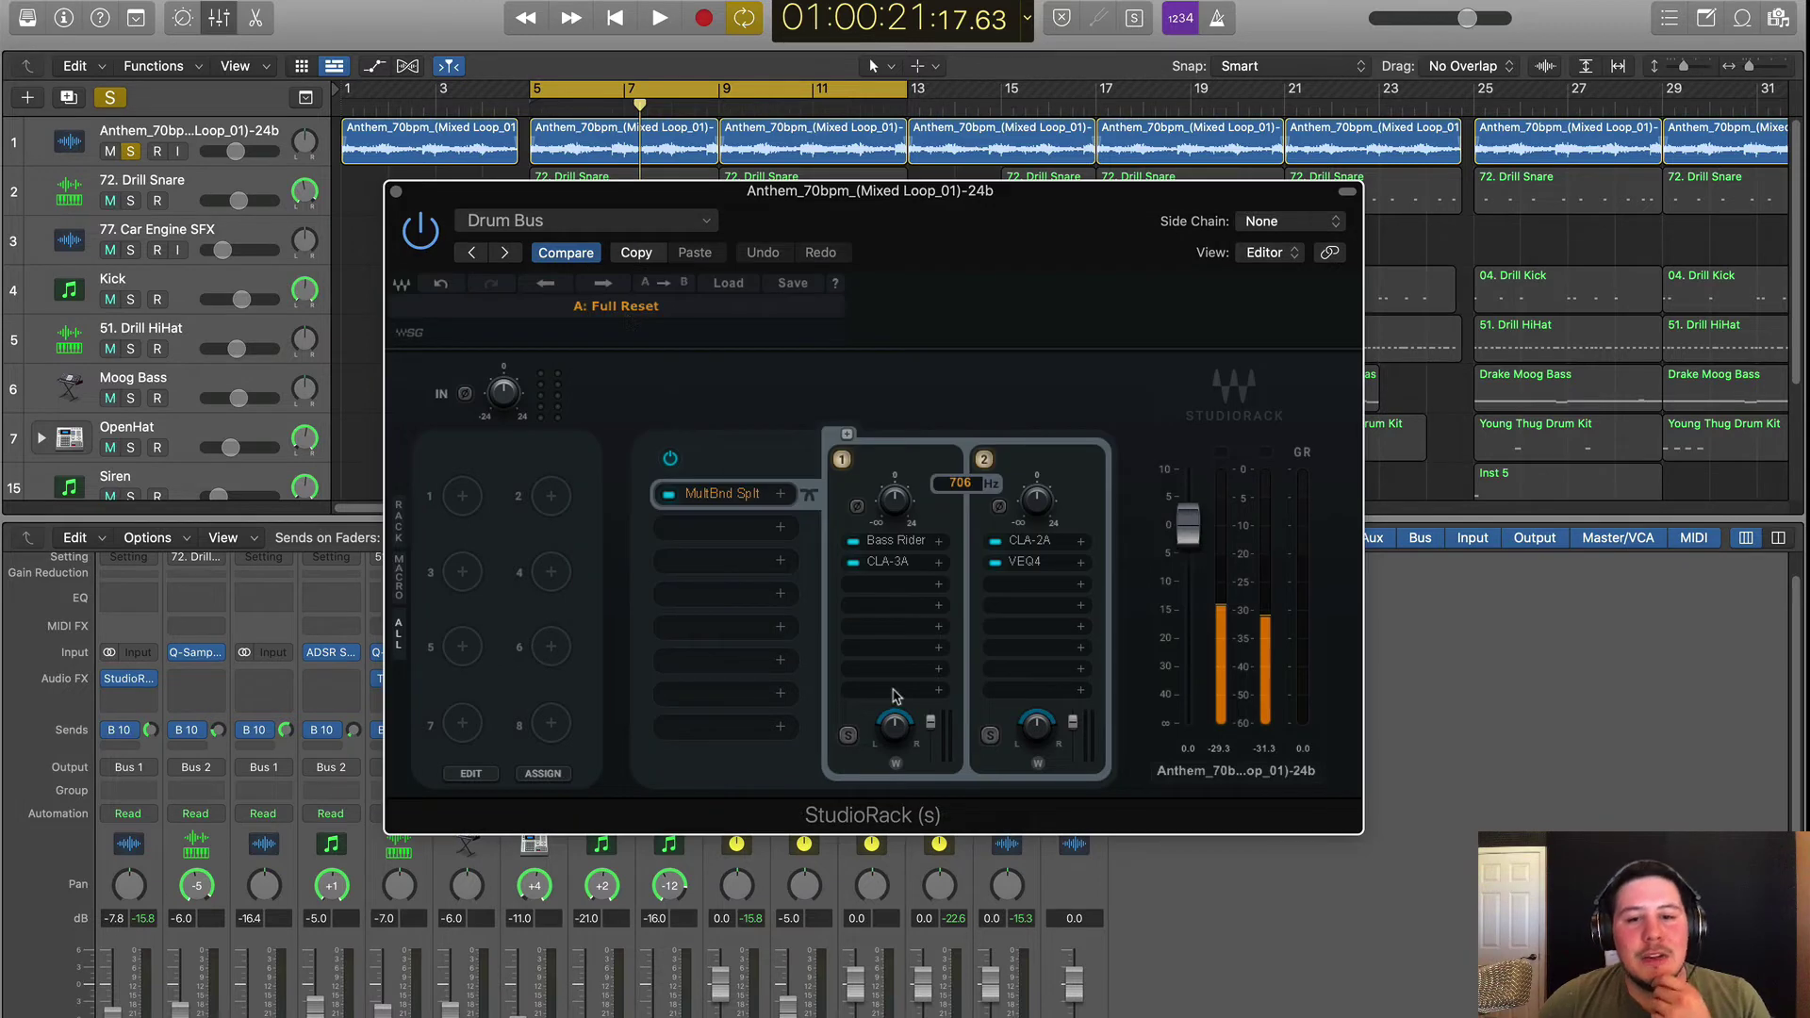
Step: Solo the first split band and compare its CLA-3A bypassed and active during playback
{"action": "left_click", "coordinate": [847, 740]}
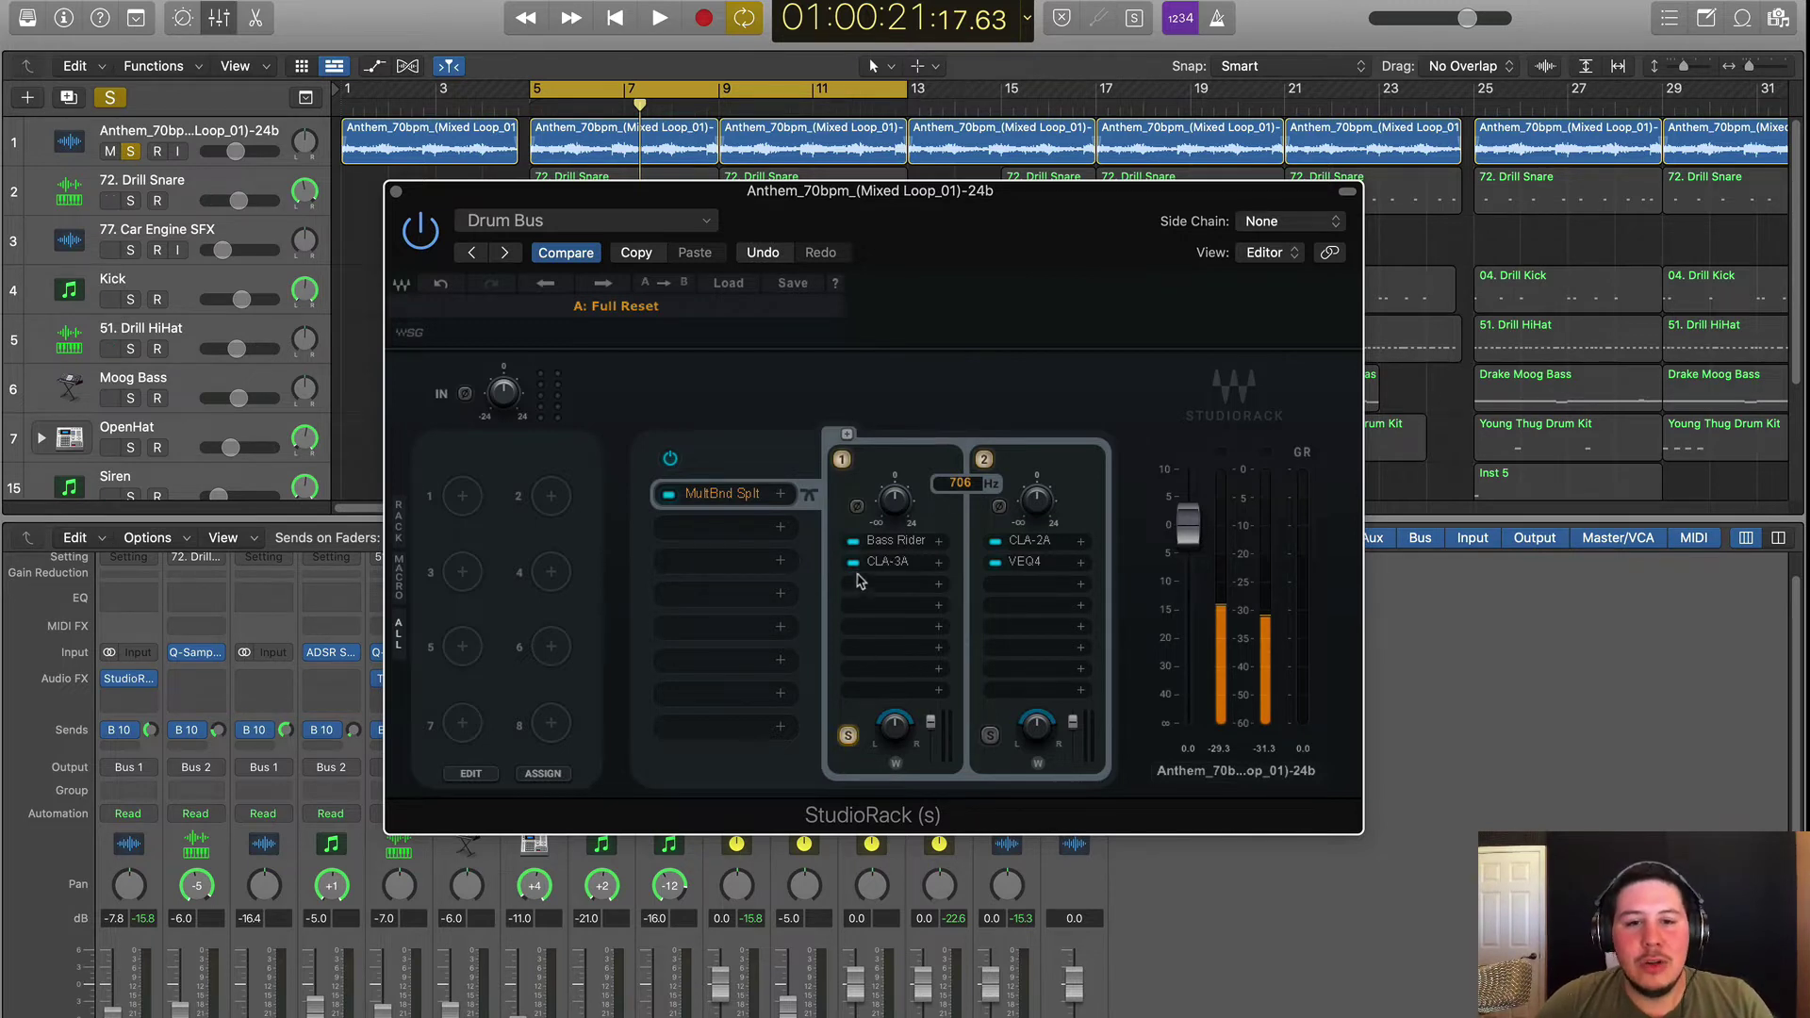
{"action": "key", "text": "space"}
{"action": "left_click", "coordinate": [854, 563]}
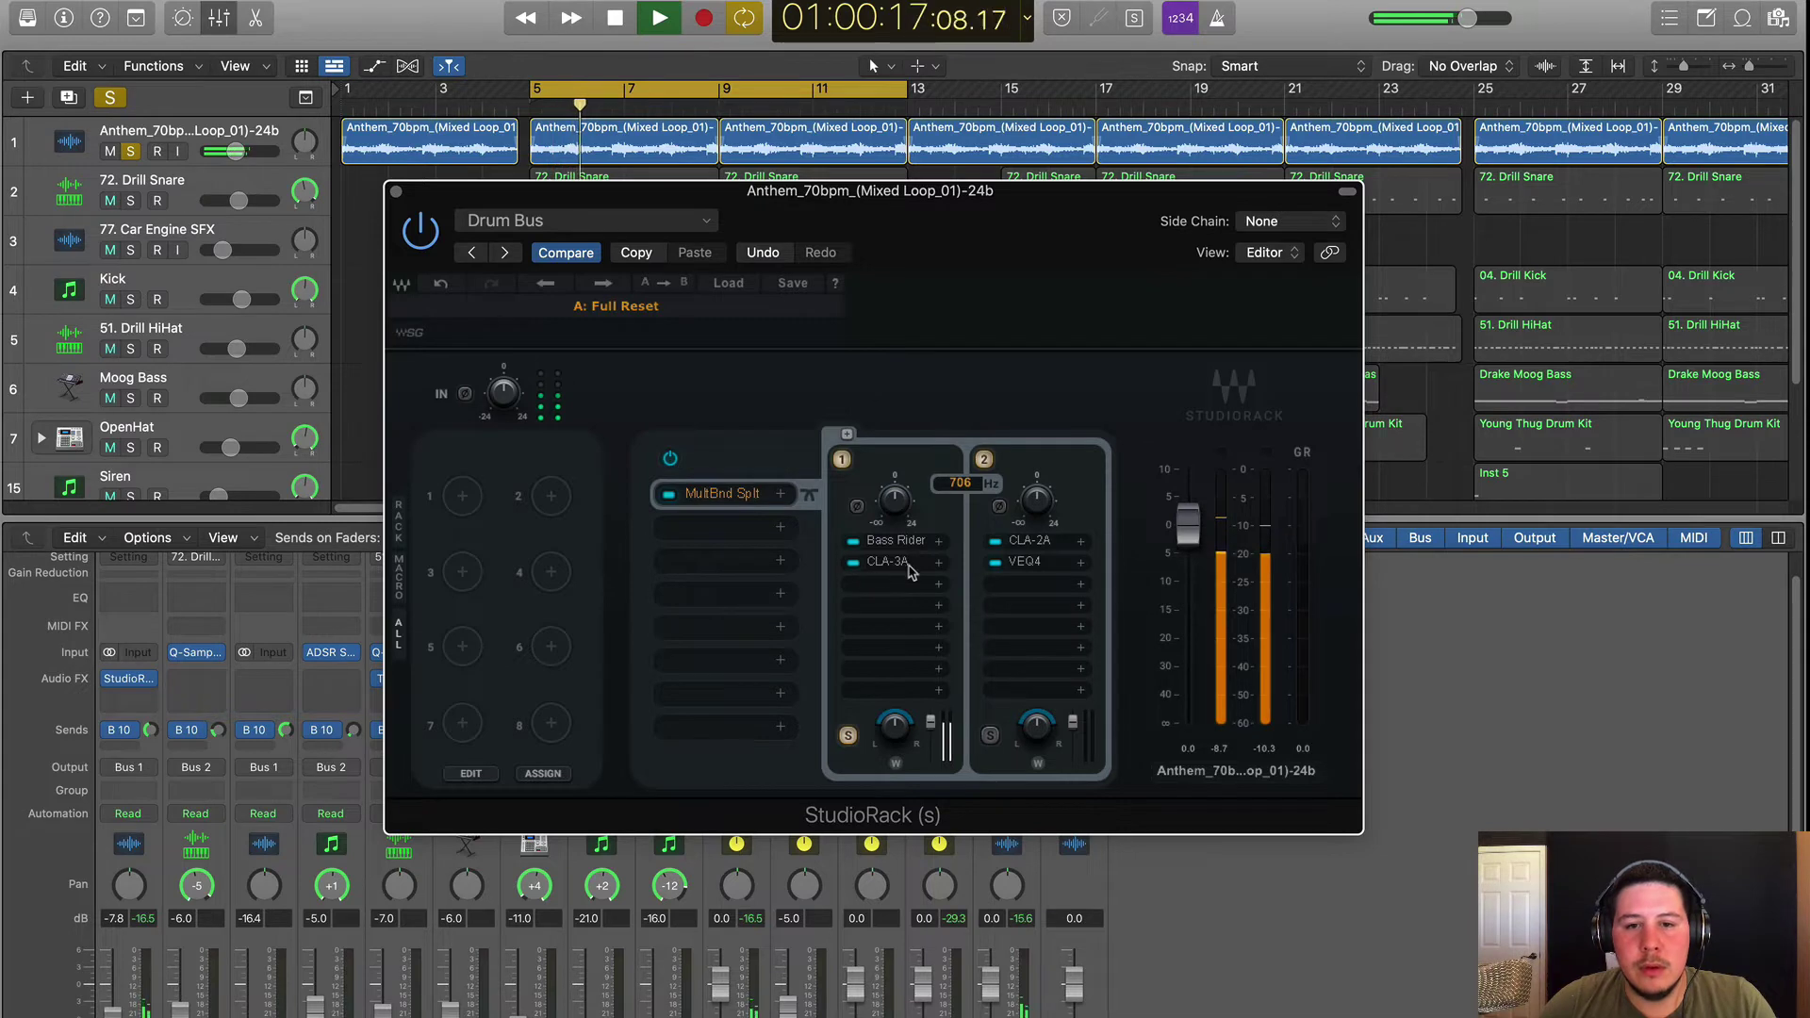
{"action": "left_click", "coordinate": [863, 563]}
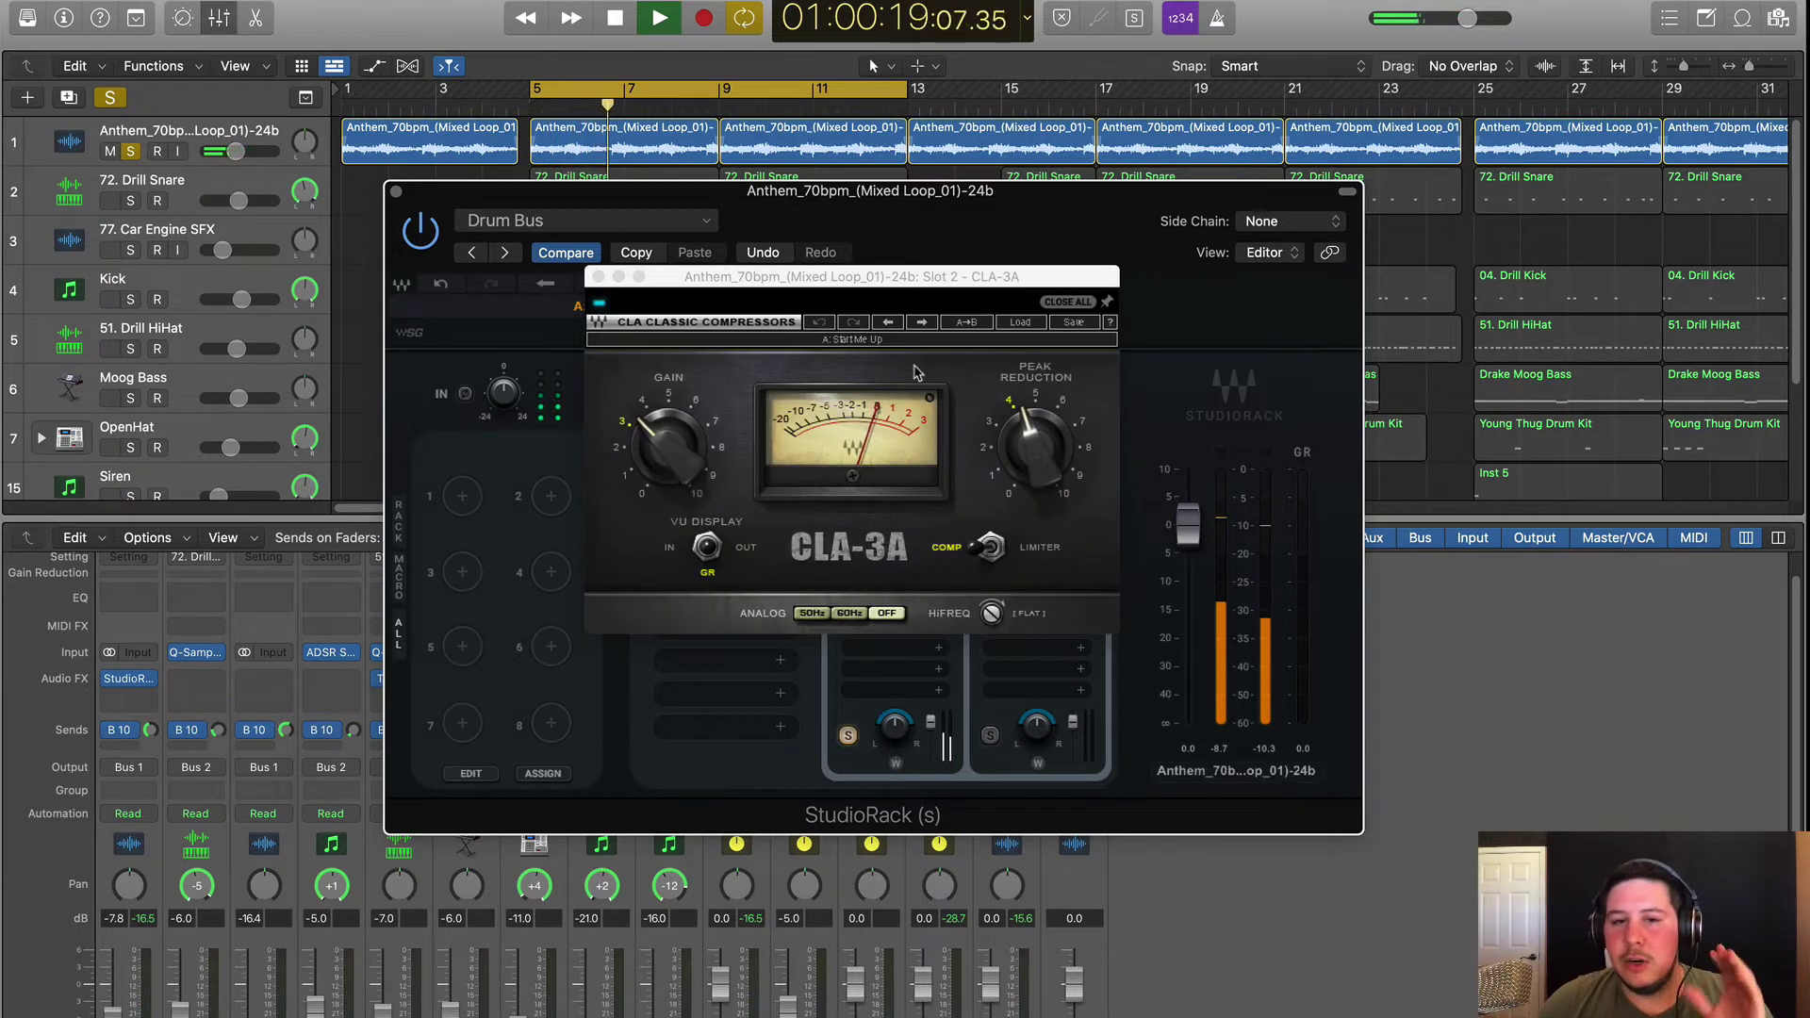
{"action": "left_click", "coordinate": [598, 277]}
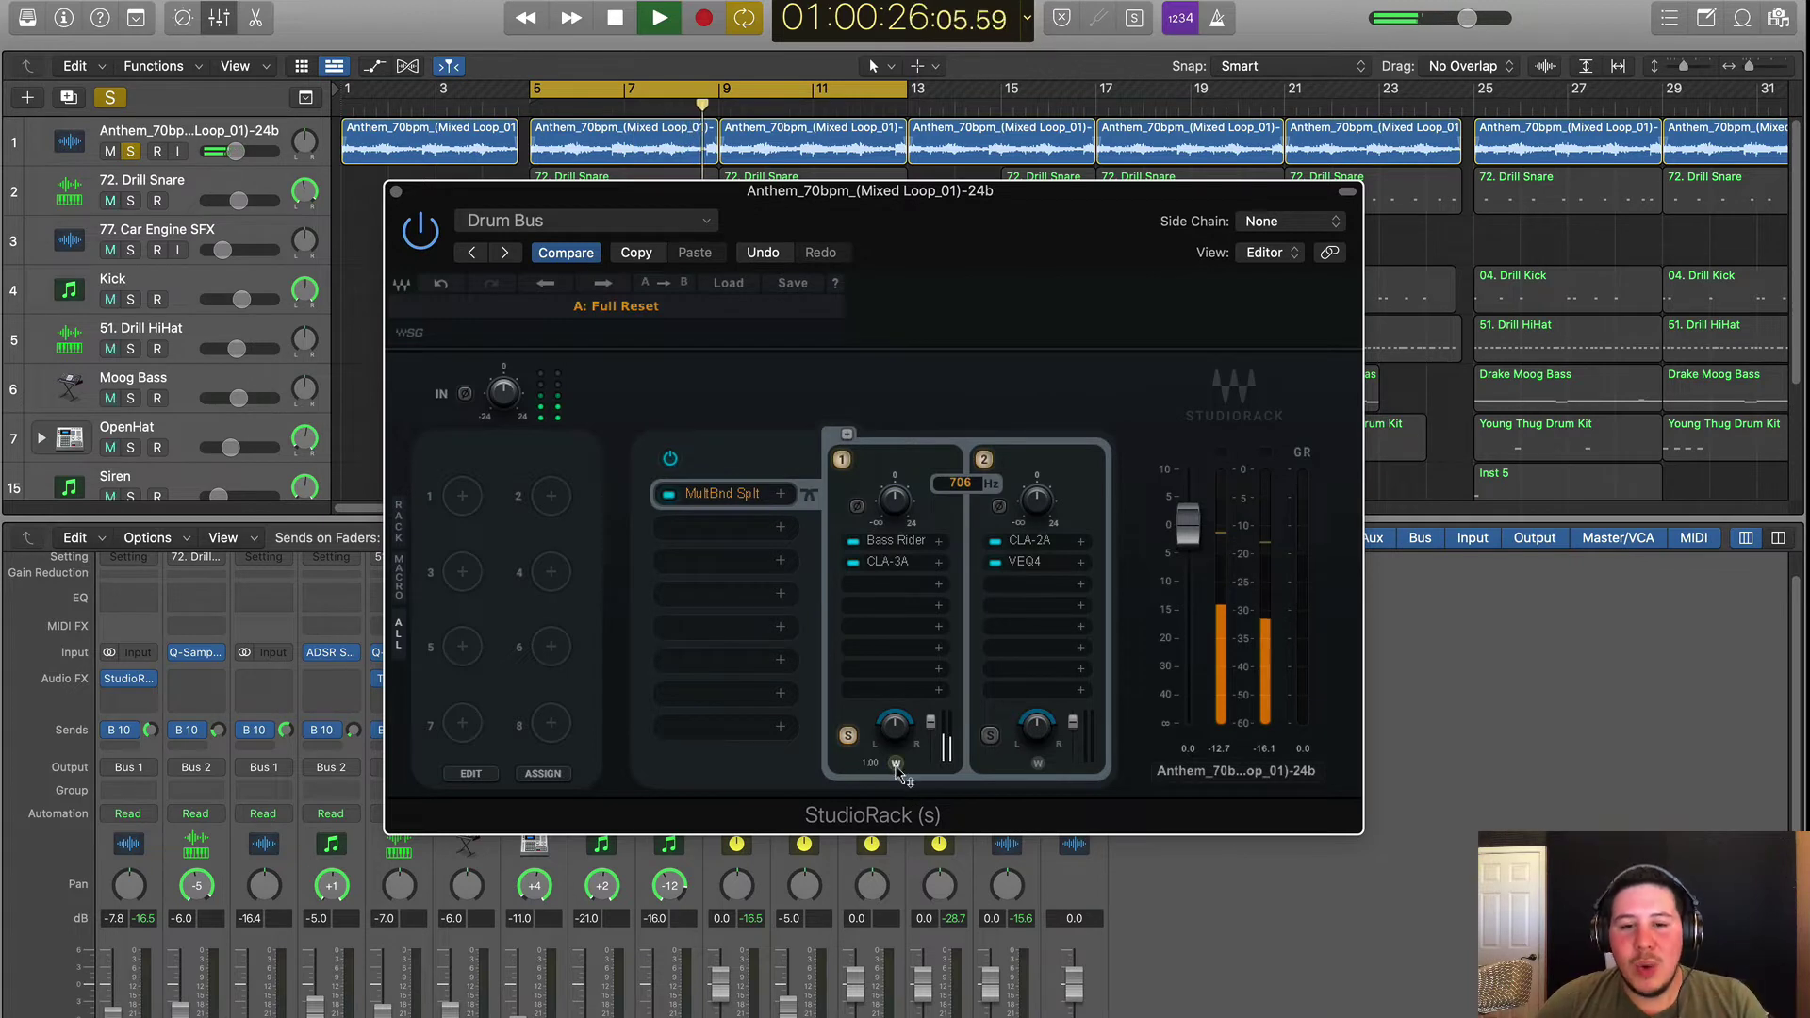
Step: Raise the first band's mix from 1.00 to 1.06, then bring up band 2's CLA-2A
{"action": "left_click_drag", "start_coordinate": [897, 774], "coordinate": [898, 747]}
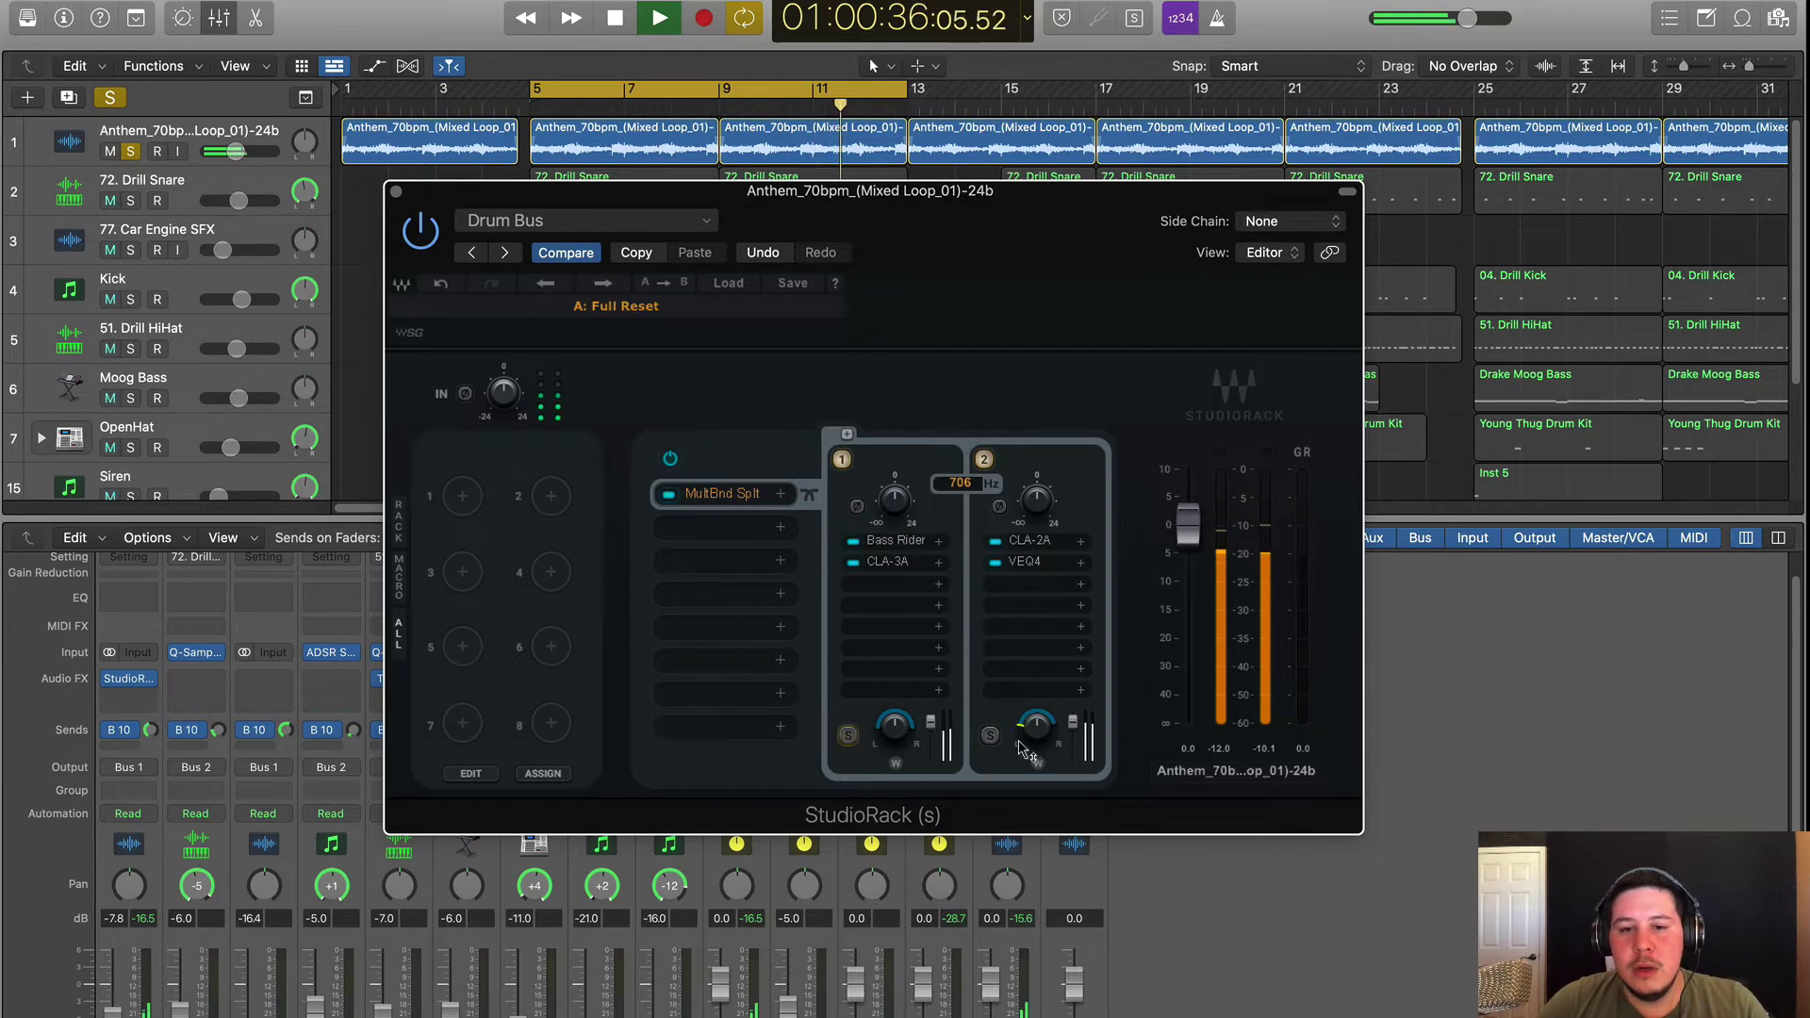
{"action": "key", "text": "space"}
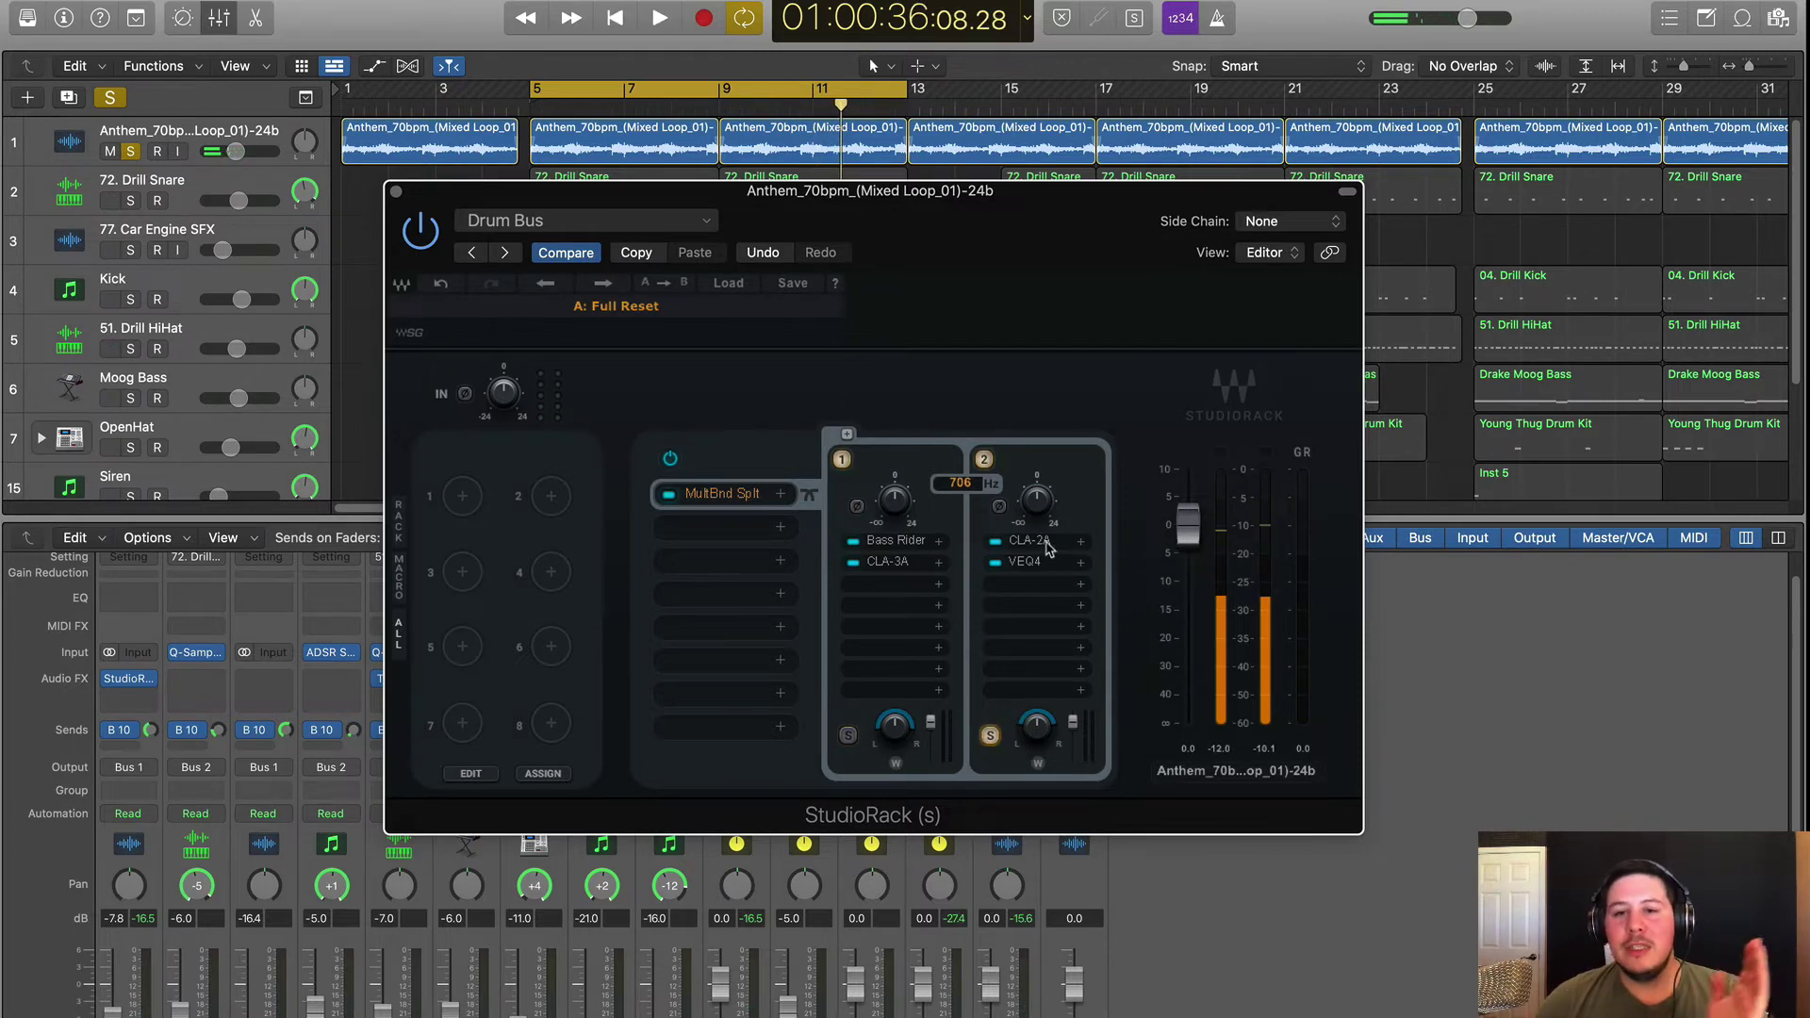
{"action": "left_click", "coordinate": [1028, 540]}
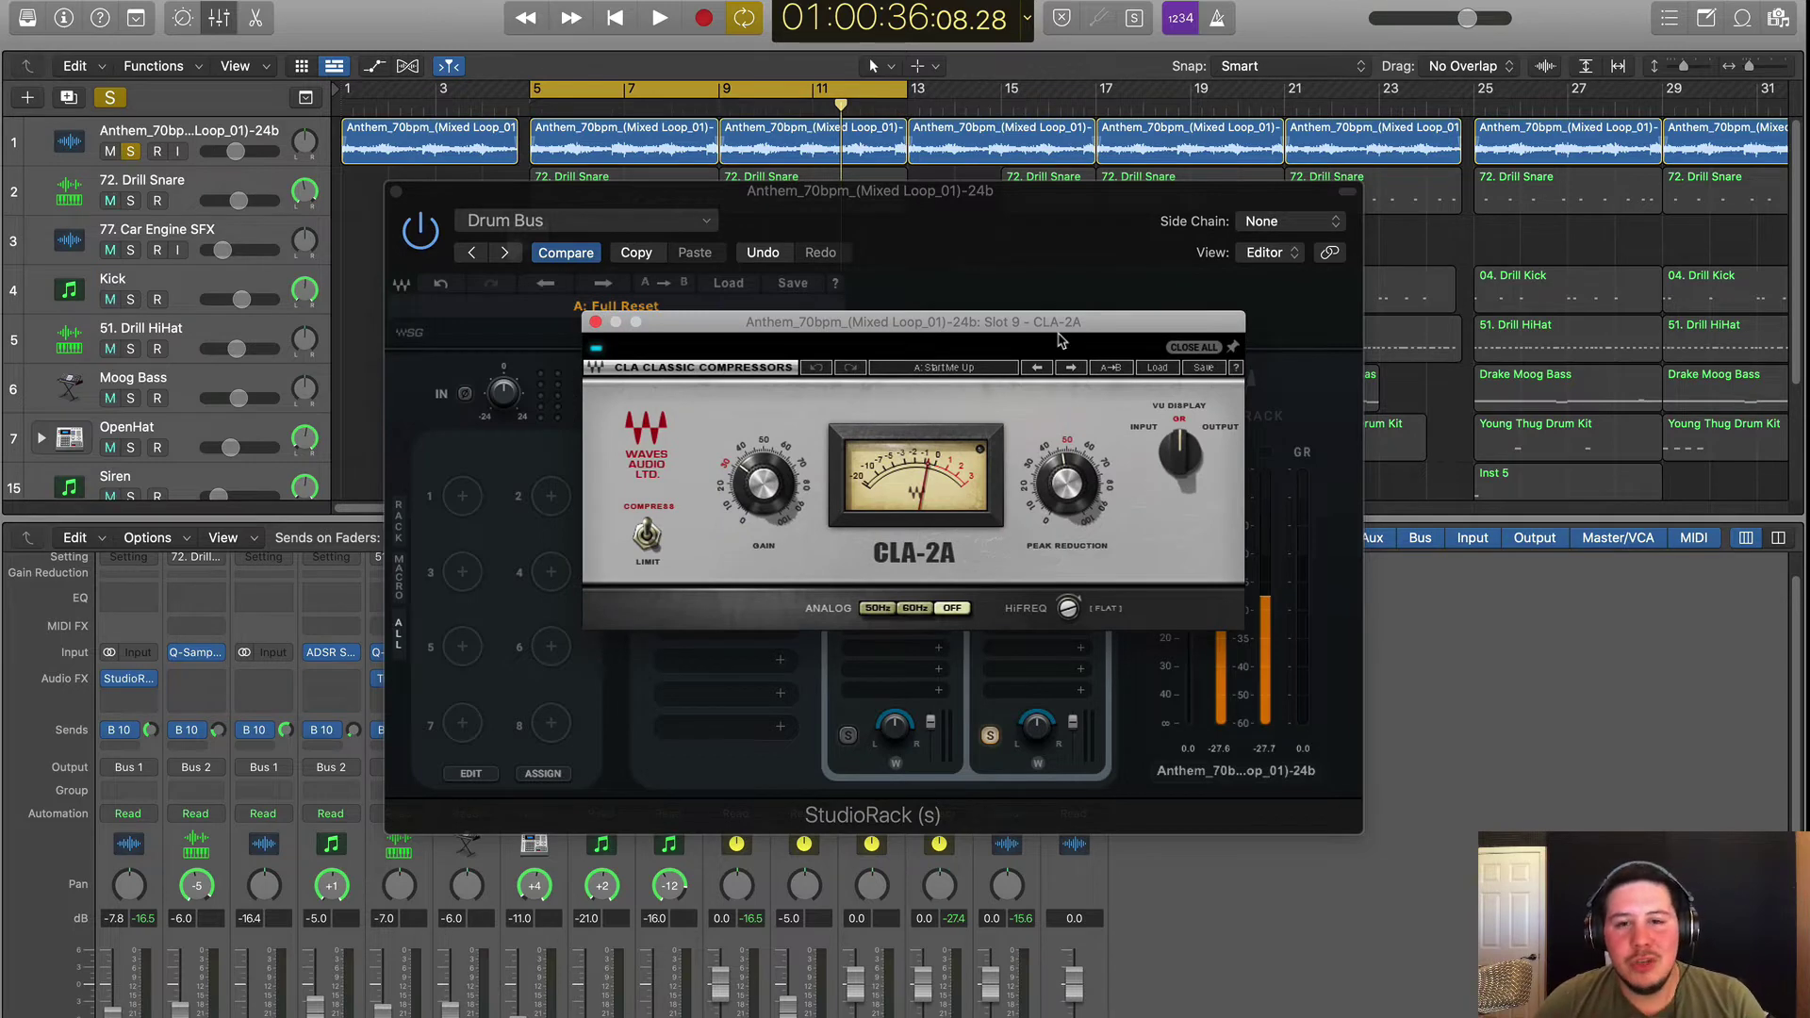
Step: Clear the CLA-2A and VEQ4 windows, then set band 2's W to 1.40 during playback
{"action": "left_click_drag", "start_coordinate": [1061, 341], "coordinate": [871, 180]}
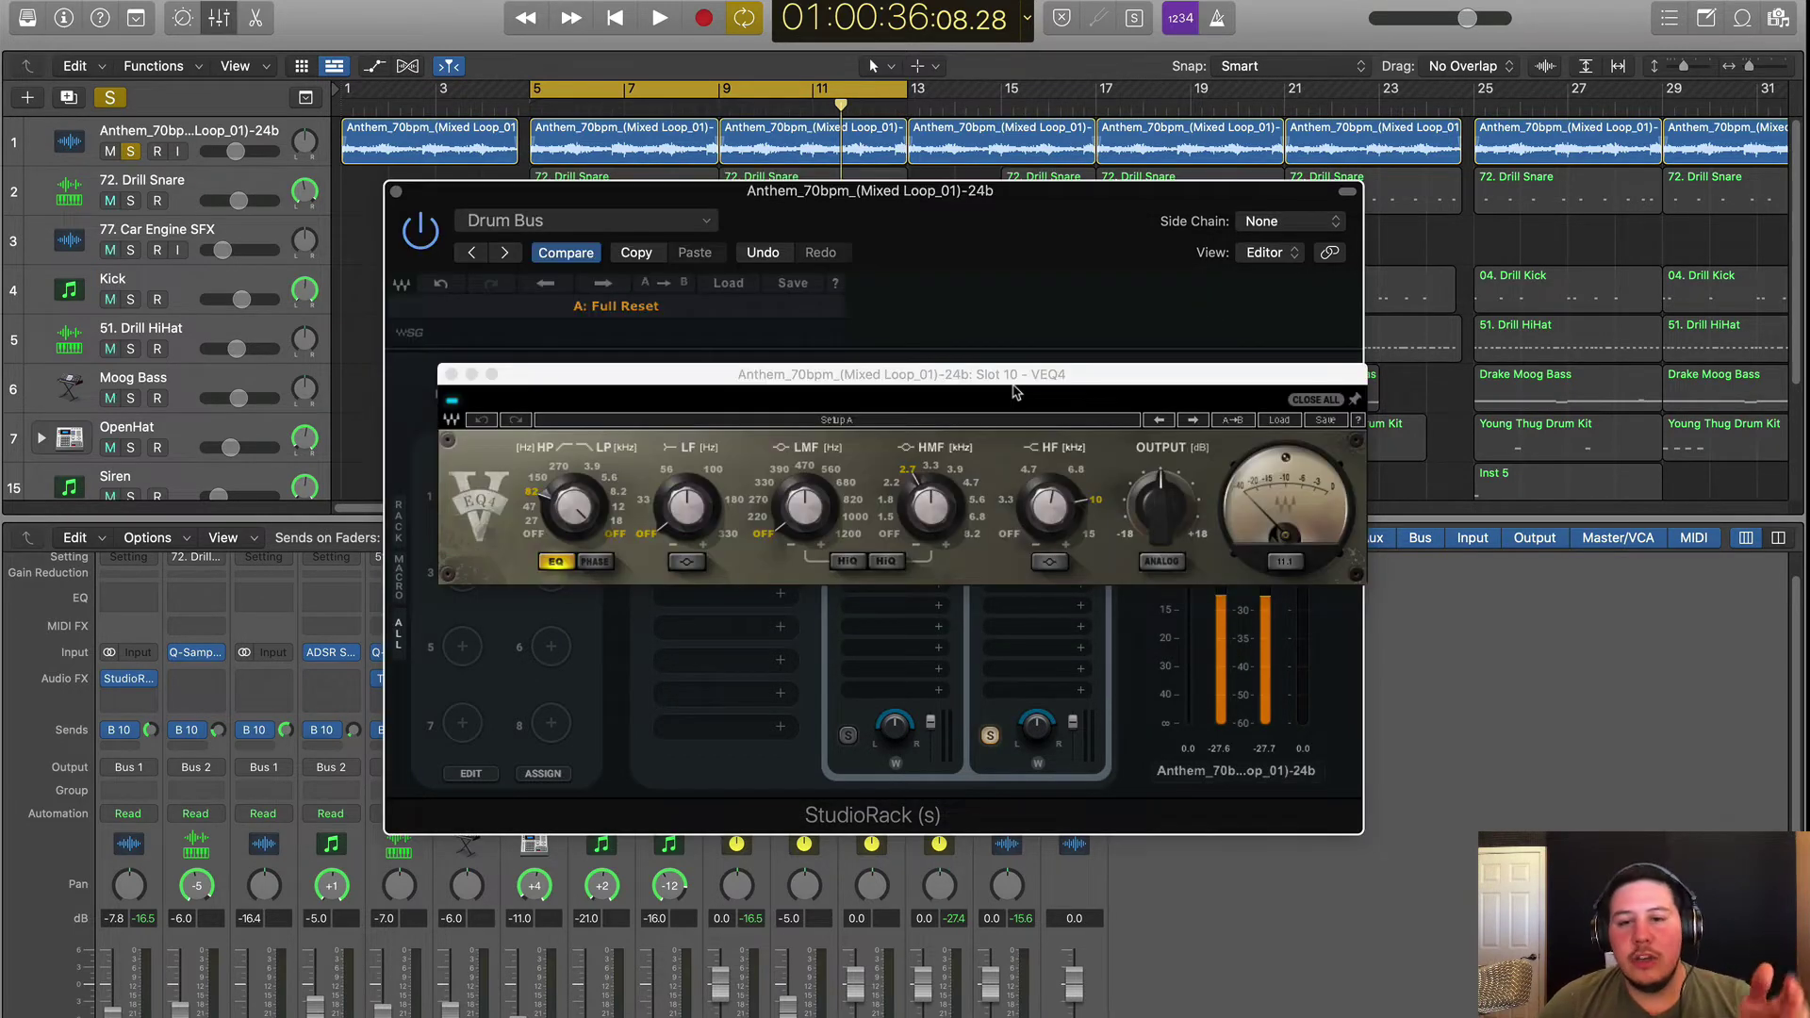
{"action": "left_click", "coordinate": [450, 377]}
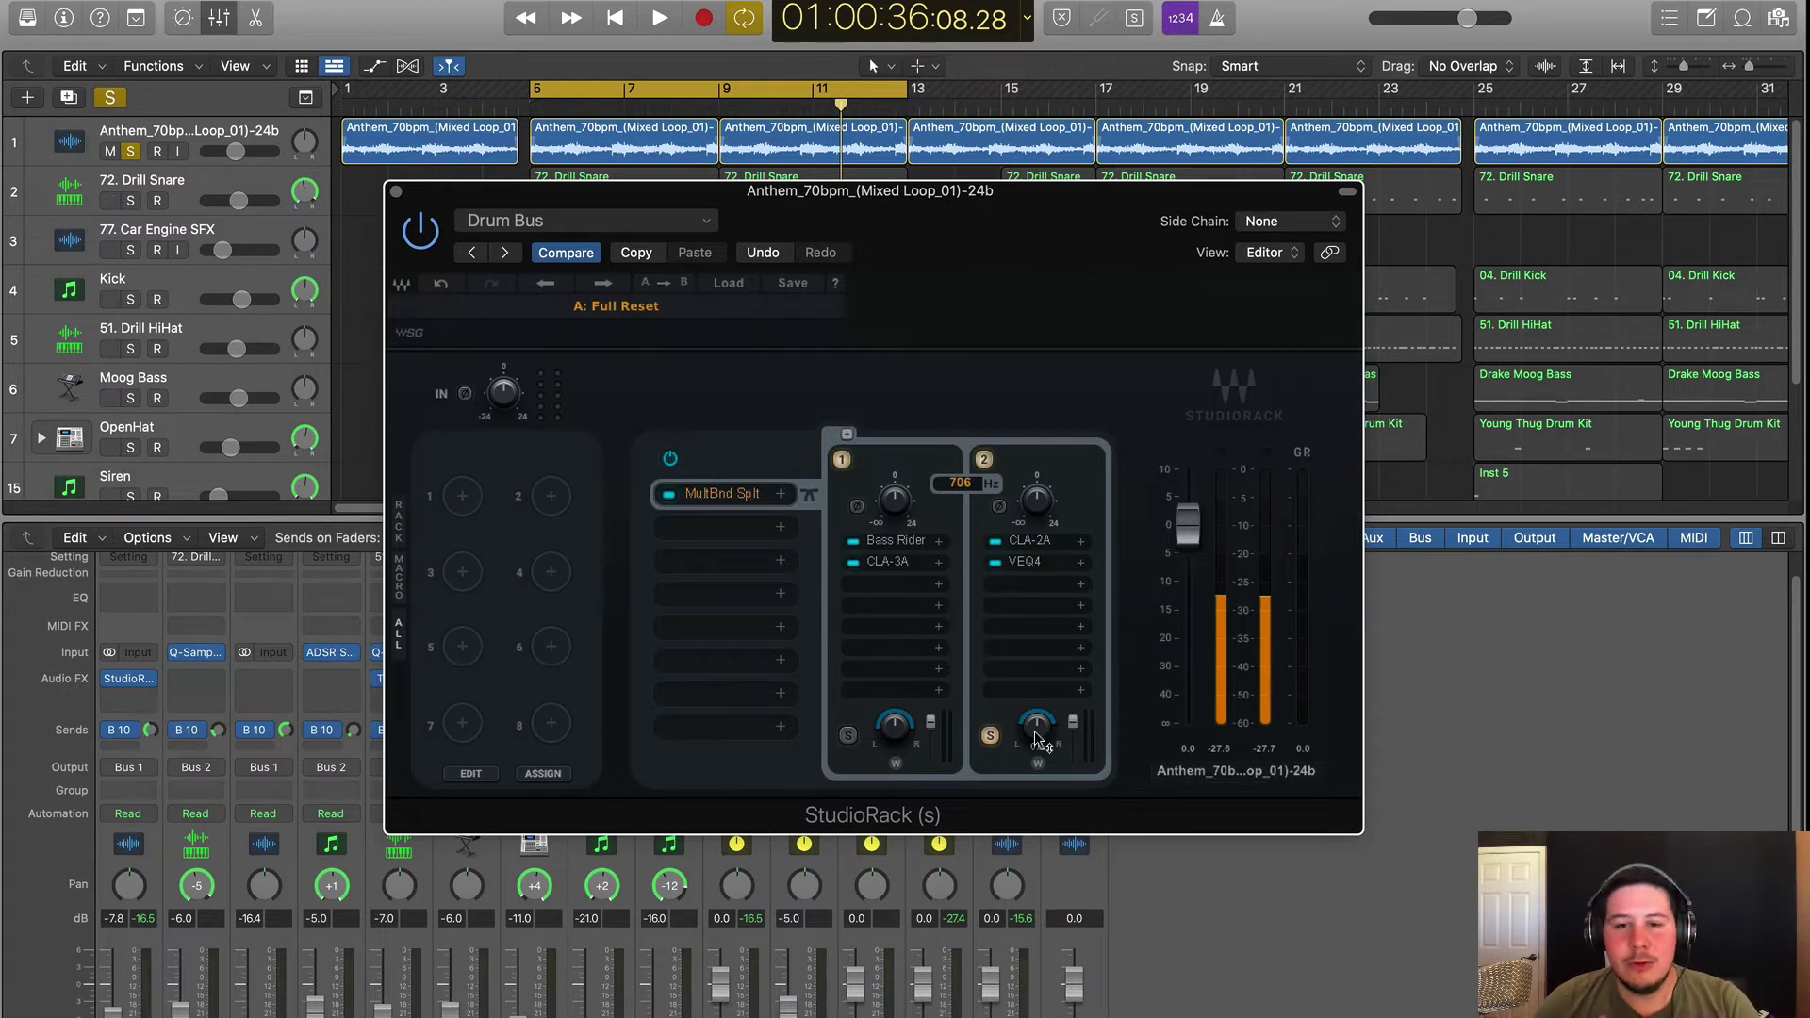
{"action": "key", "text": "space"}
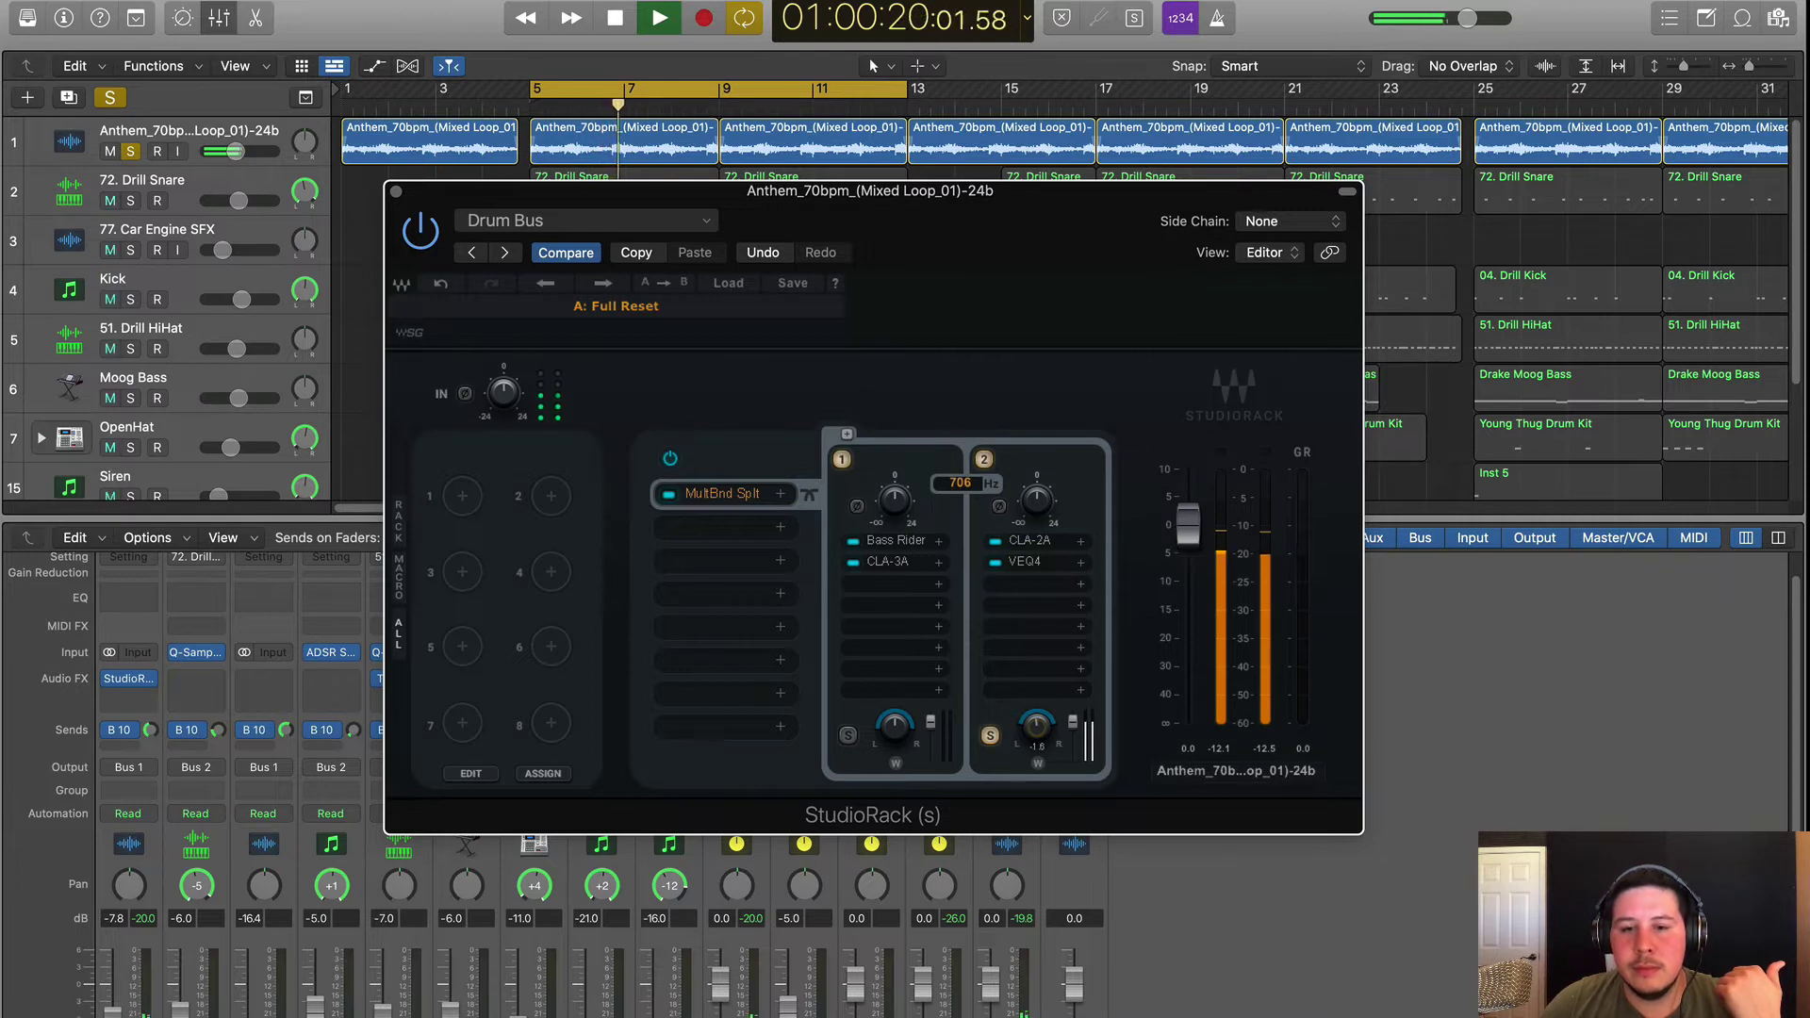
{"action": "left_click_drag", "start_coordinate": [1039, 762], "coordinate": [1039, 750]}
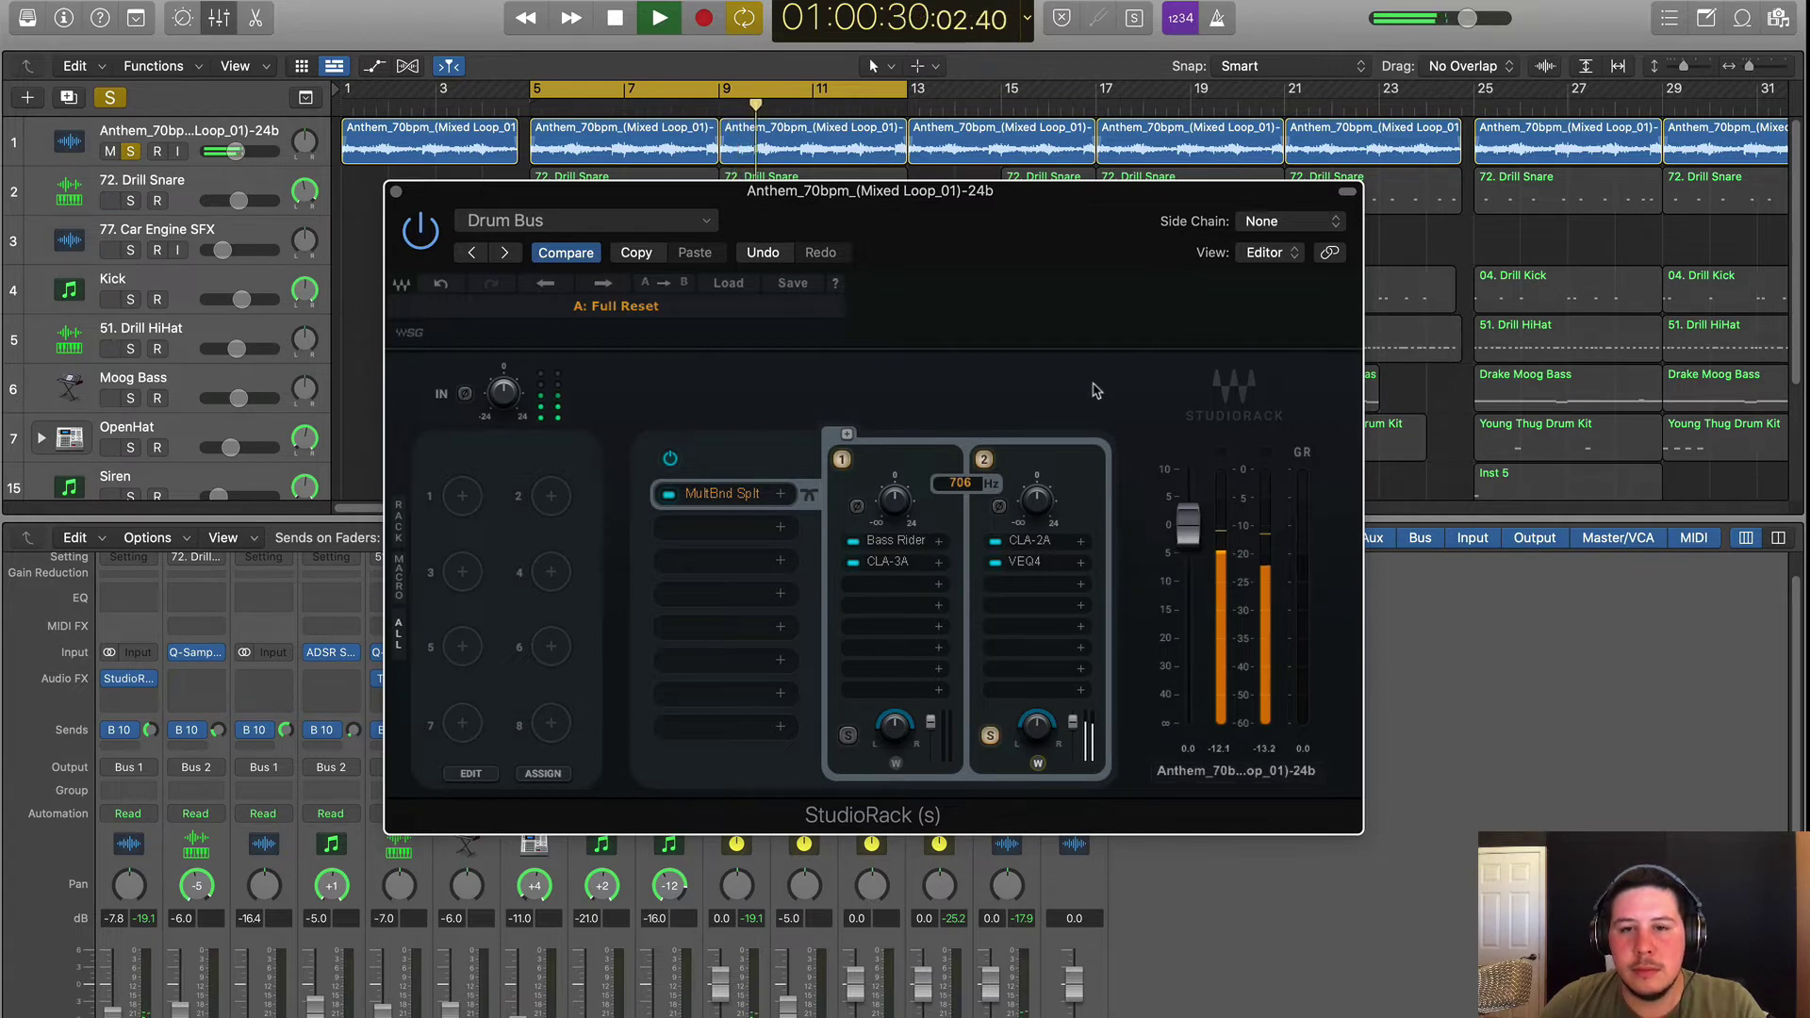
{"action": "key", "text": "space"}
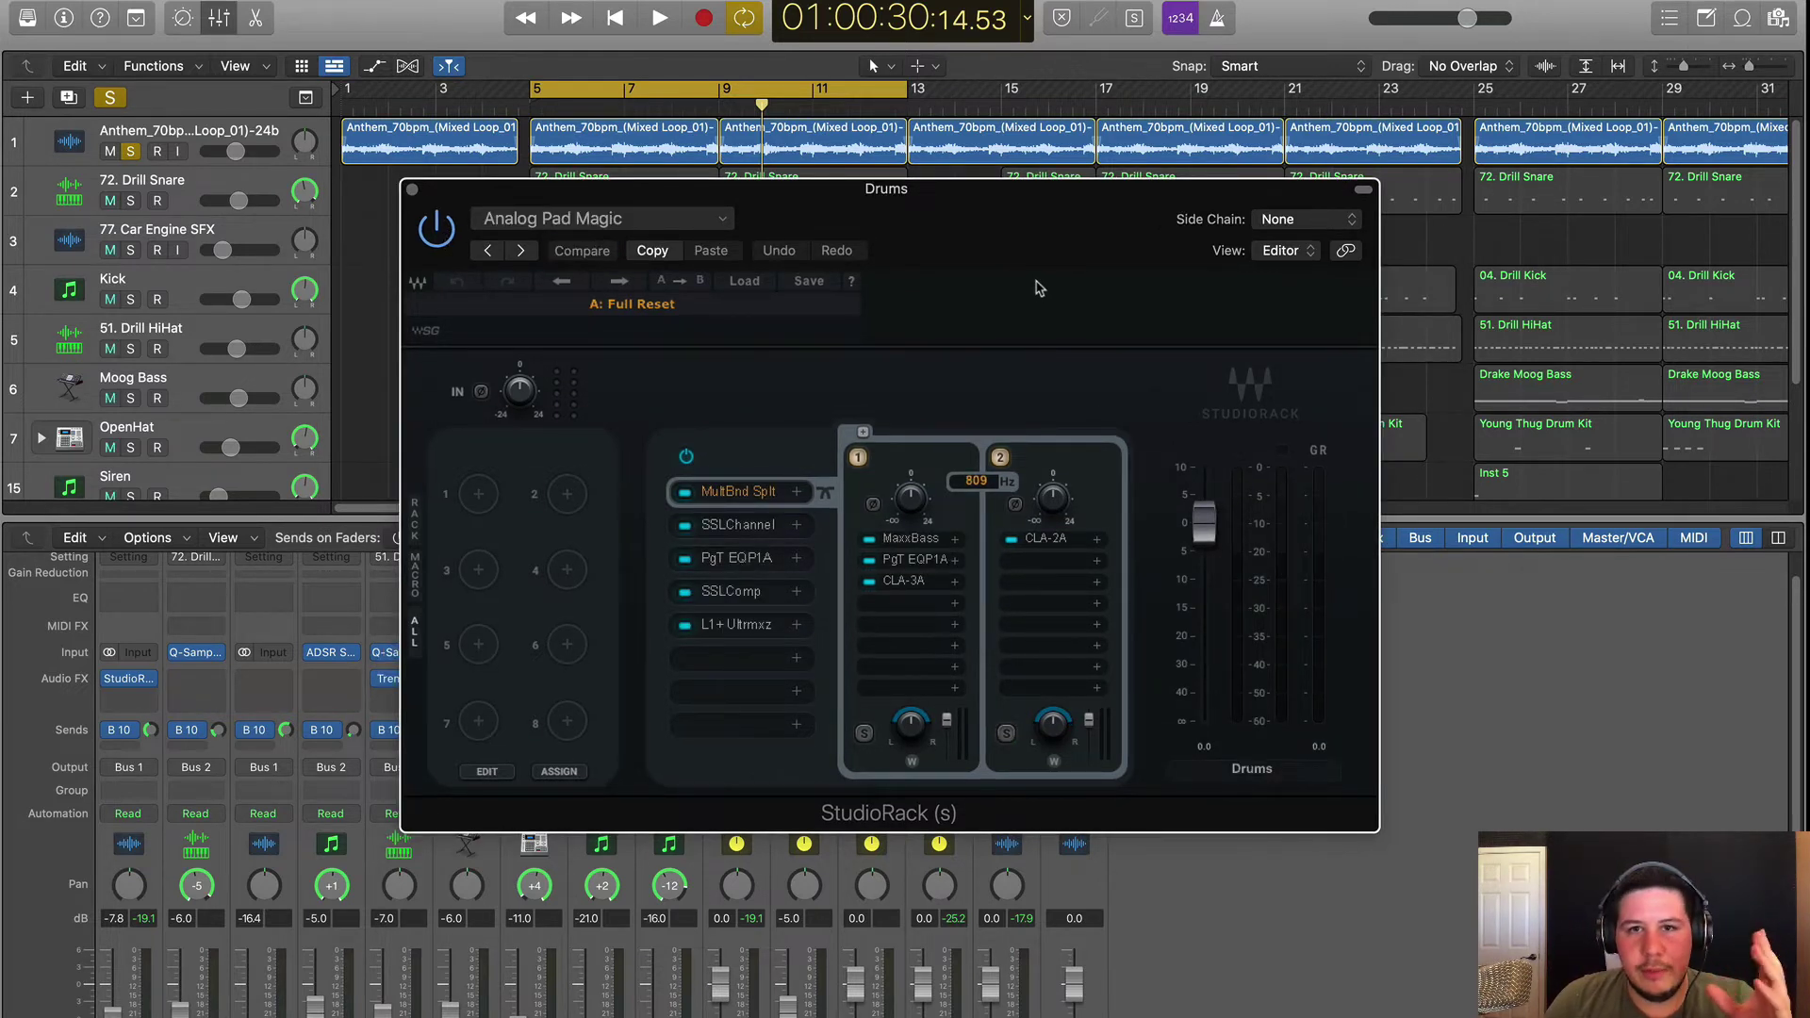
Step: Inspect the first band's MaxxBass, PuigTec EQP1A and CLA-3A plug-in windows
{"action": "left_click", "coordinate": [922, 538]}
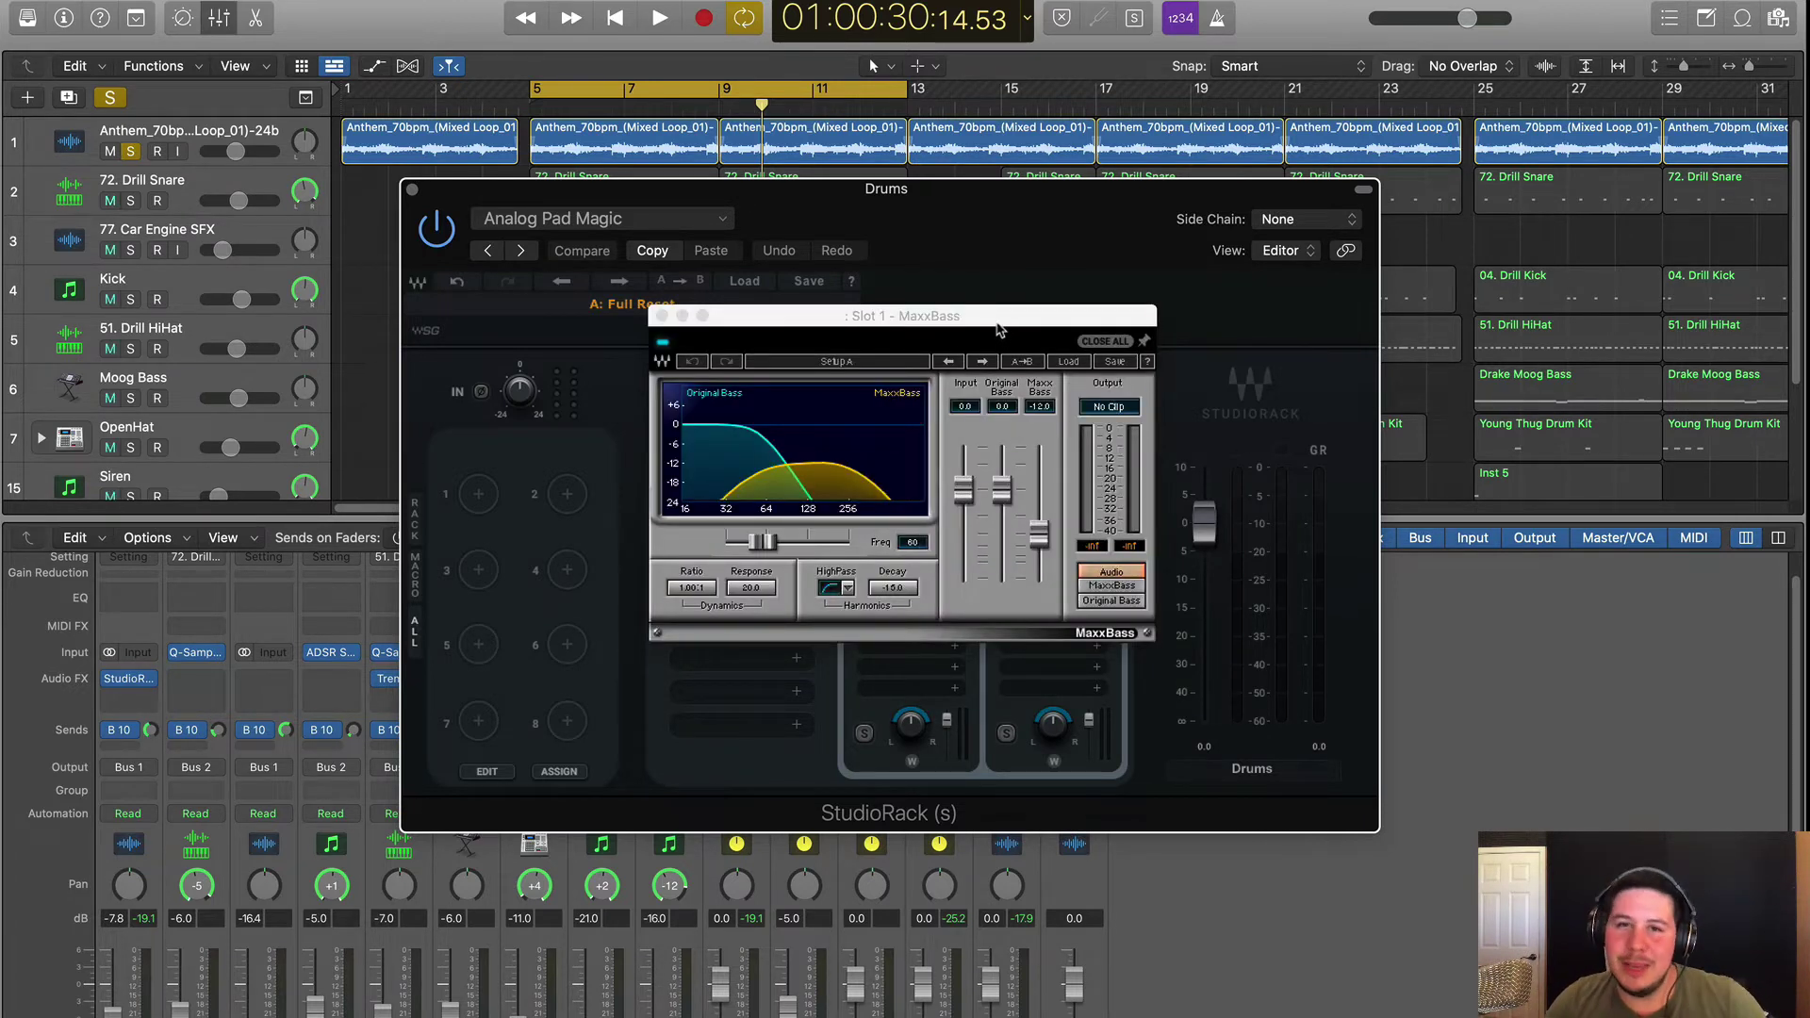
{"action": "left_click_drag", "start_coordinate": [1000, 330], "coordinate": [1113, 105]}
{"action": "left_click", "coordinate": [929, 561]}
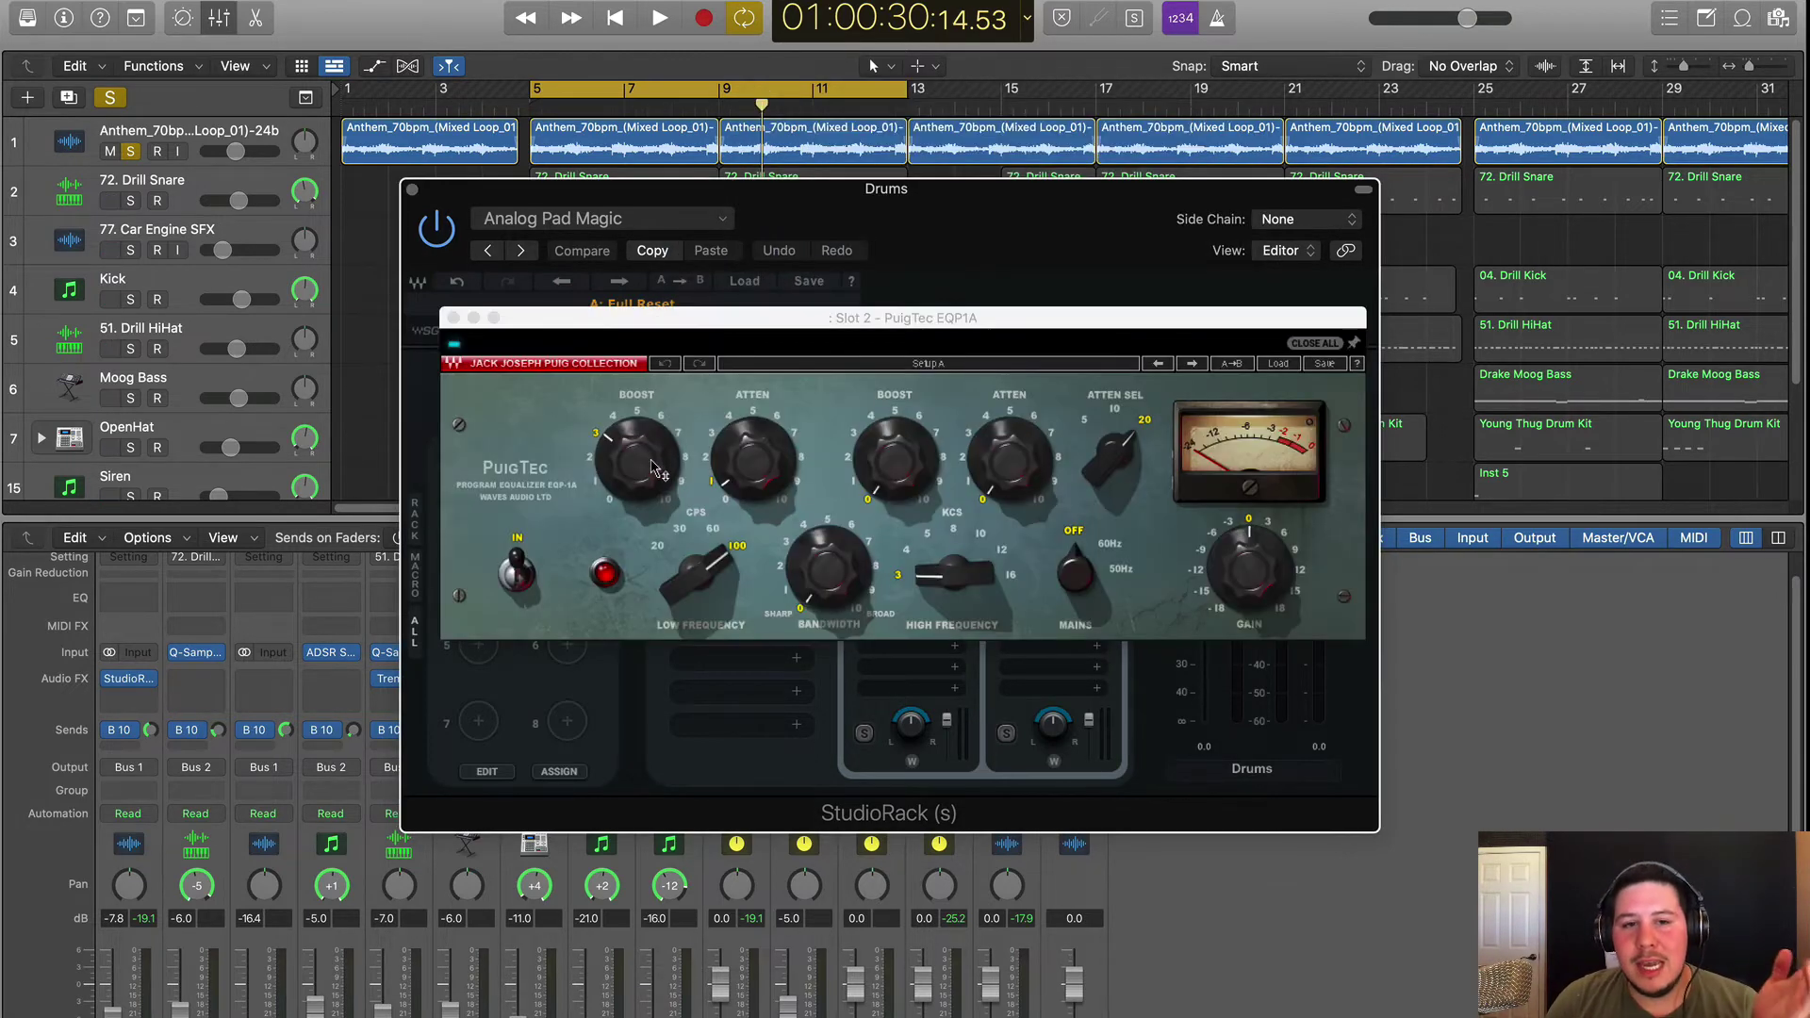
{"action": "left_click_drag", "start_coordinate": [848, 318], "coordinate": [1089, 126]}
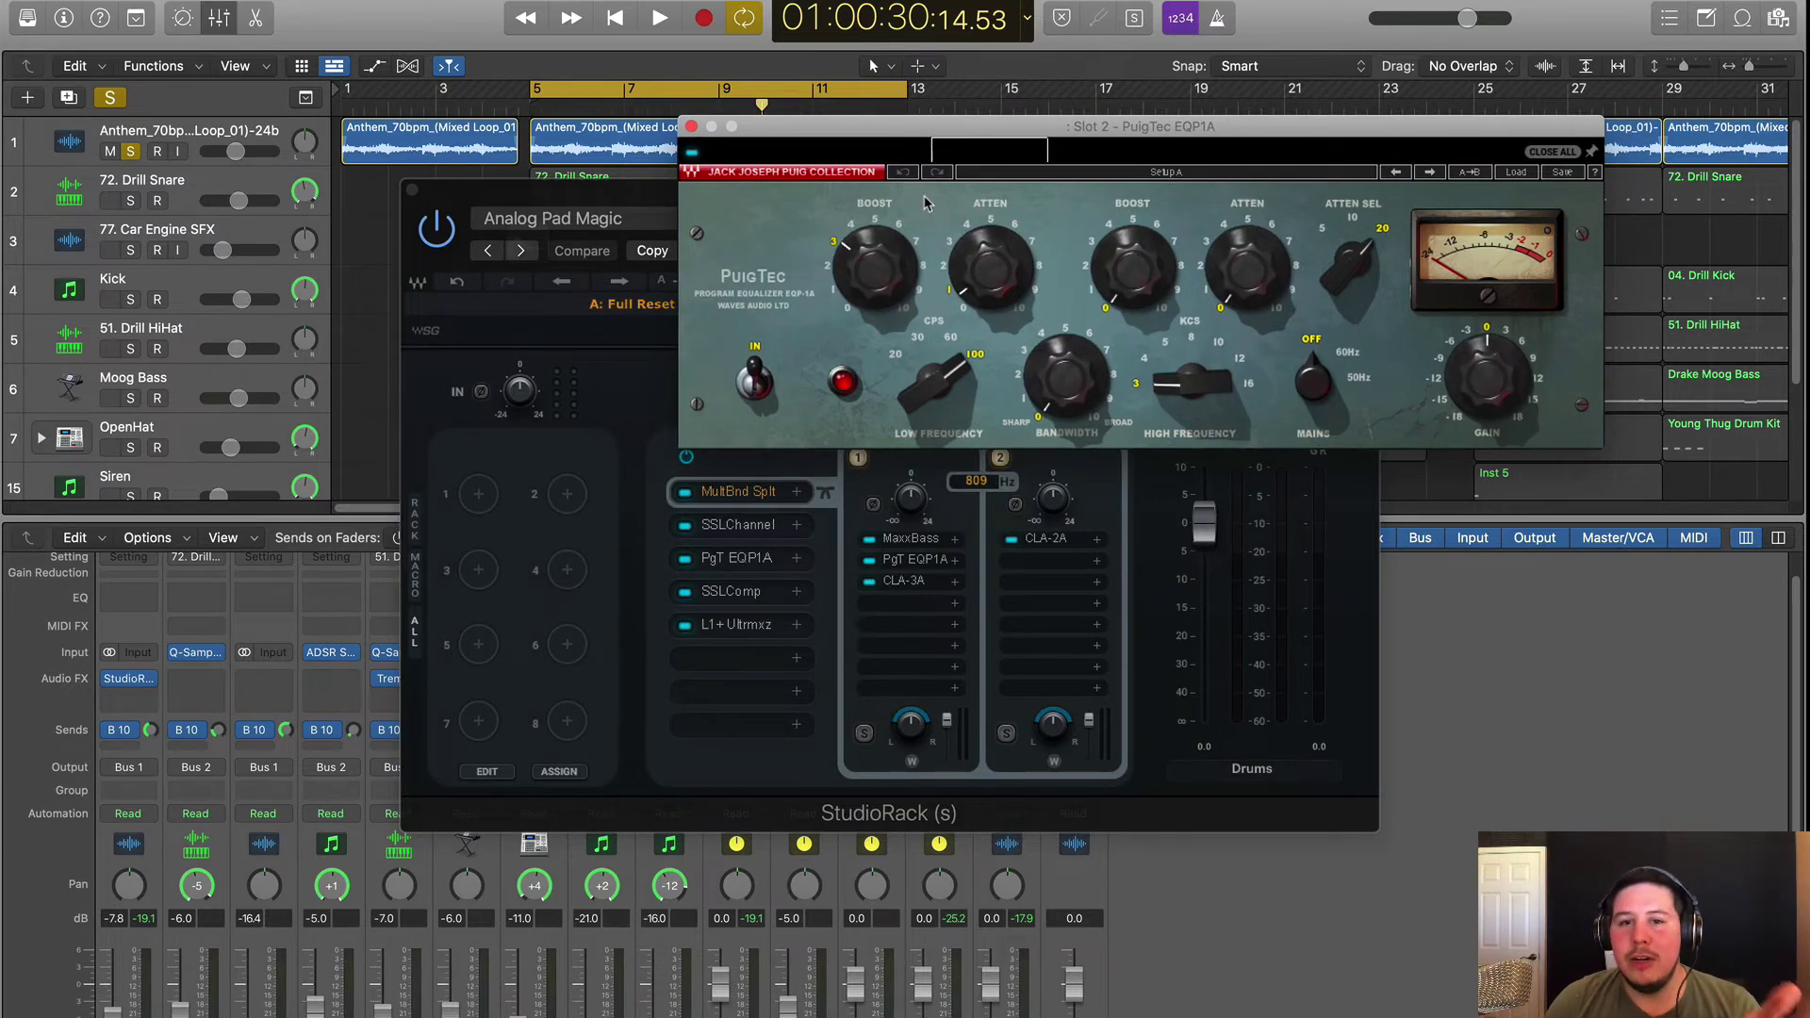
{"action": "left_click_drag", "start_coordinate": [1127, 134], "coordinate": [878, 267]}
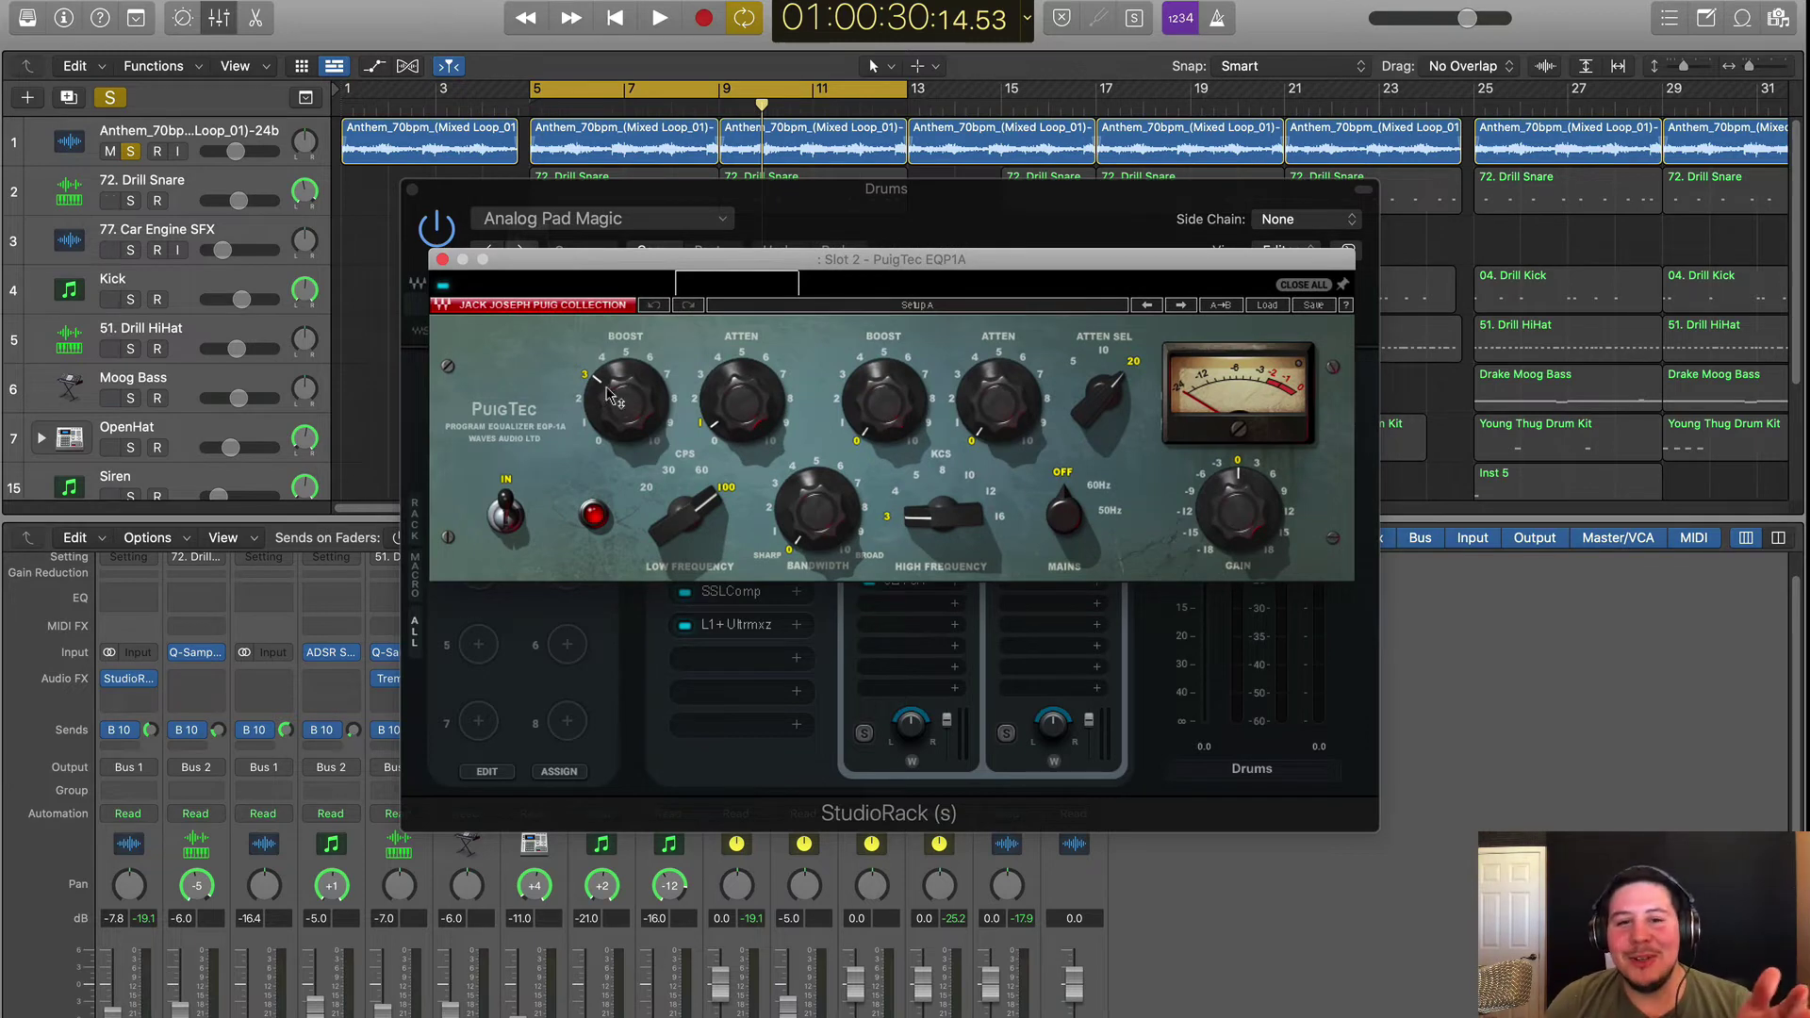
{"action": "left_click", "coordinate": [929, 561]}
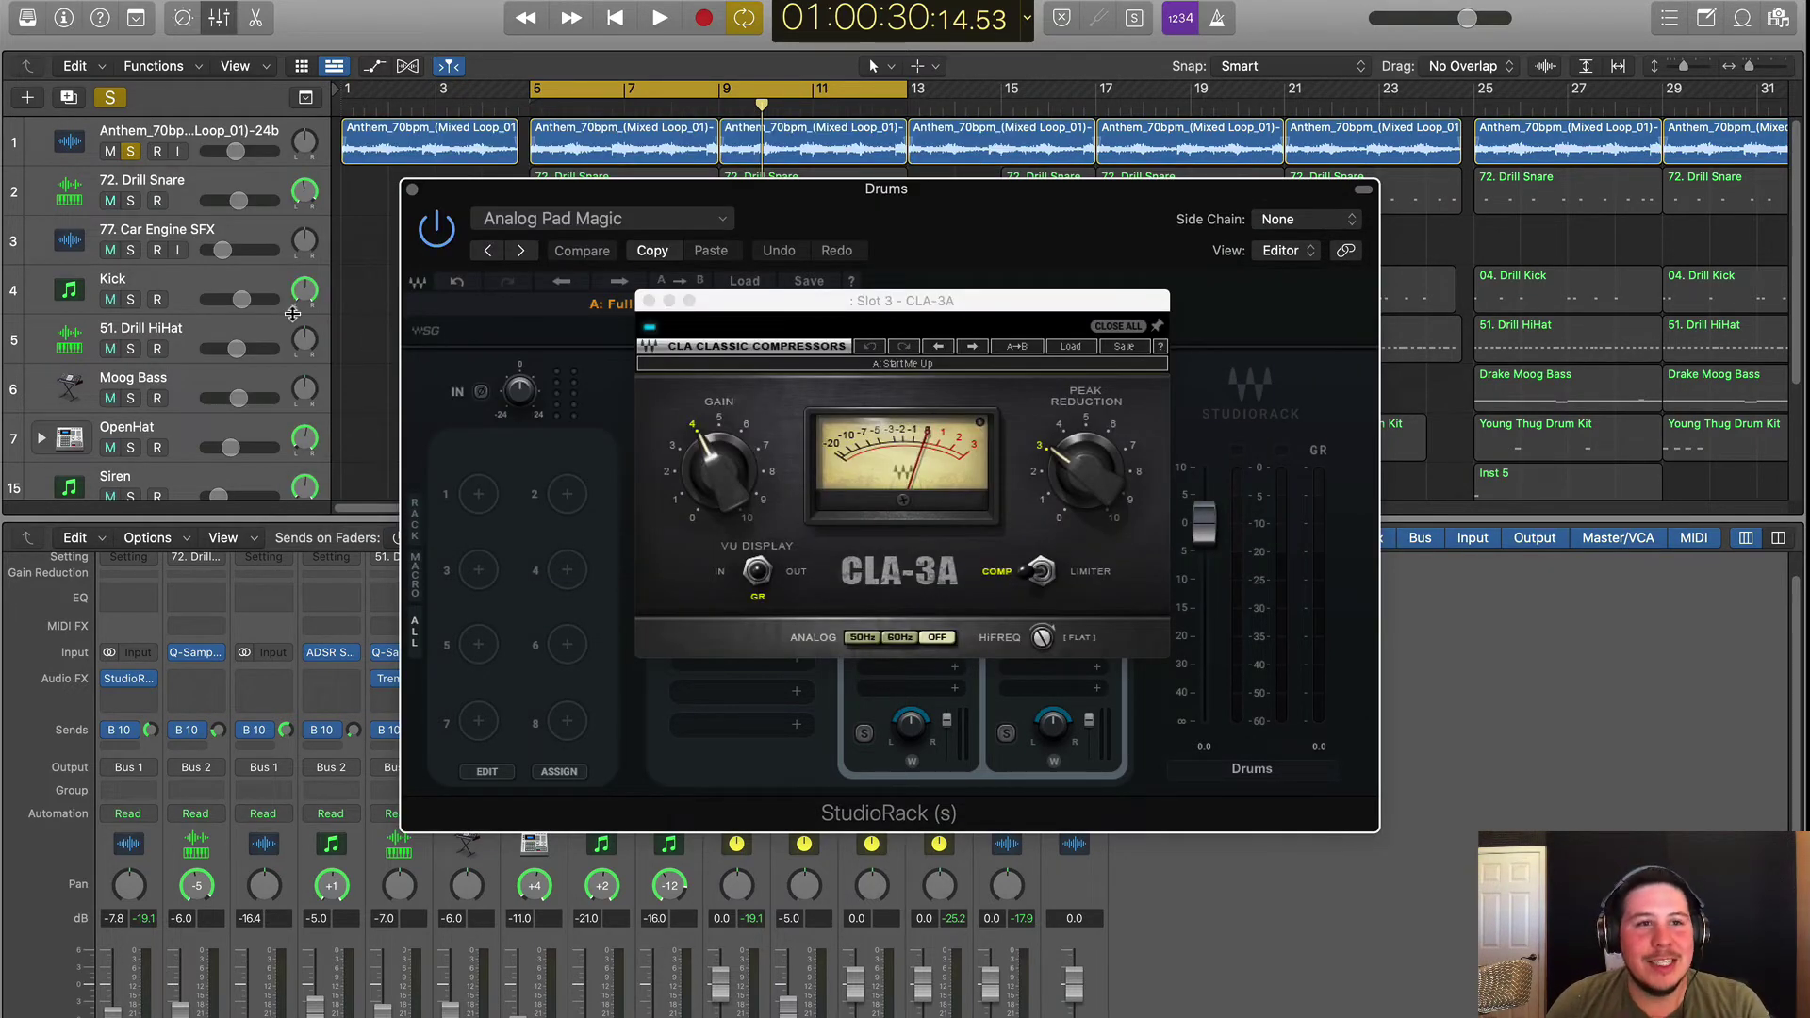
Step: Turn off solo, play the full beat, then review band 2's CLA-2A compressor
{"action": "left_click", "coordinate": [110, 97]}
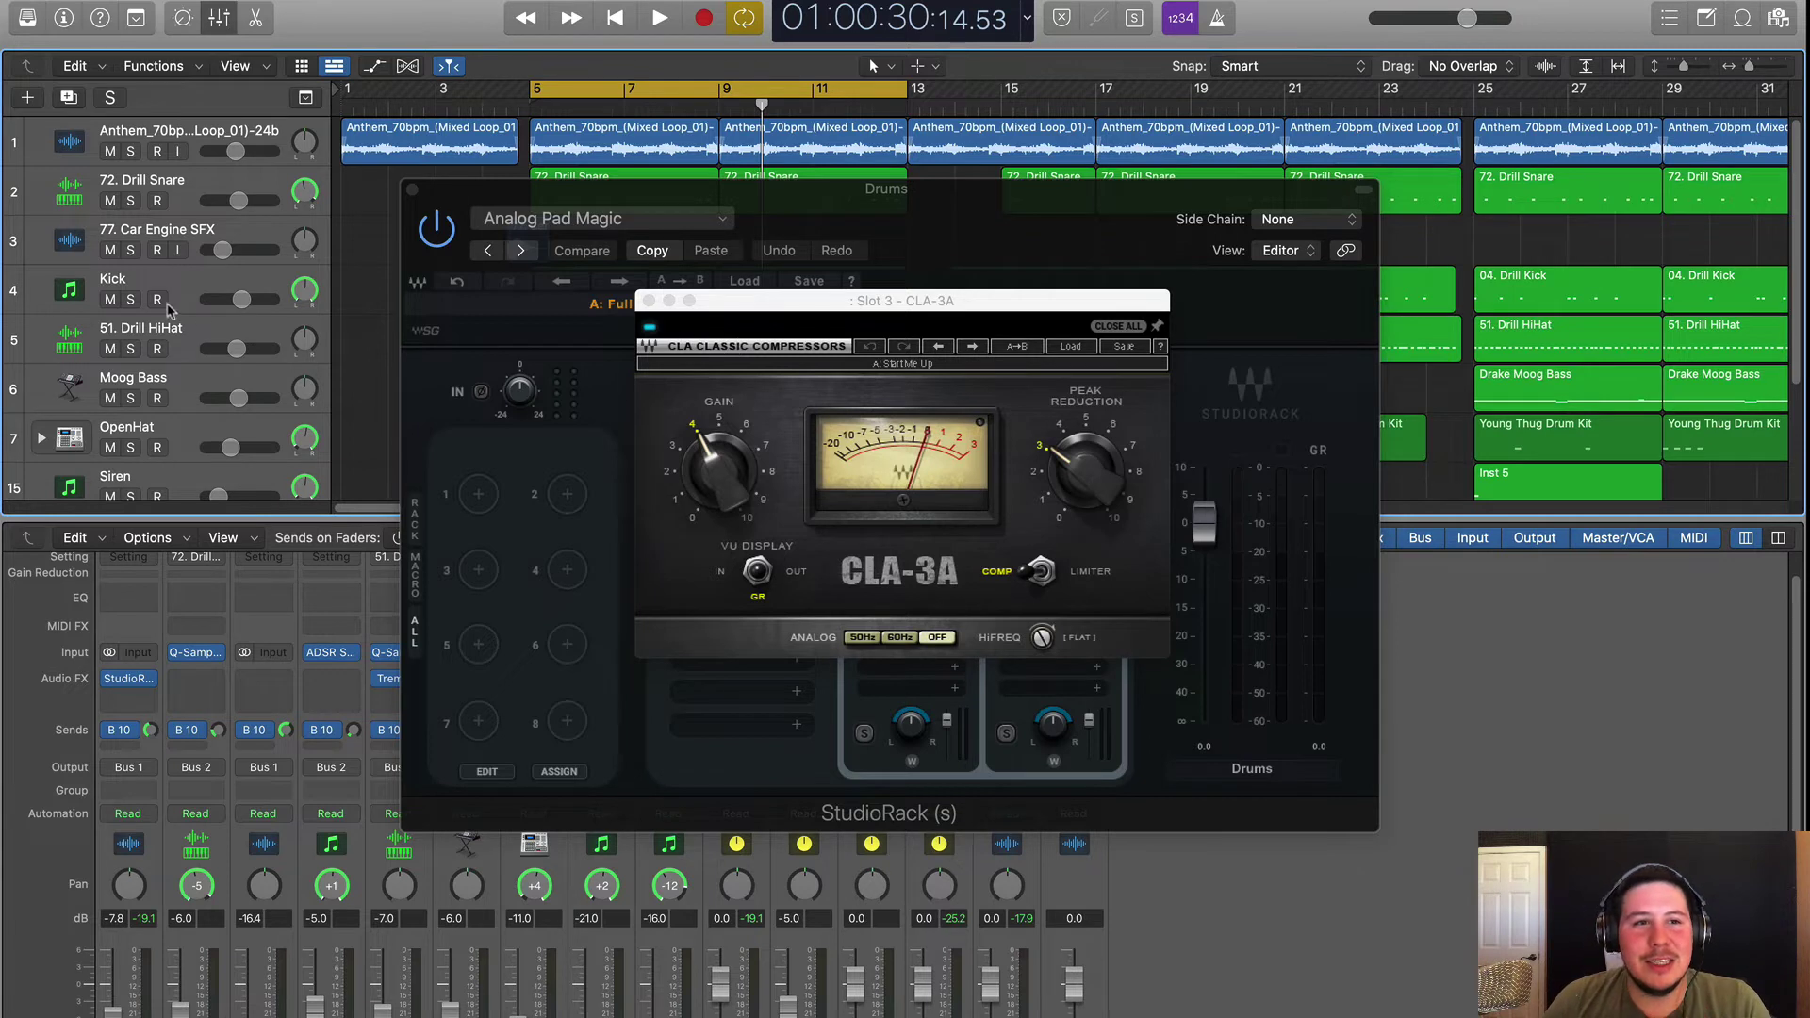
{"action": "key", "text": "space"}
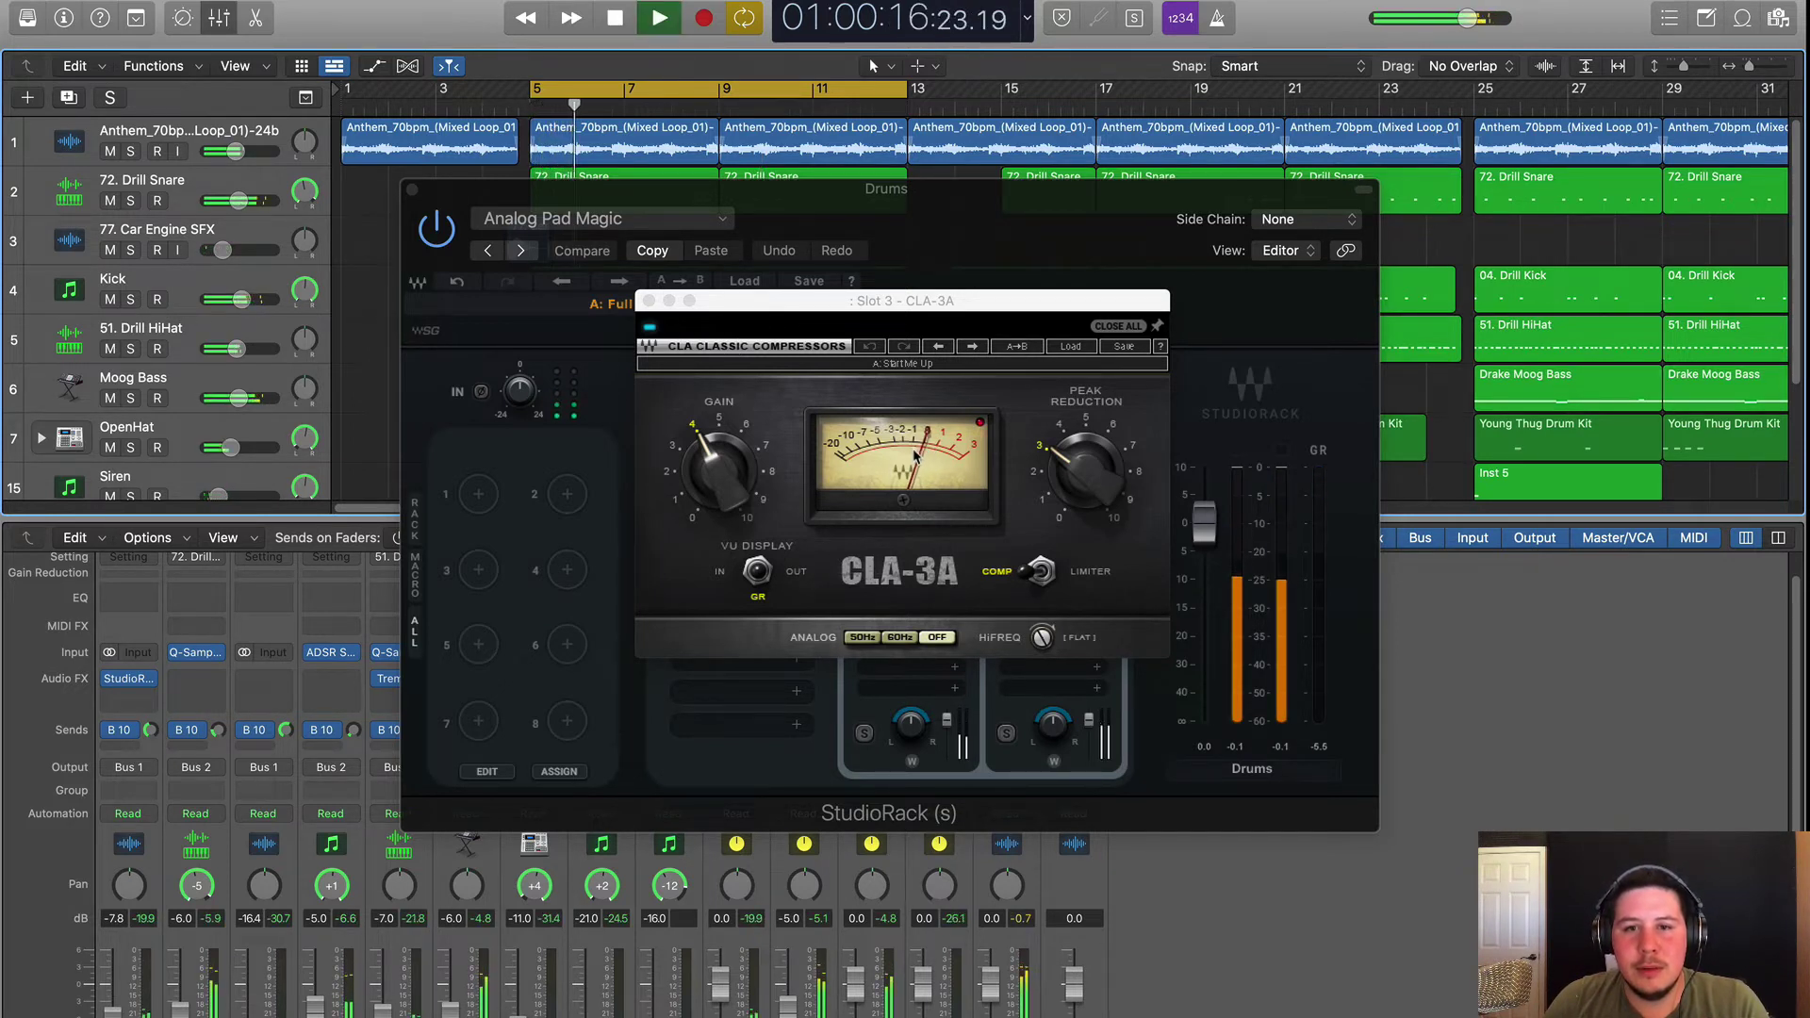
{"action": "key", "text": "space"}
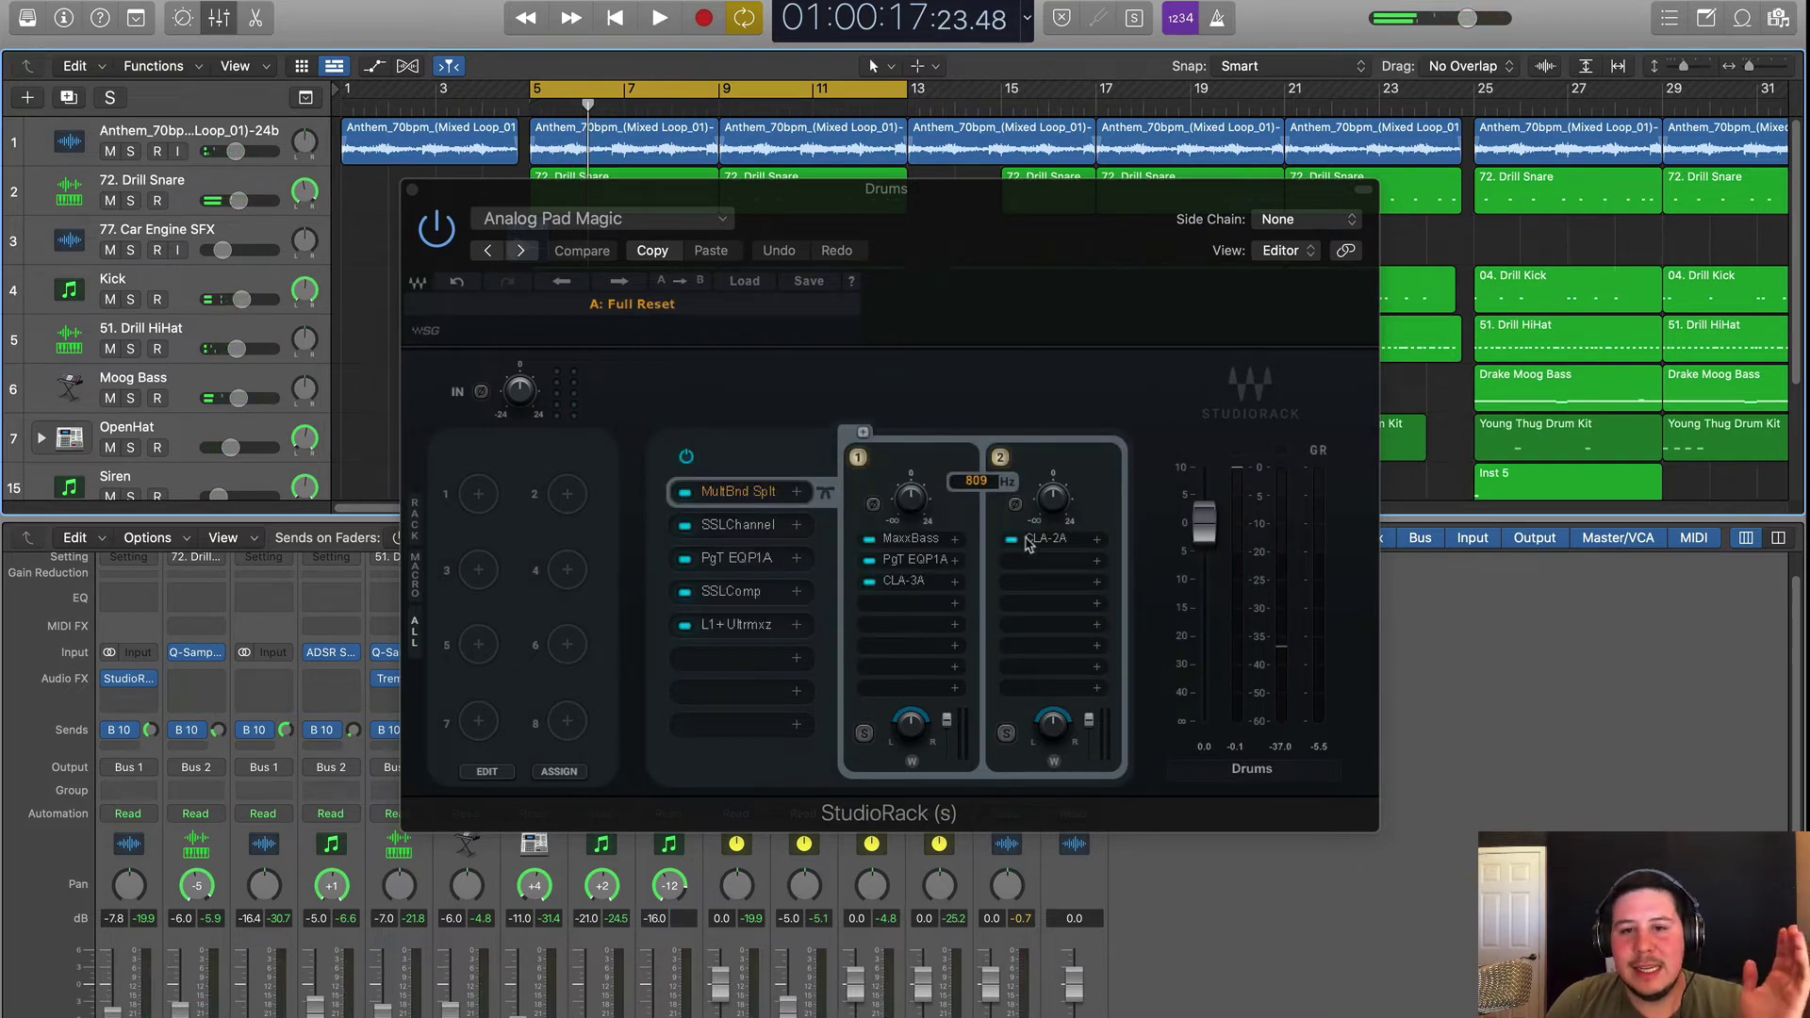
{"action": "left_click", "coordinate": [1068, 543]}
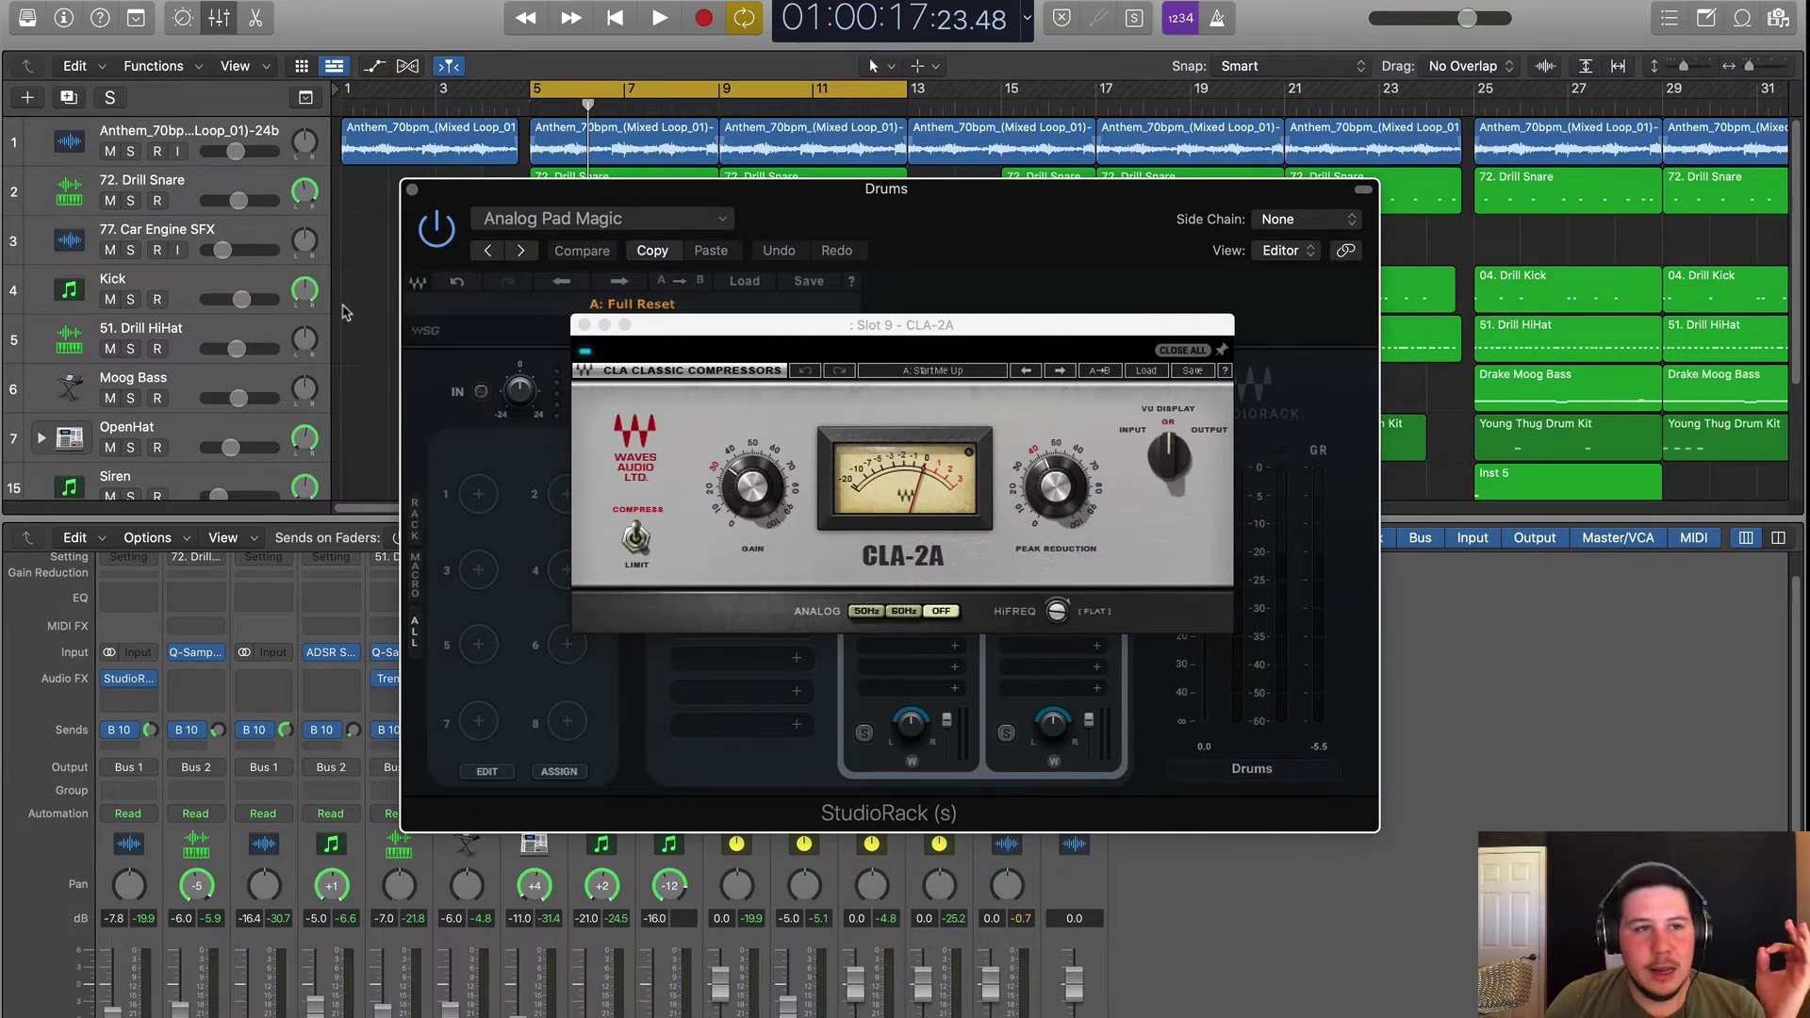
{"action": "scroll", "coordinate": [344, 311], "scroll_direction": "down", "scroll_amount": 2}
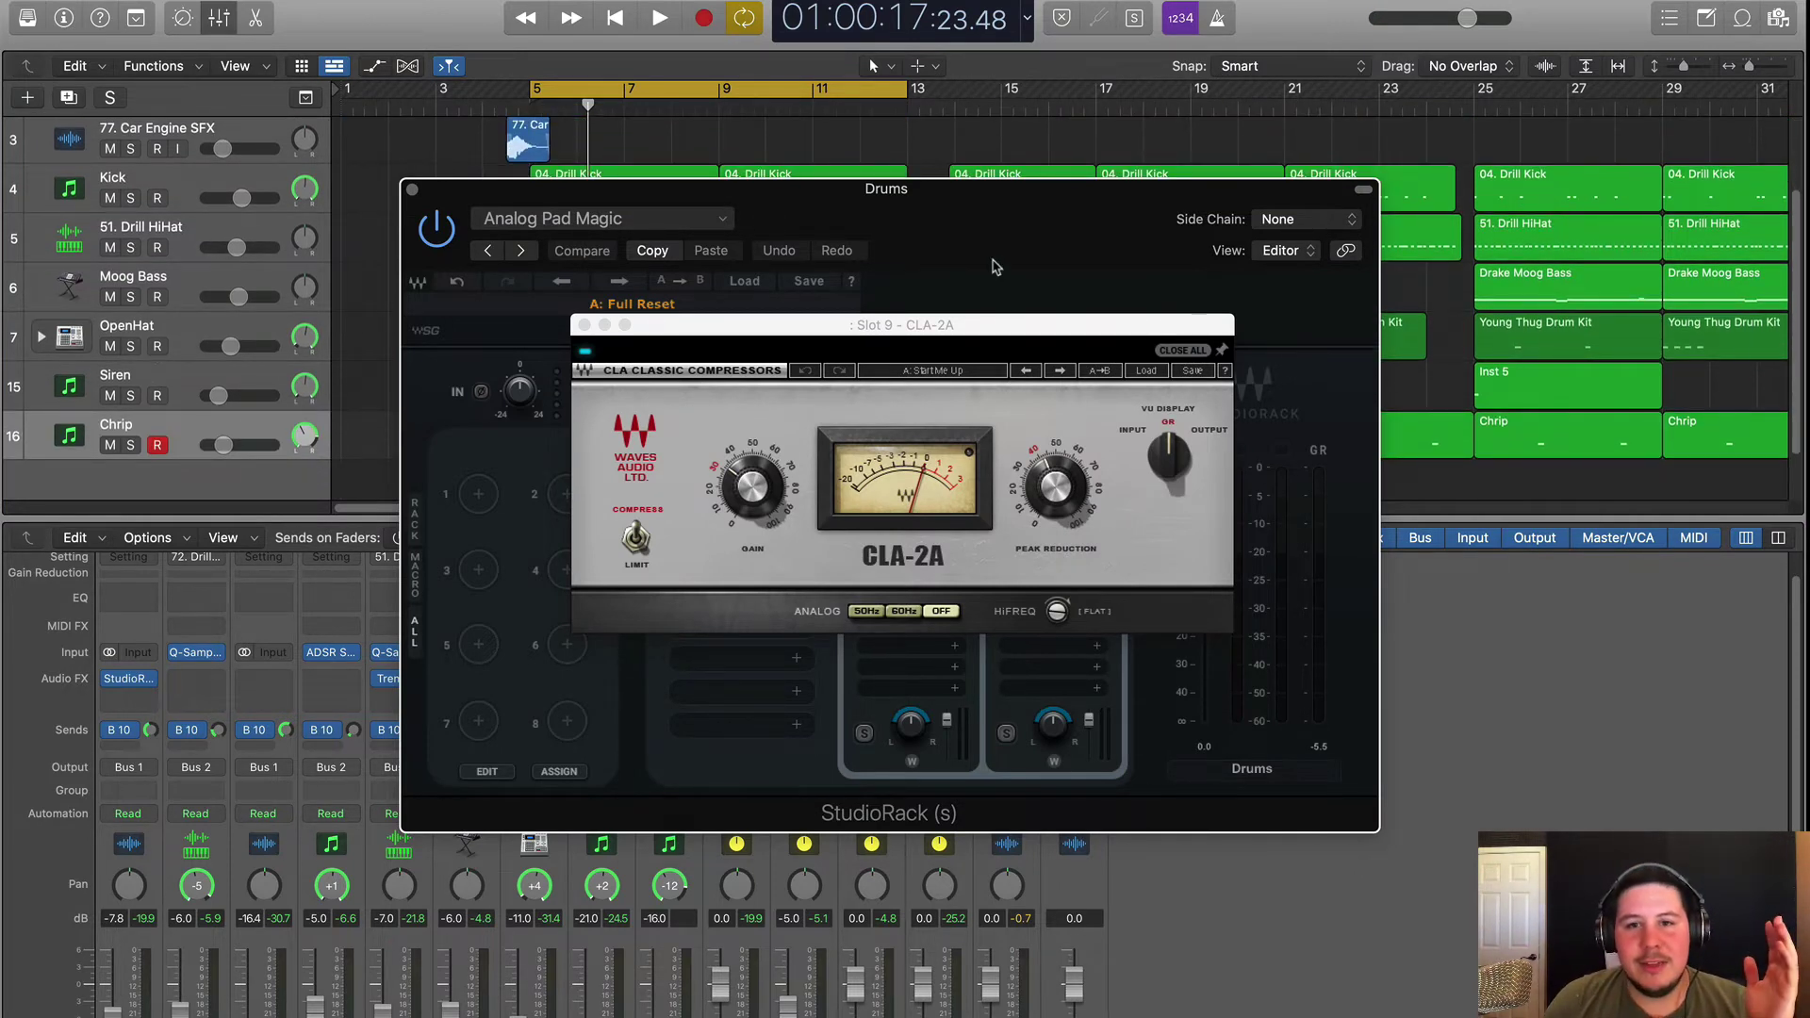
{"action": "scroll", "coordinate": [1004, 321], "scroll_direction": "up", "scroll_amount": 2}
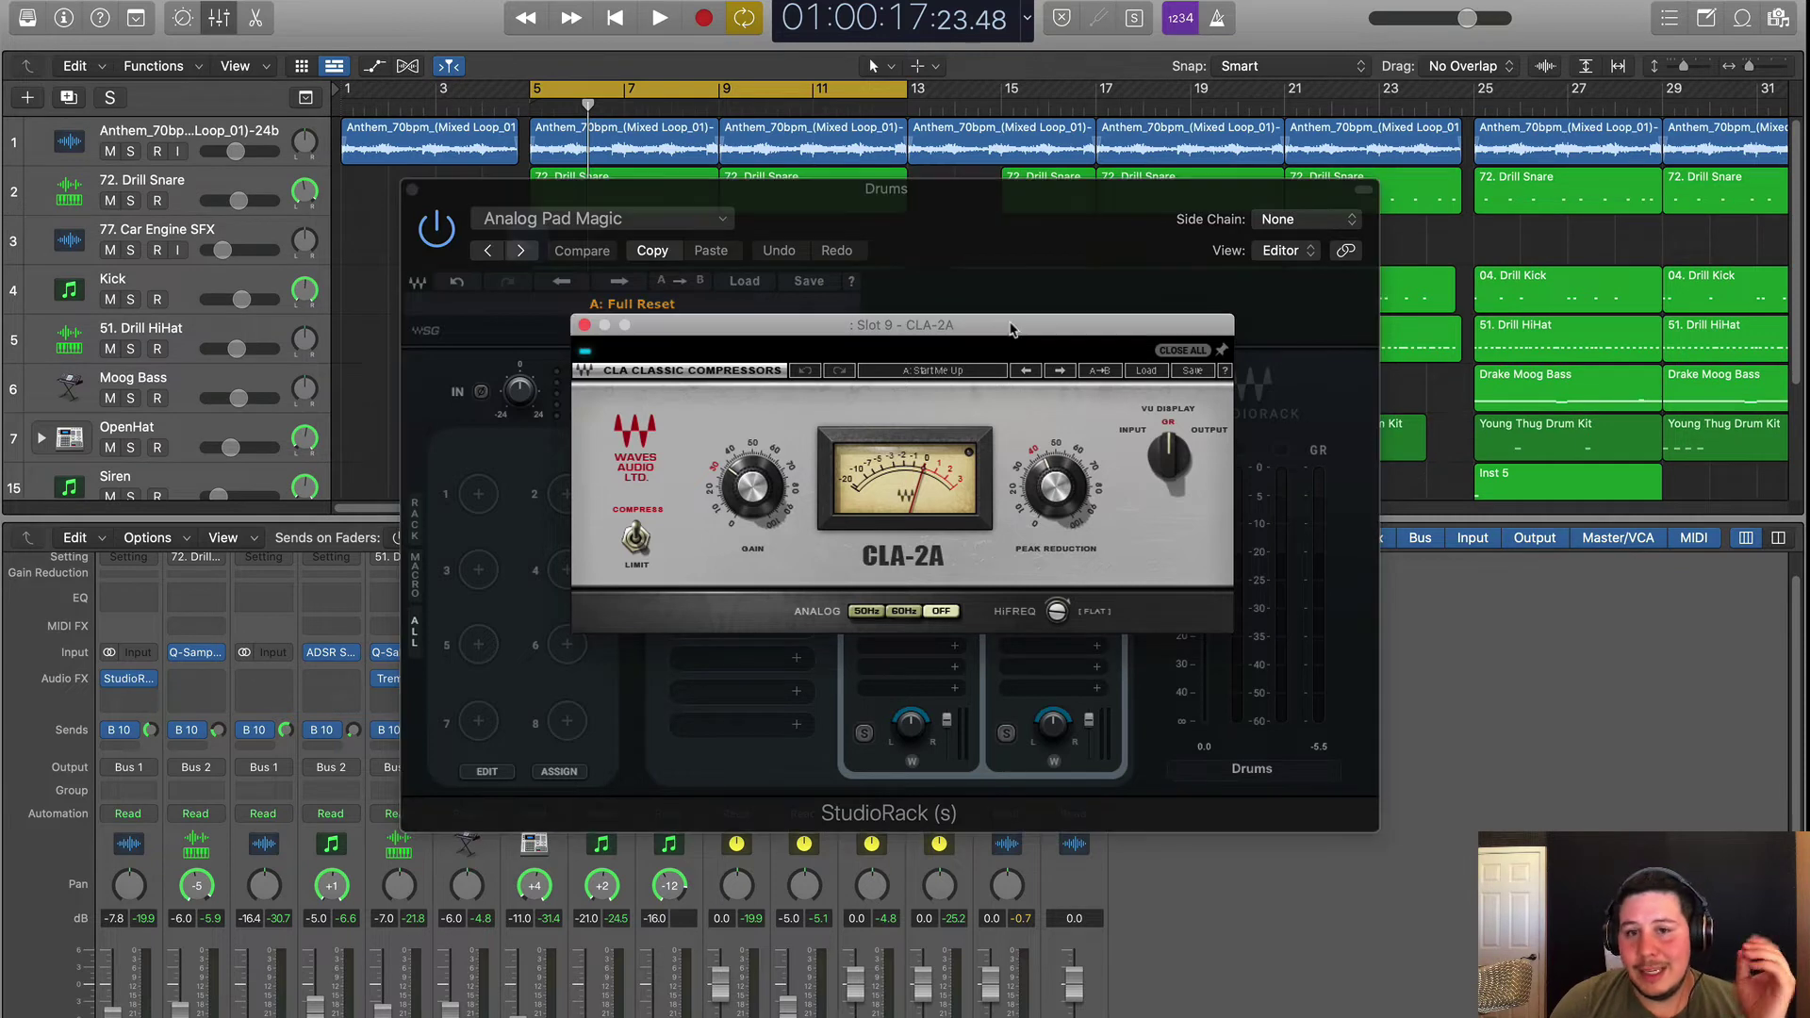
{"action": "left_click_drag", "start_coordinate": [1012, 329], "coordinate": [1041, 329]}
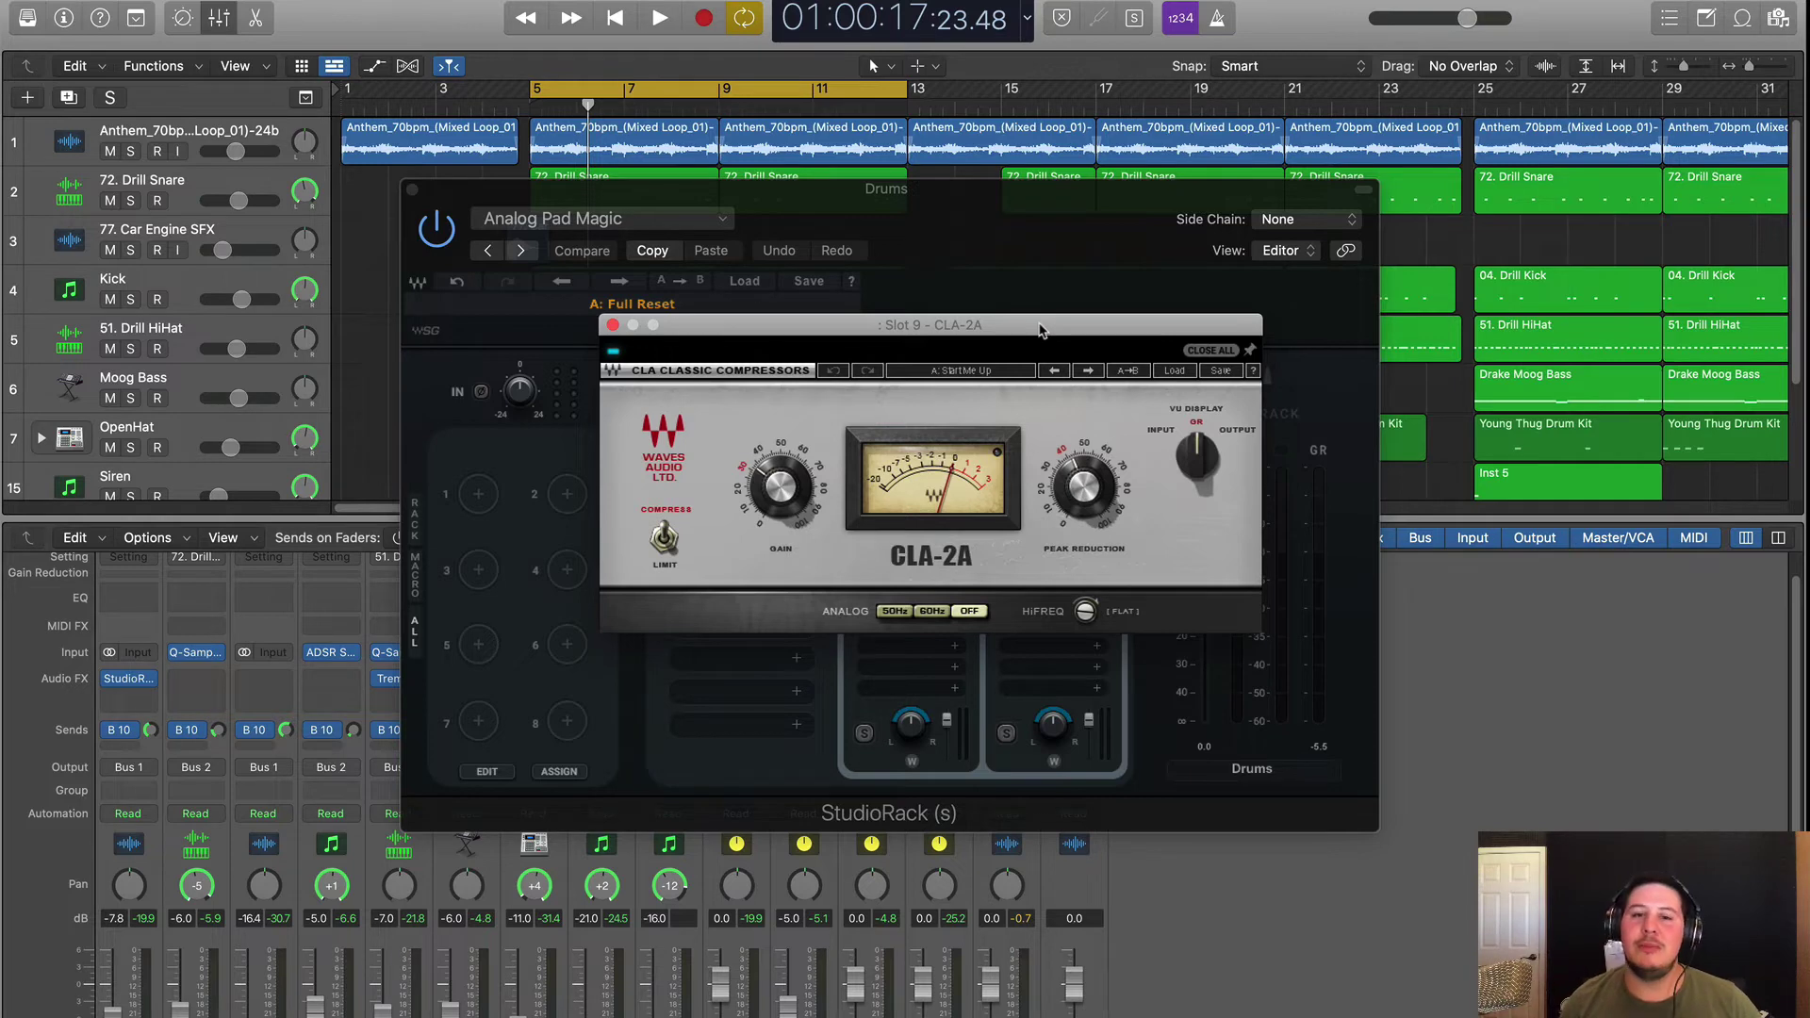
Step: Close the CLA-2A and check the existing SSLChannel in the main drum chain
{"action": "left_click", "coordinate": [1041, 310]}
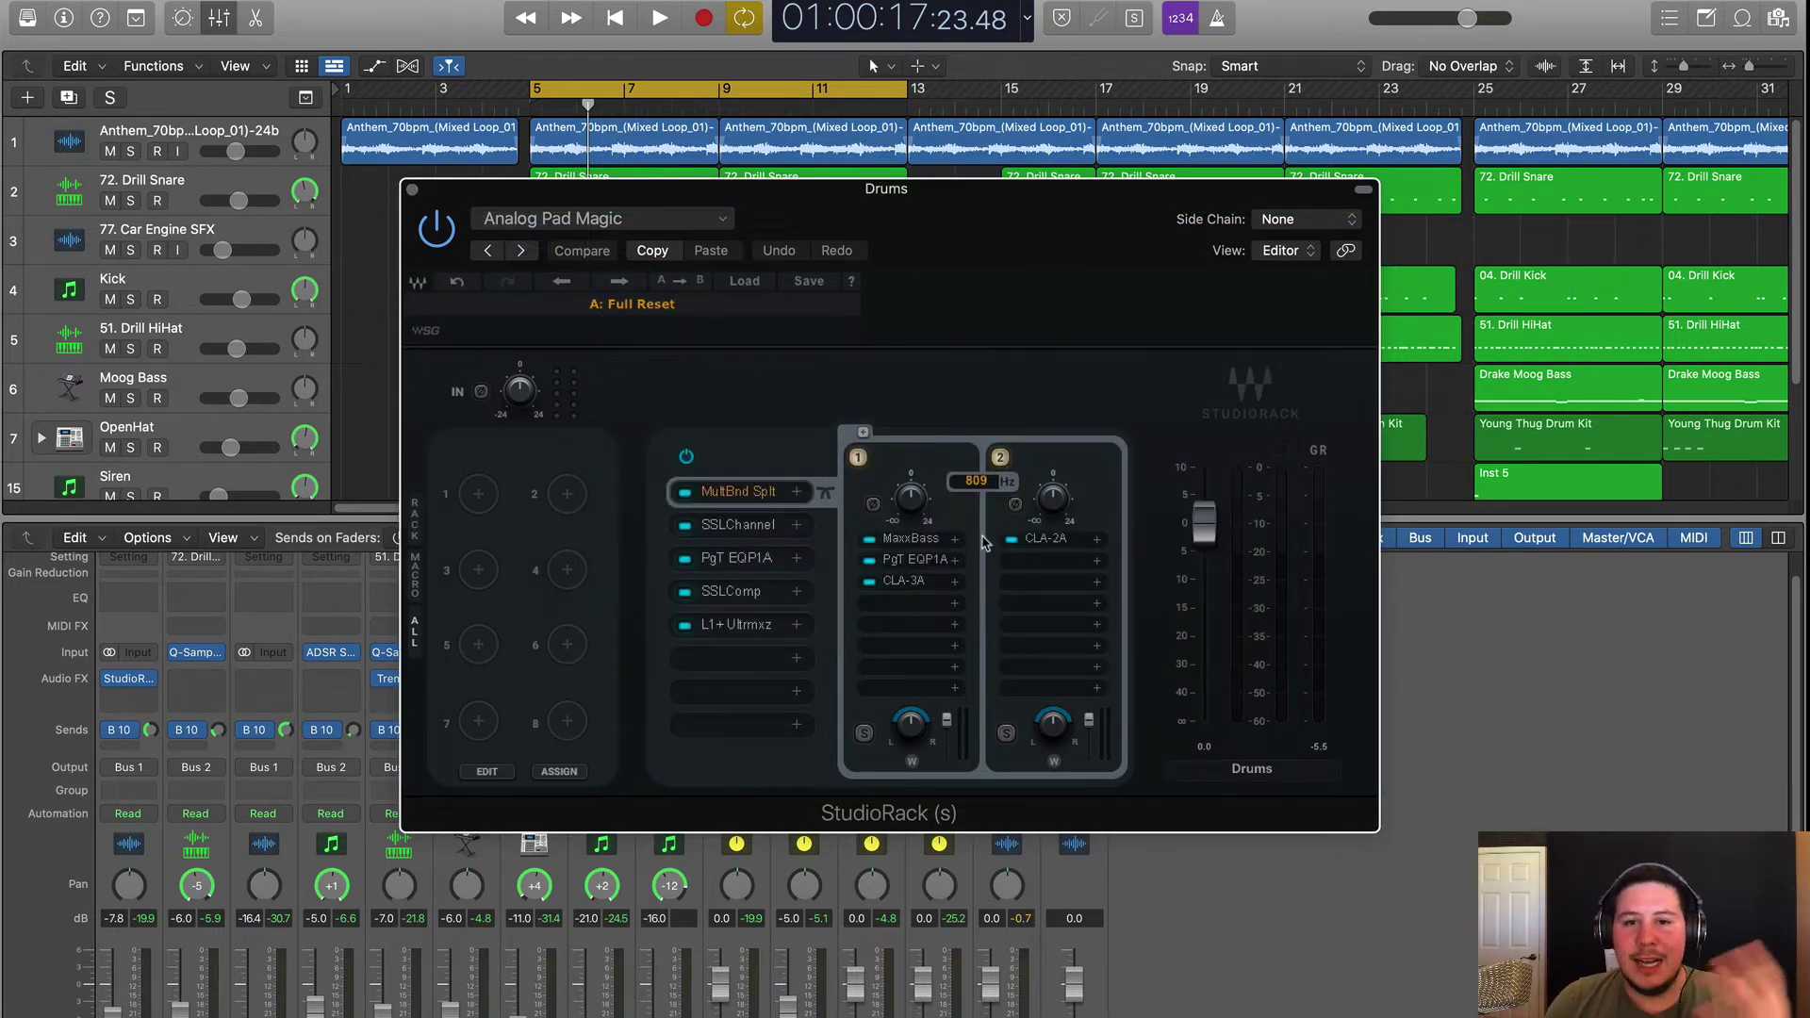
{"action": "left_click", "coordinate": [737, 529]}
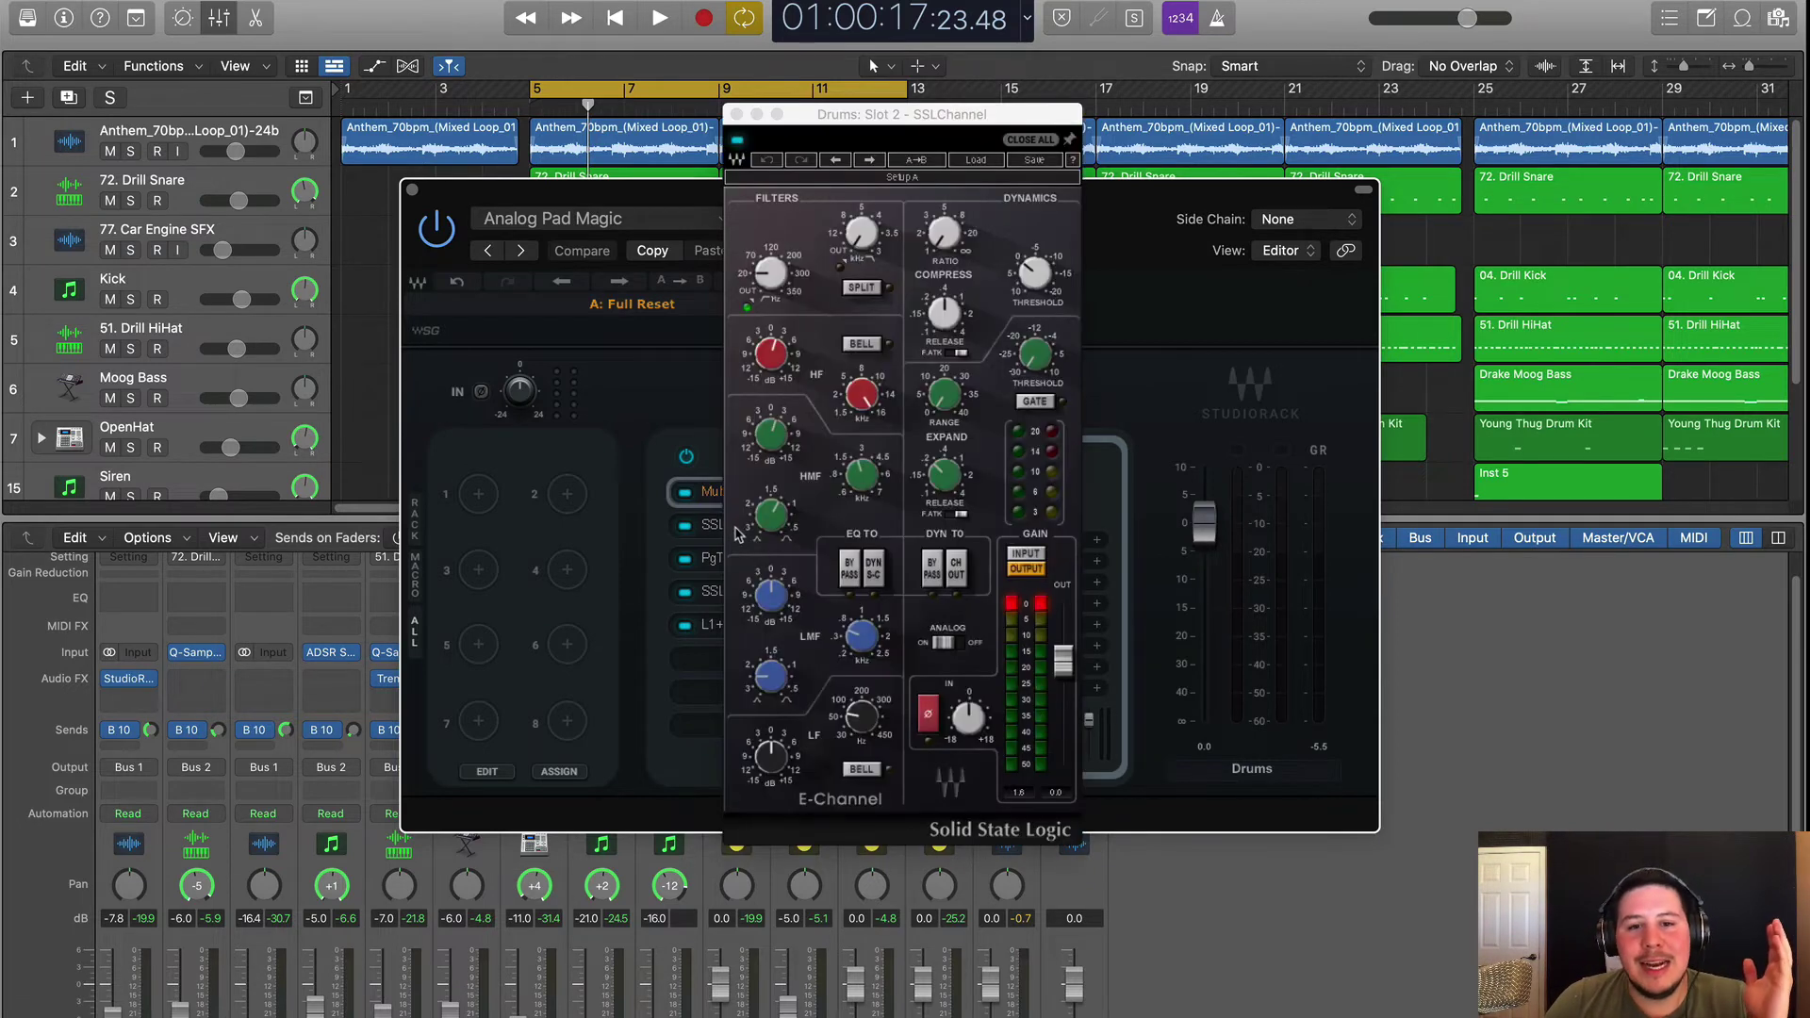
{"action": "left_click_drag", "start_coordinate": [862, 125], "coordinate": [996, 61]}
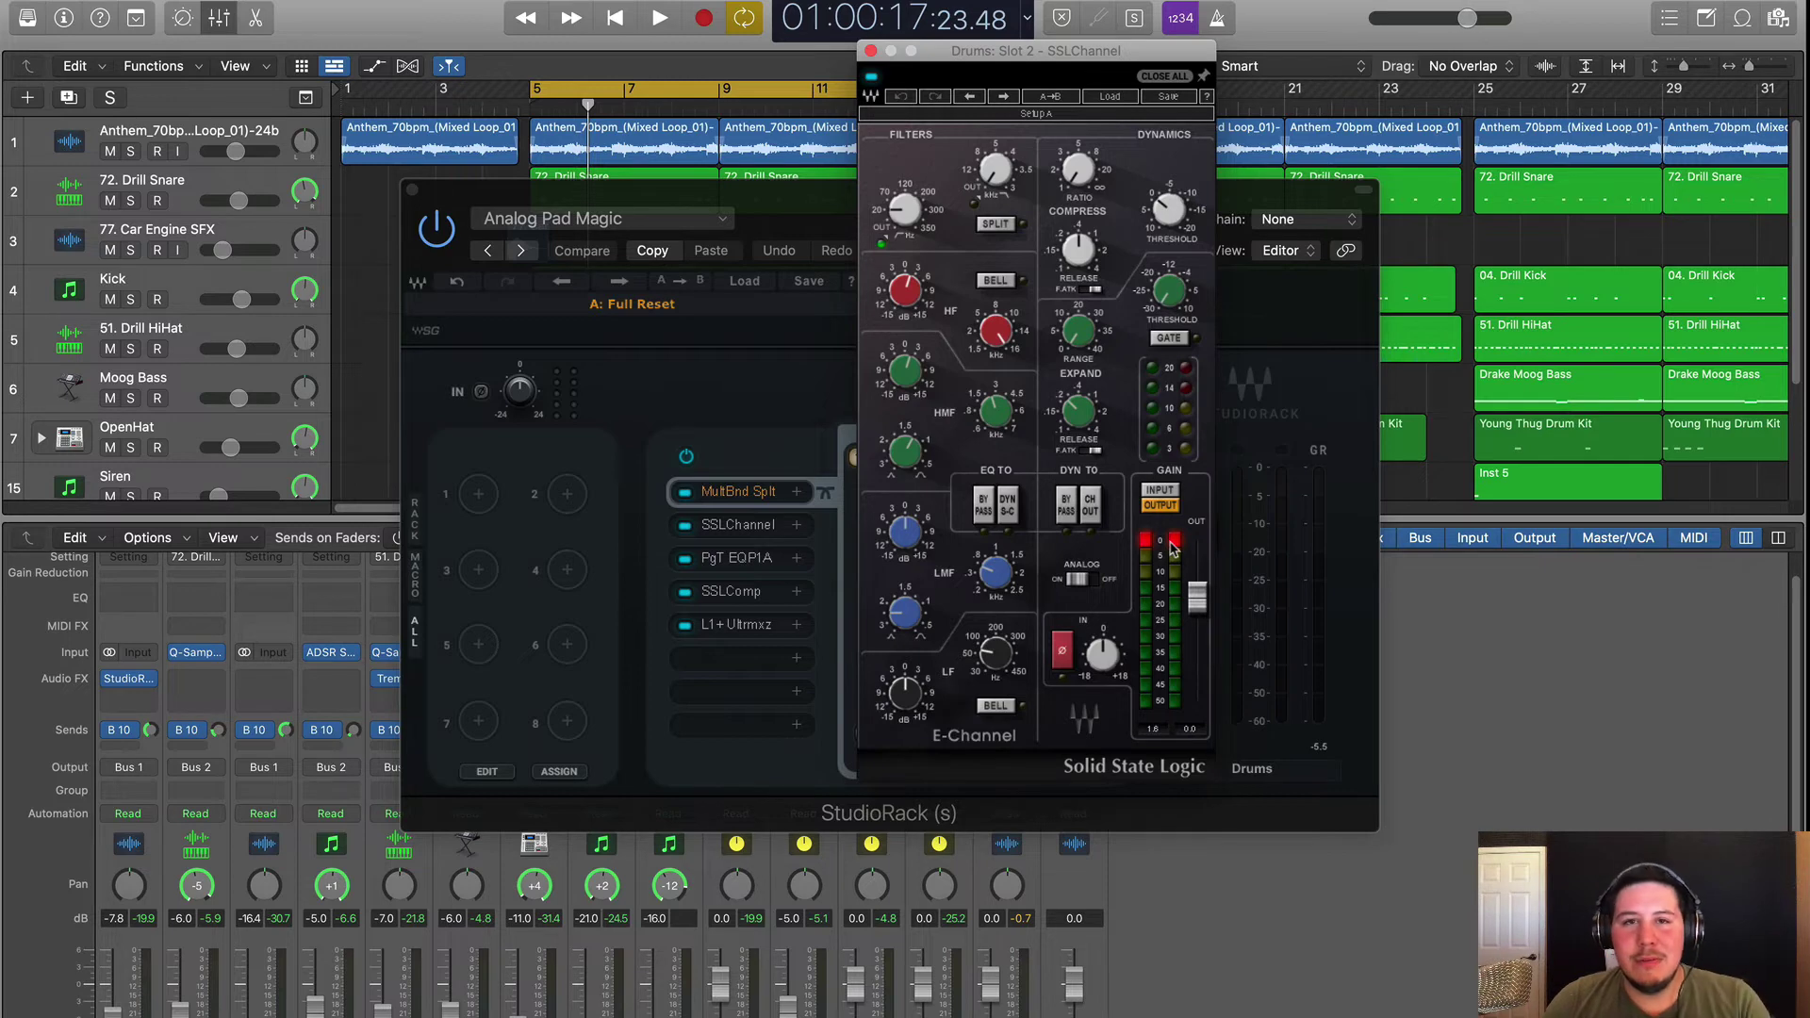
{"action": "left_click", "coordinate": [870, 50]}
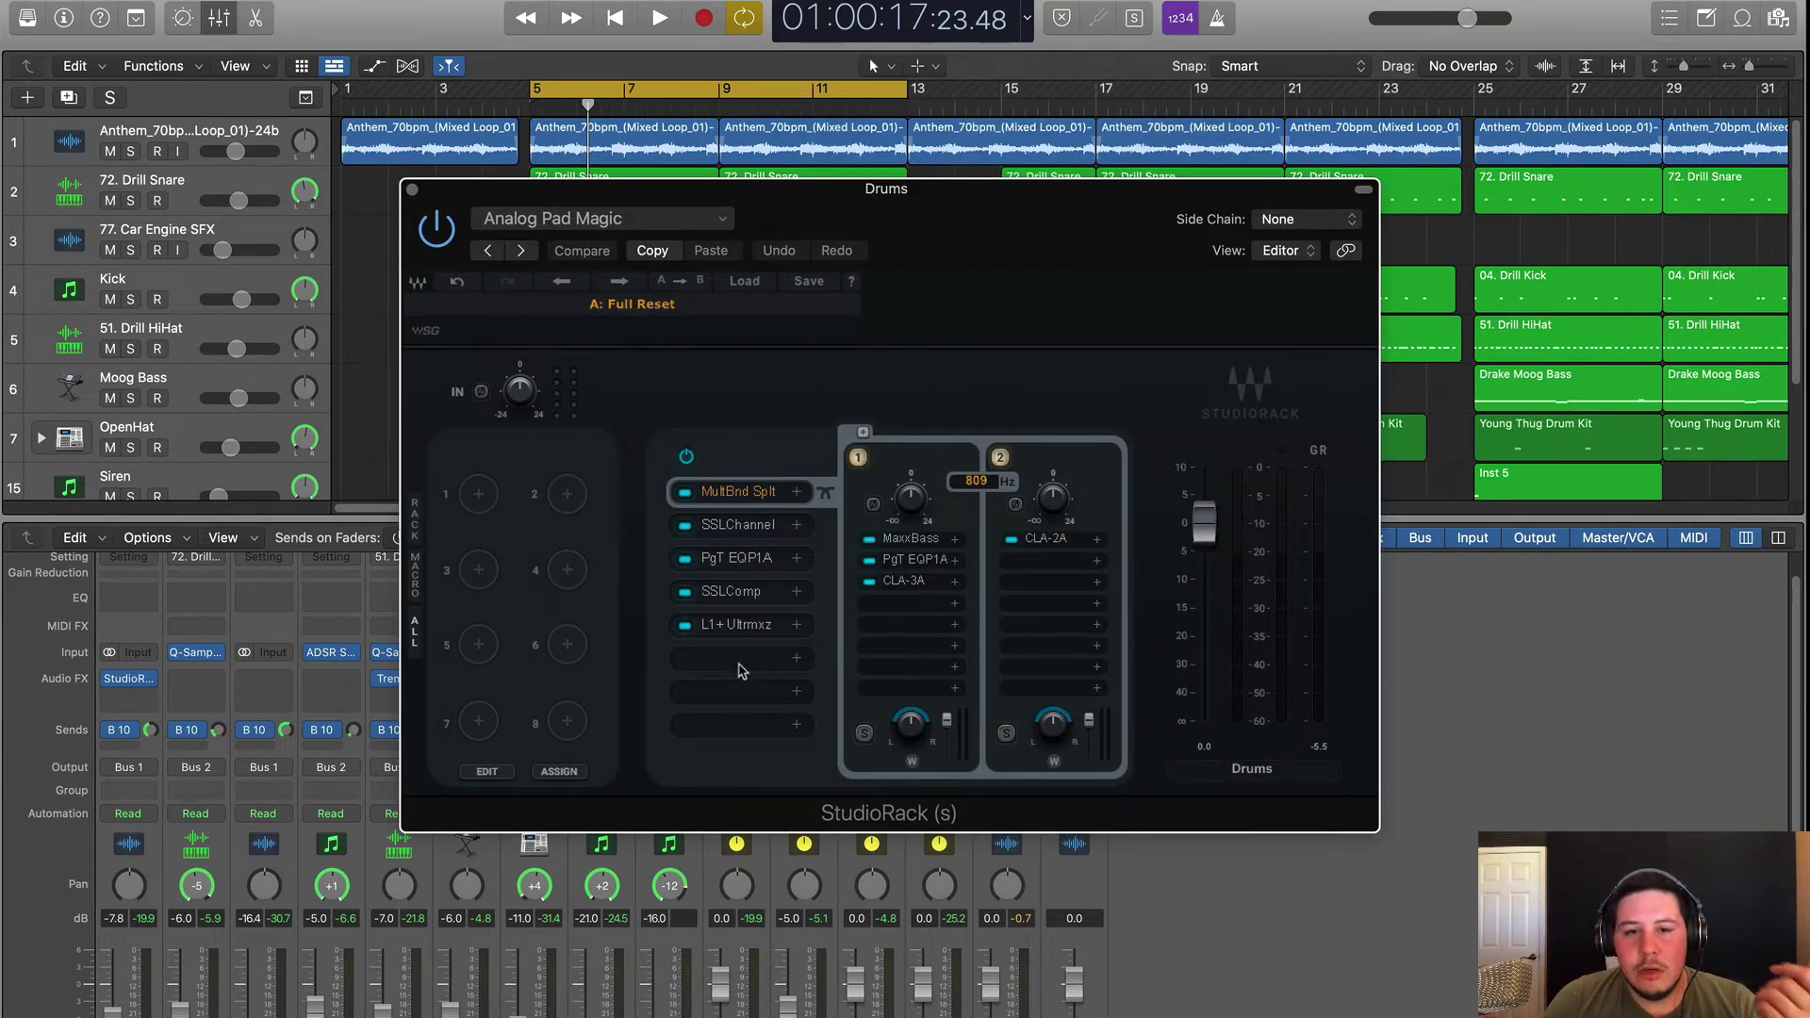
Step: Load an SSLChannel into the empty slot after L1+Ultramaximizer via an 'SSl' search
{"action": "left_click", "coordinate": [741, 659]}
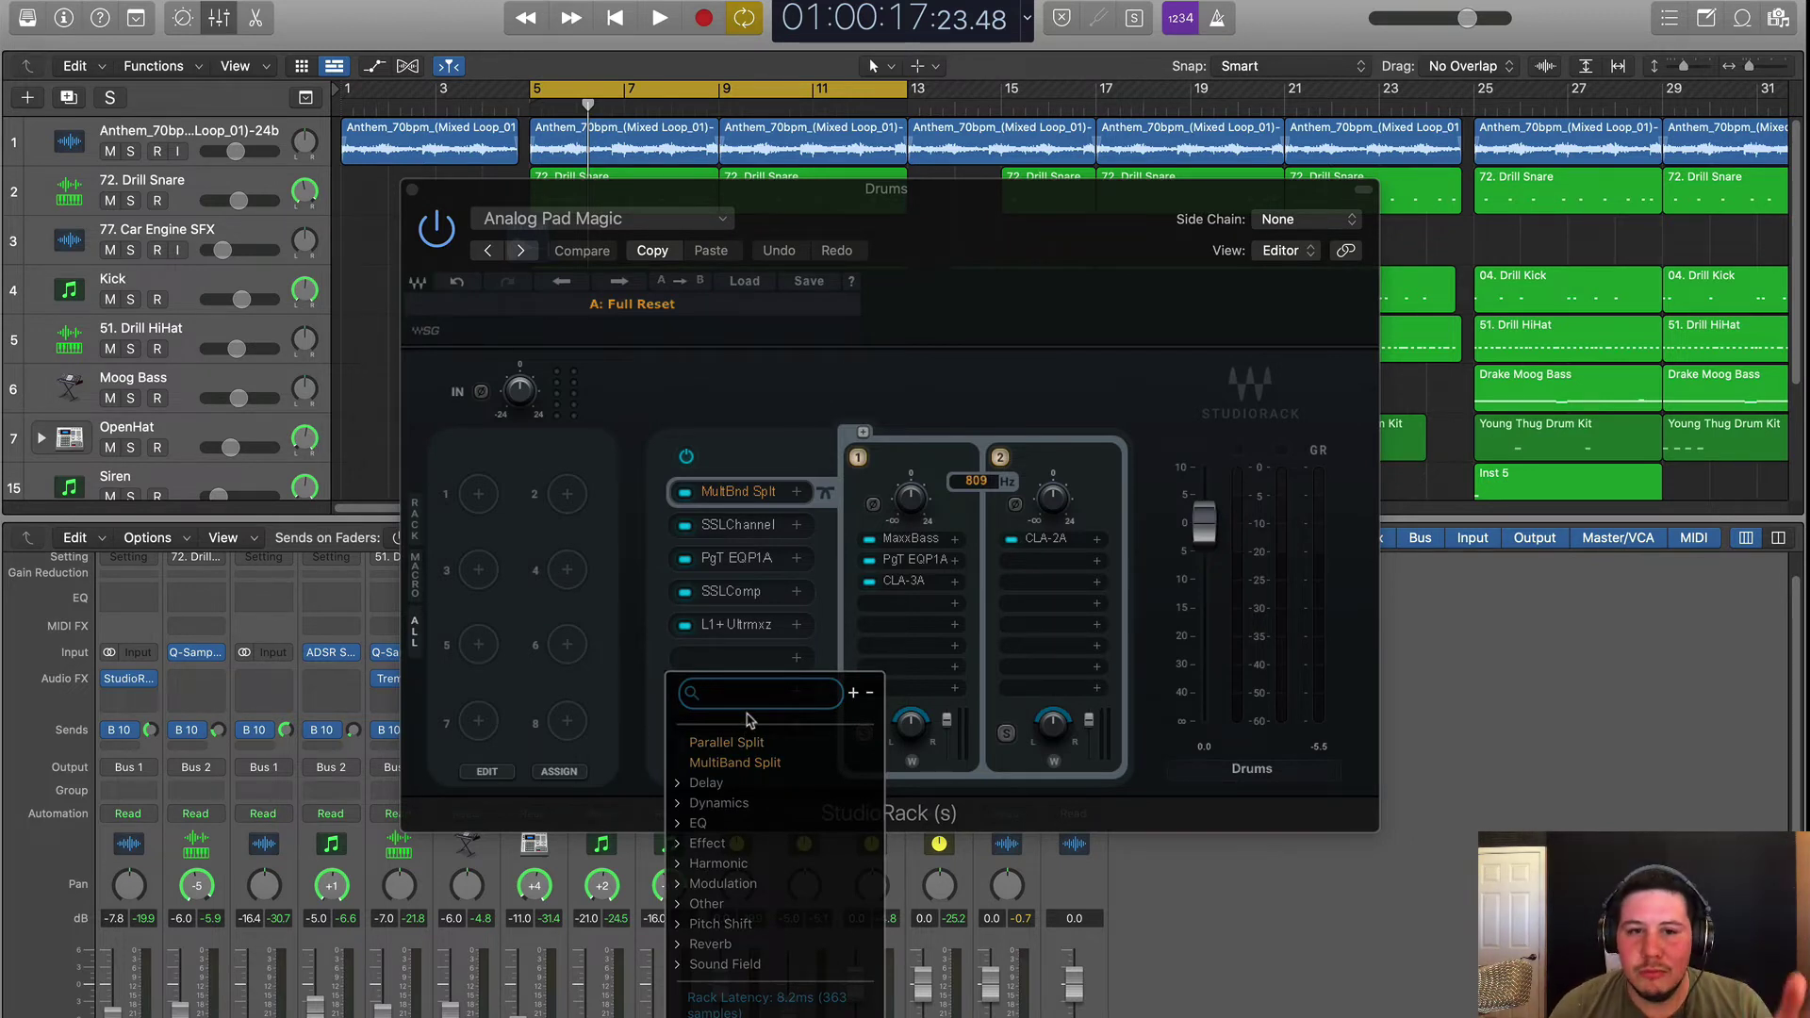
{"action": "type", "text": "SSl"}
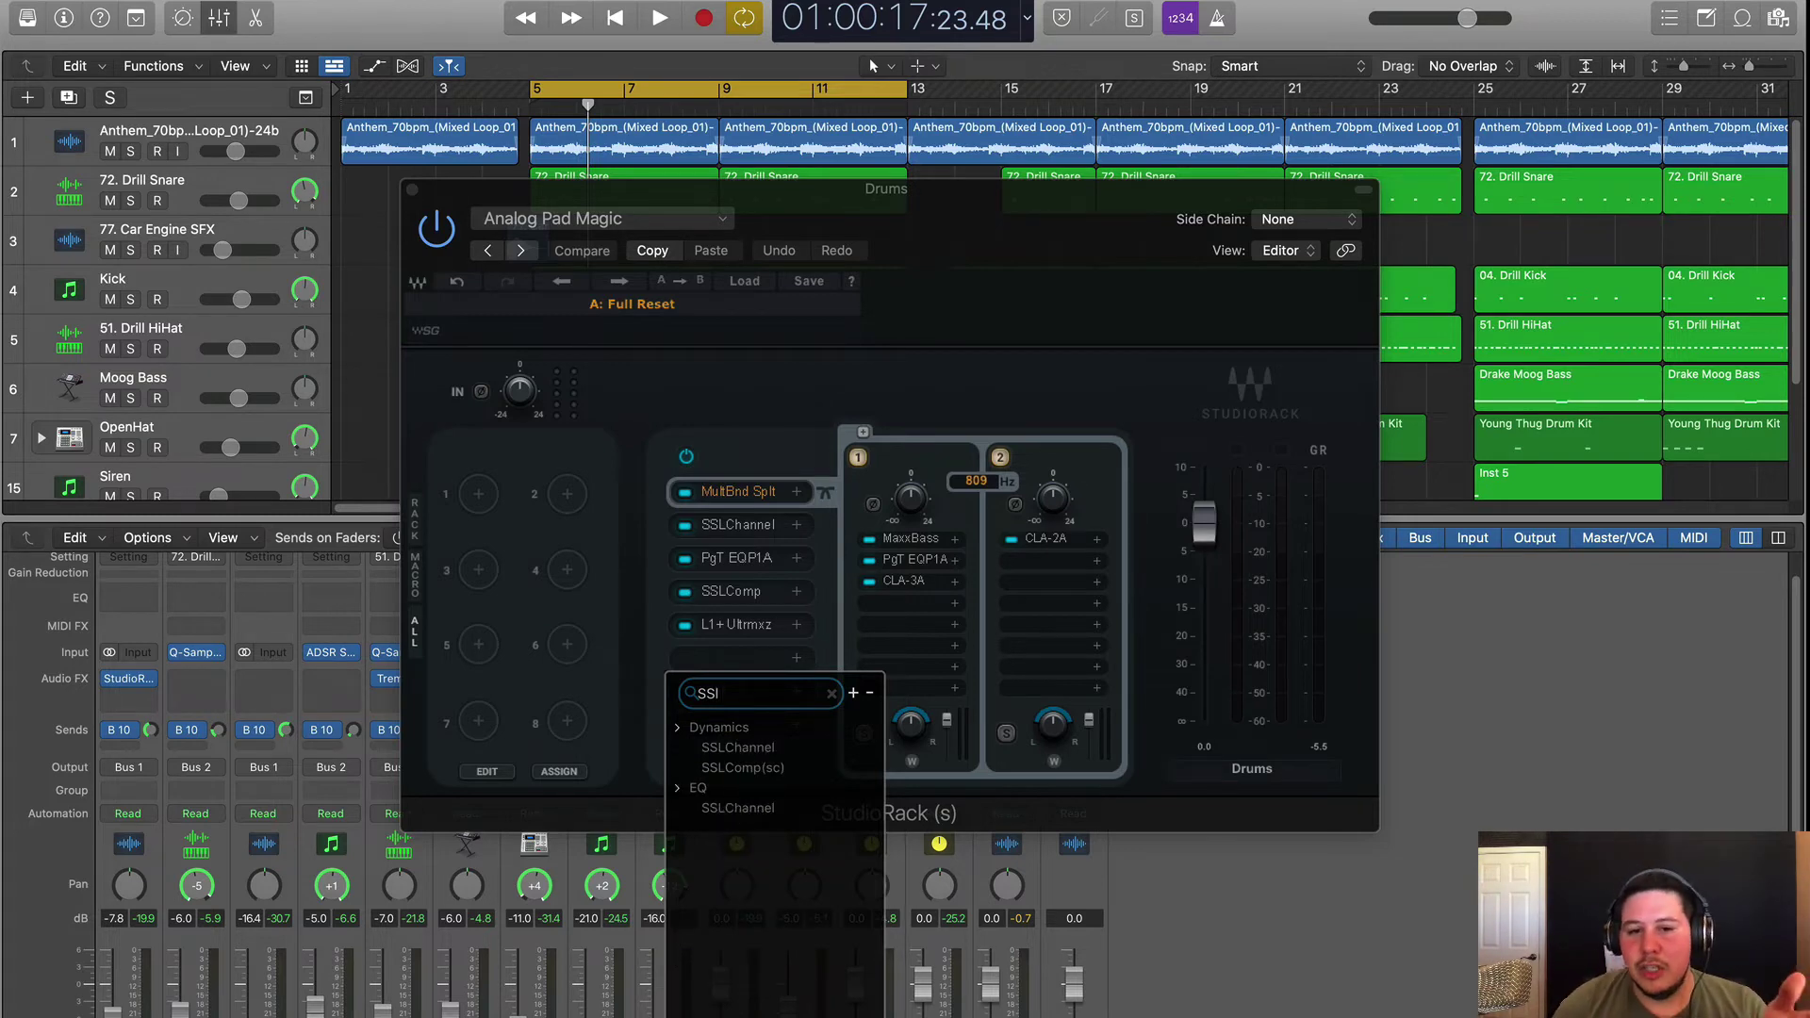
{"action": "left_click", "coordinate": [755, 808]}
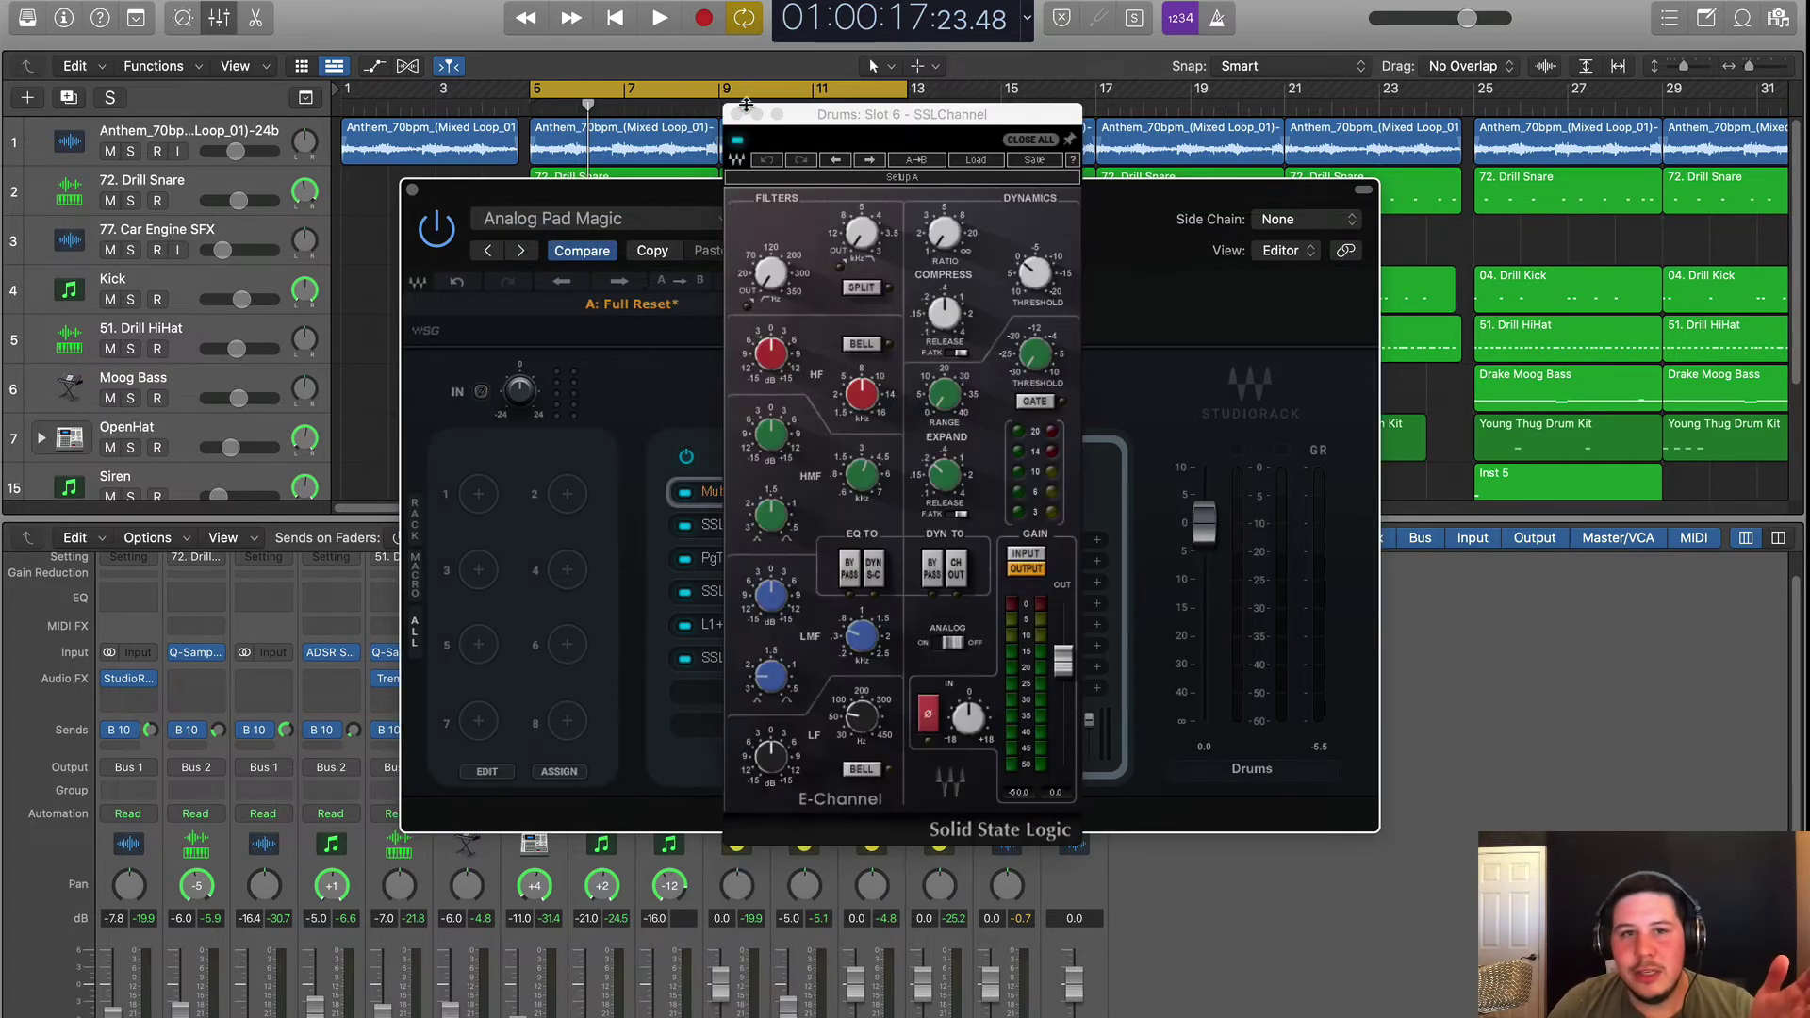
{"action": "left_click", "coordinate": [742, 114]}
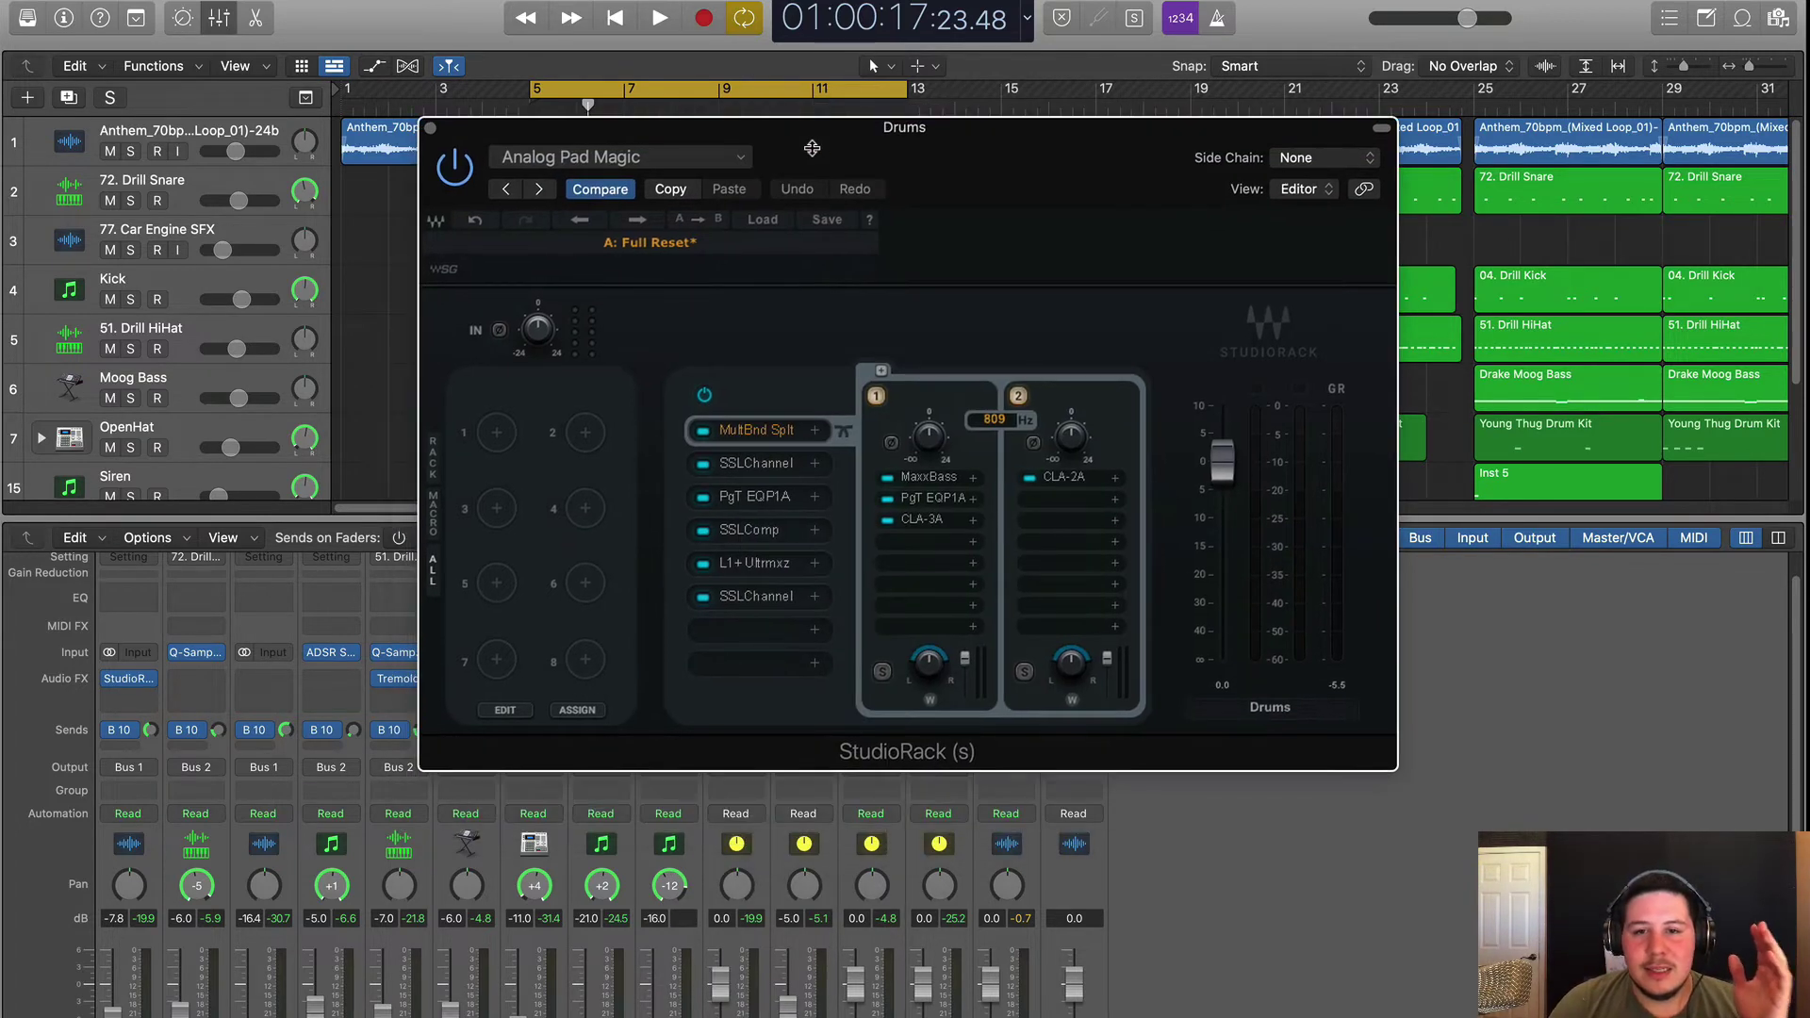
Step: Browse a channel's Audio FX Waves plug-in list and close it without adding anything
{"action": "left_click", "coordinate": [151, 698]}
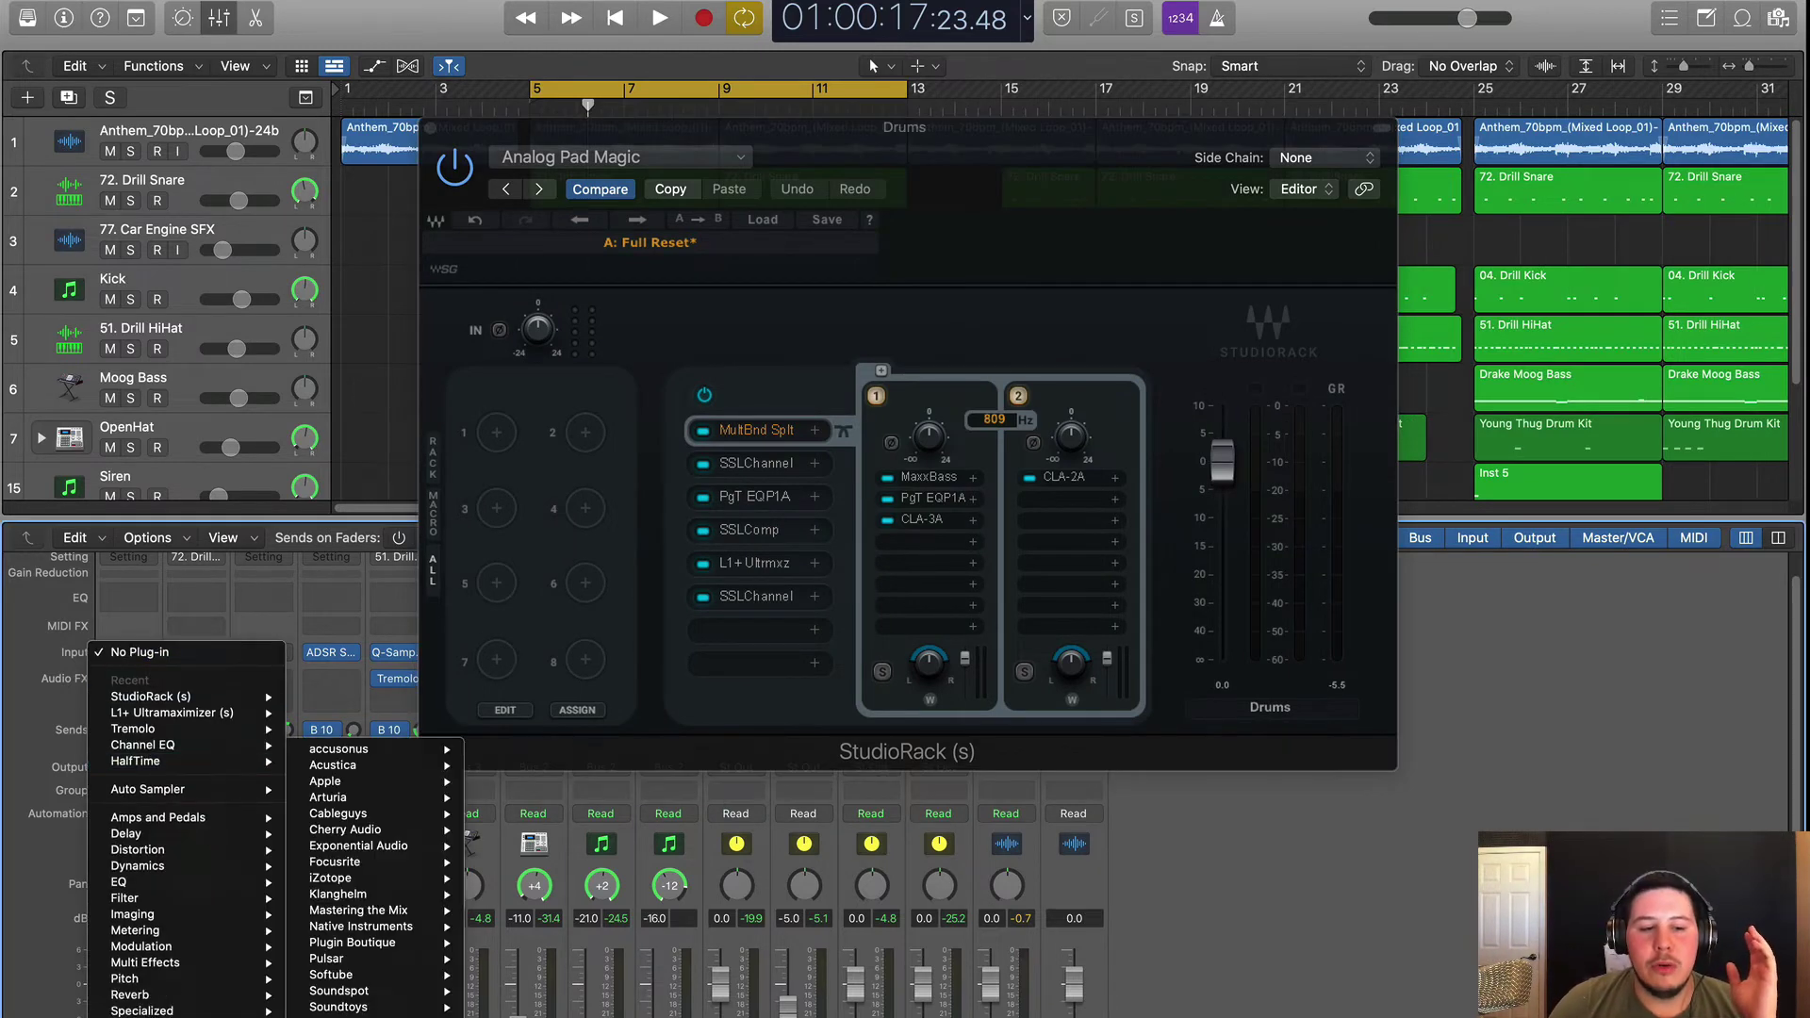
{"action": "mouse_move", "coordinate": [377, 1011]}
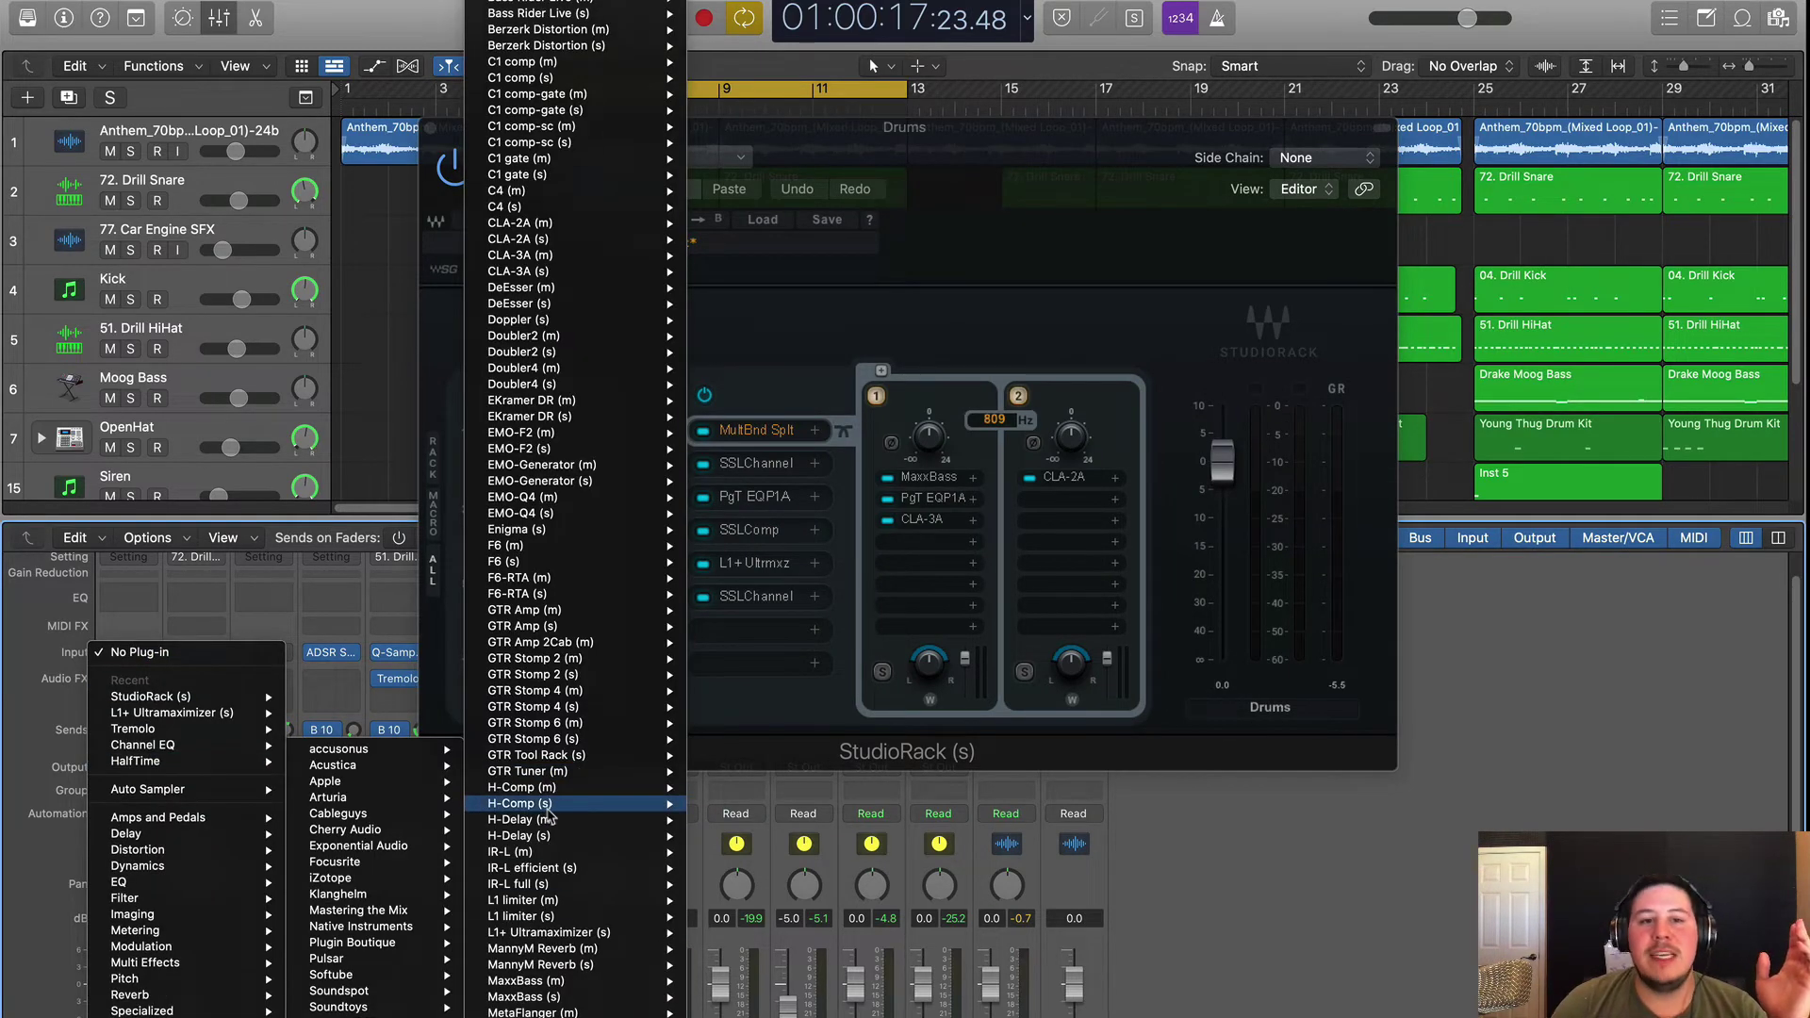
{"action": "scroll", "coordinate": [570, 550], "scroll_direction": "down", "scroll_amount": 2}
{"action": "scroll", "coordinate": [569, 549], "scroll_direction": "down", "scroll_amount": 15}
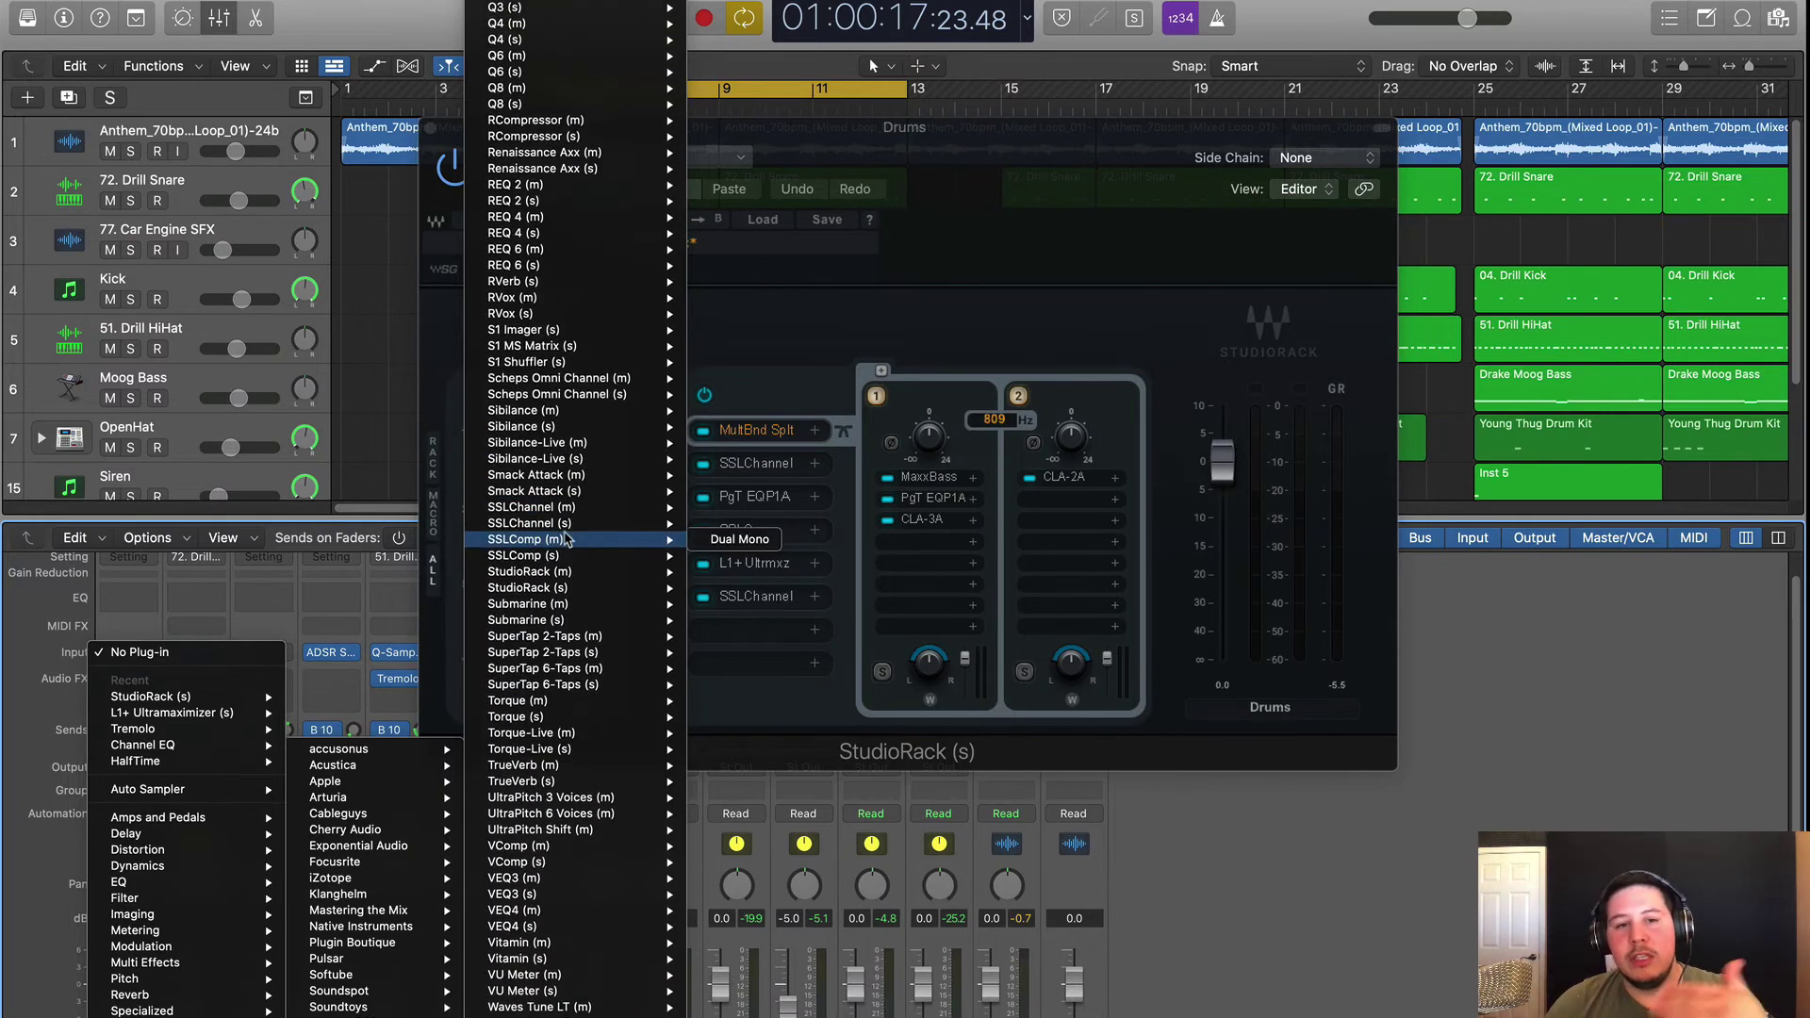
{"action": "scroll", "coordinate": [566, 542], "scroll_direction": "up", "scroll_amount": 20}
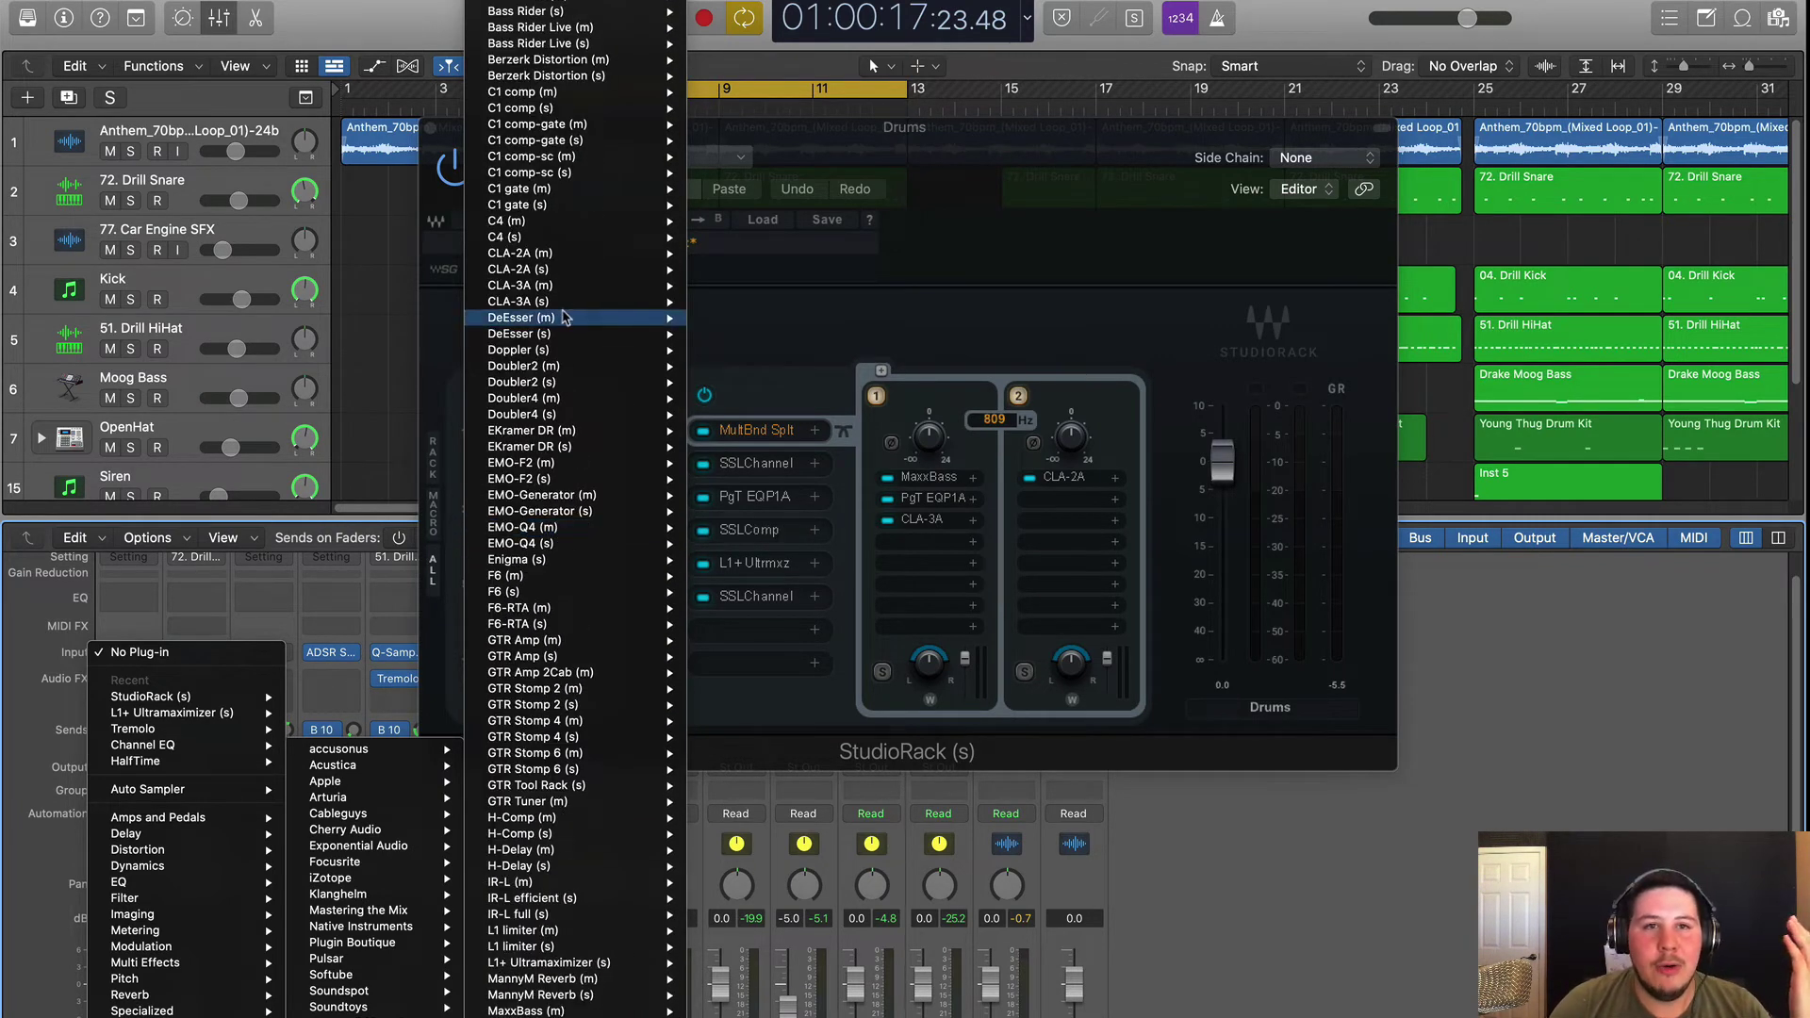
{"action": "left_click", "coordinate": [1171, 257]}
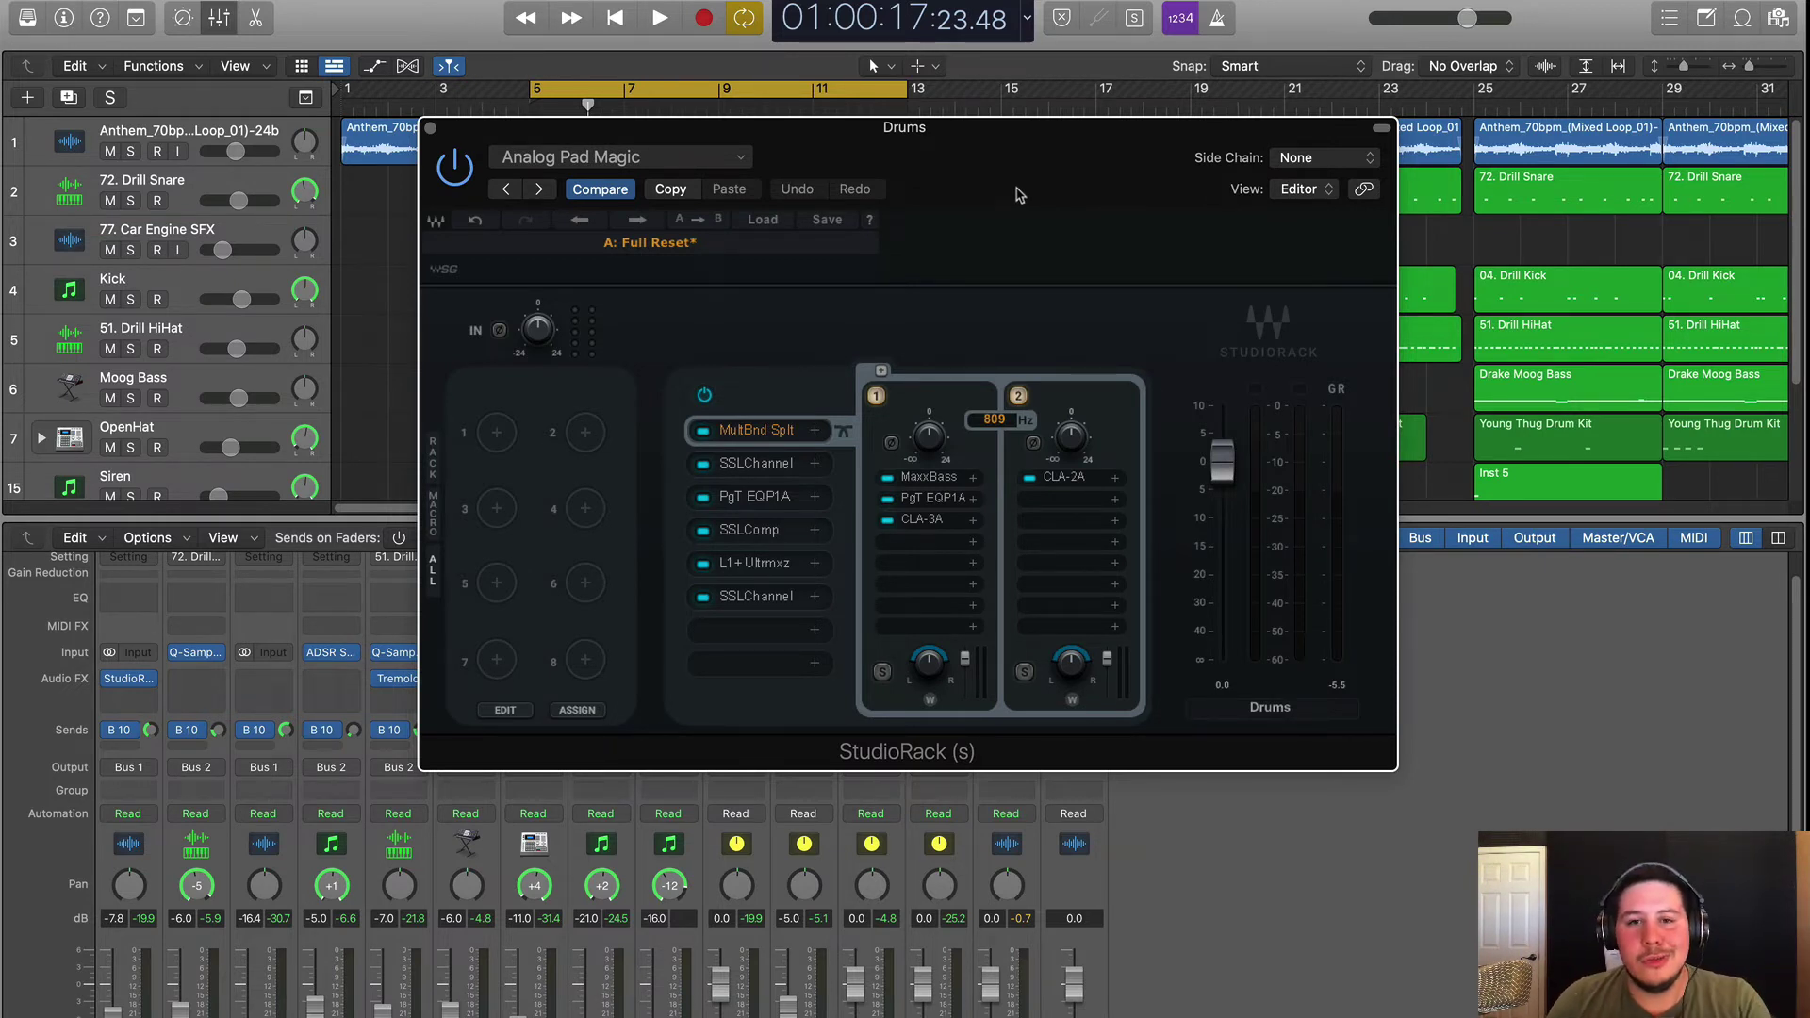
Step: Check the Moog Bass StudioRack chain, then reopen Drums and nudge band 2's W up
{"action": "left_click", "coordinate": [430, 127]}
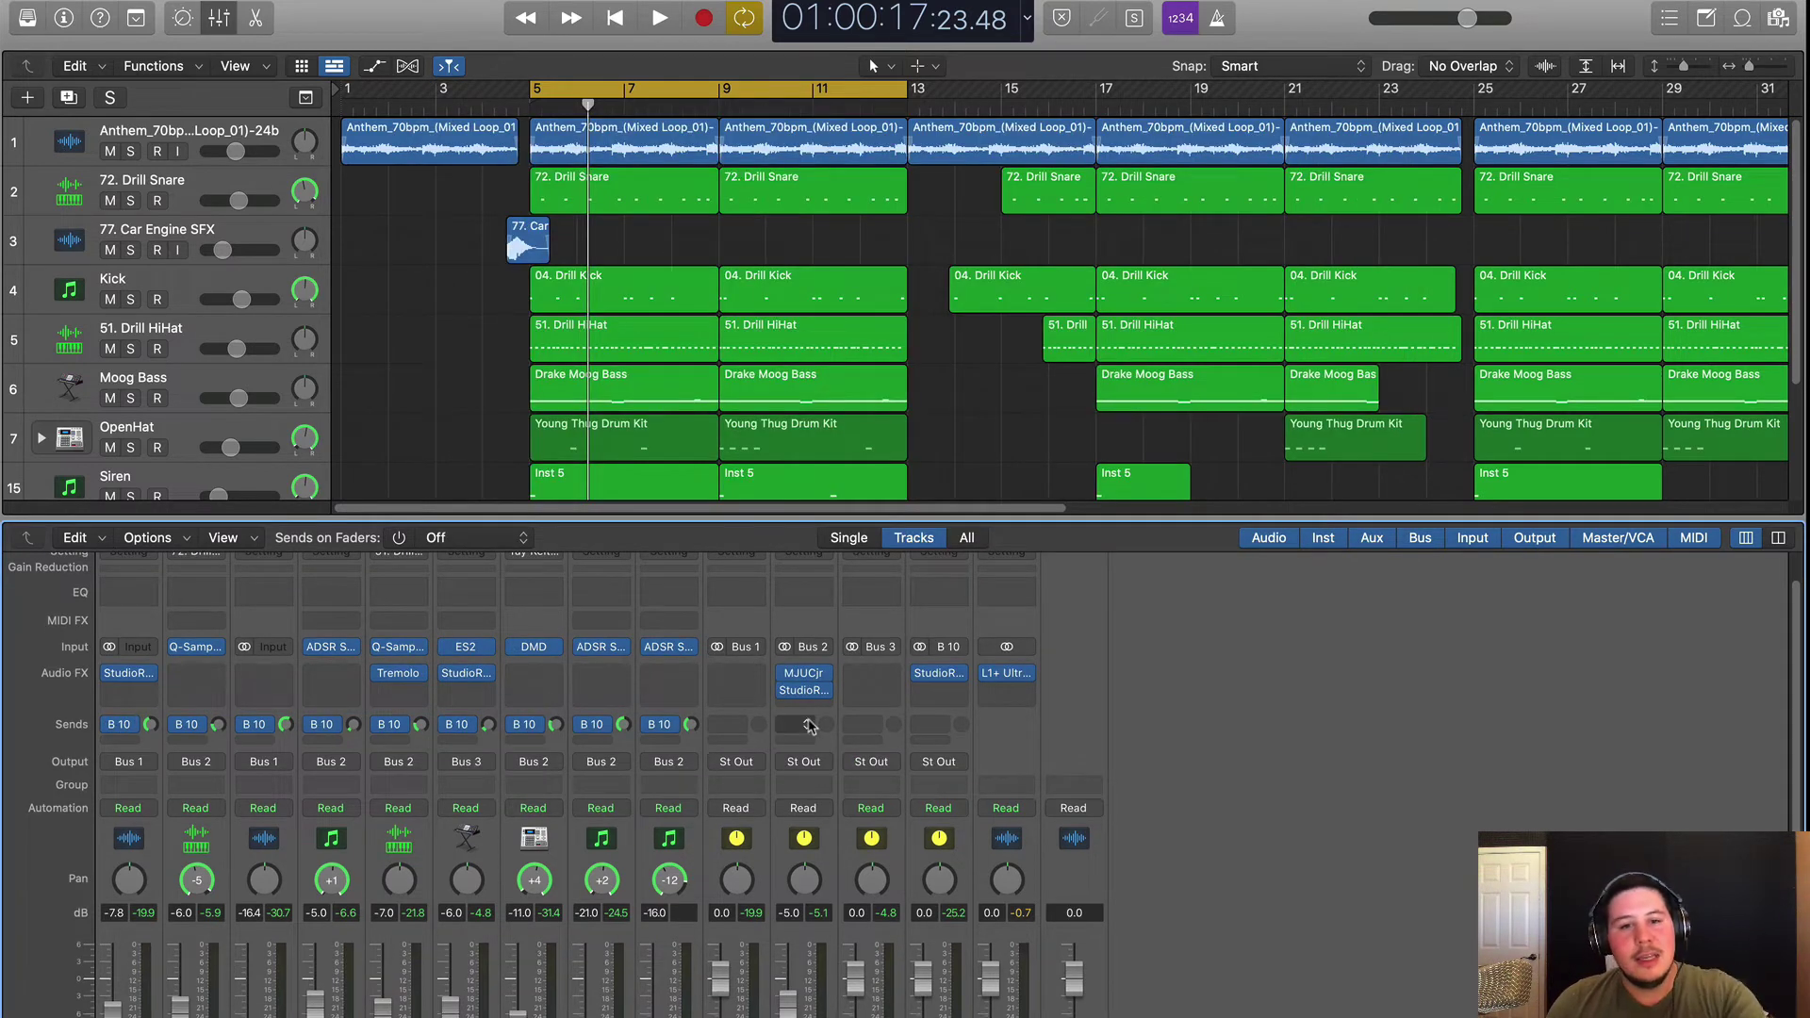
{"action": "mouse_move", "coordinate": [130, 675]}
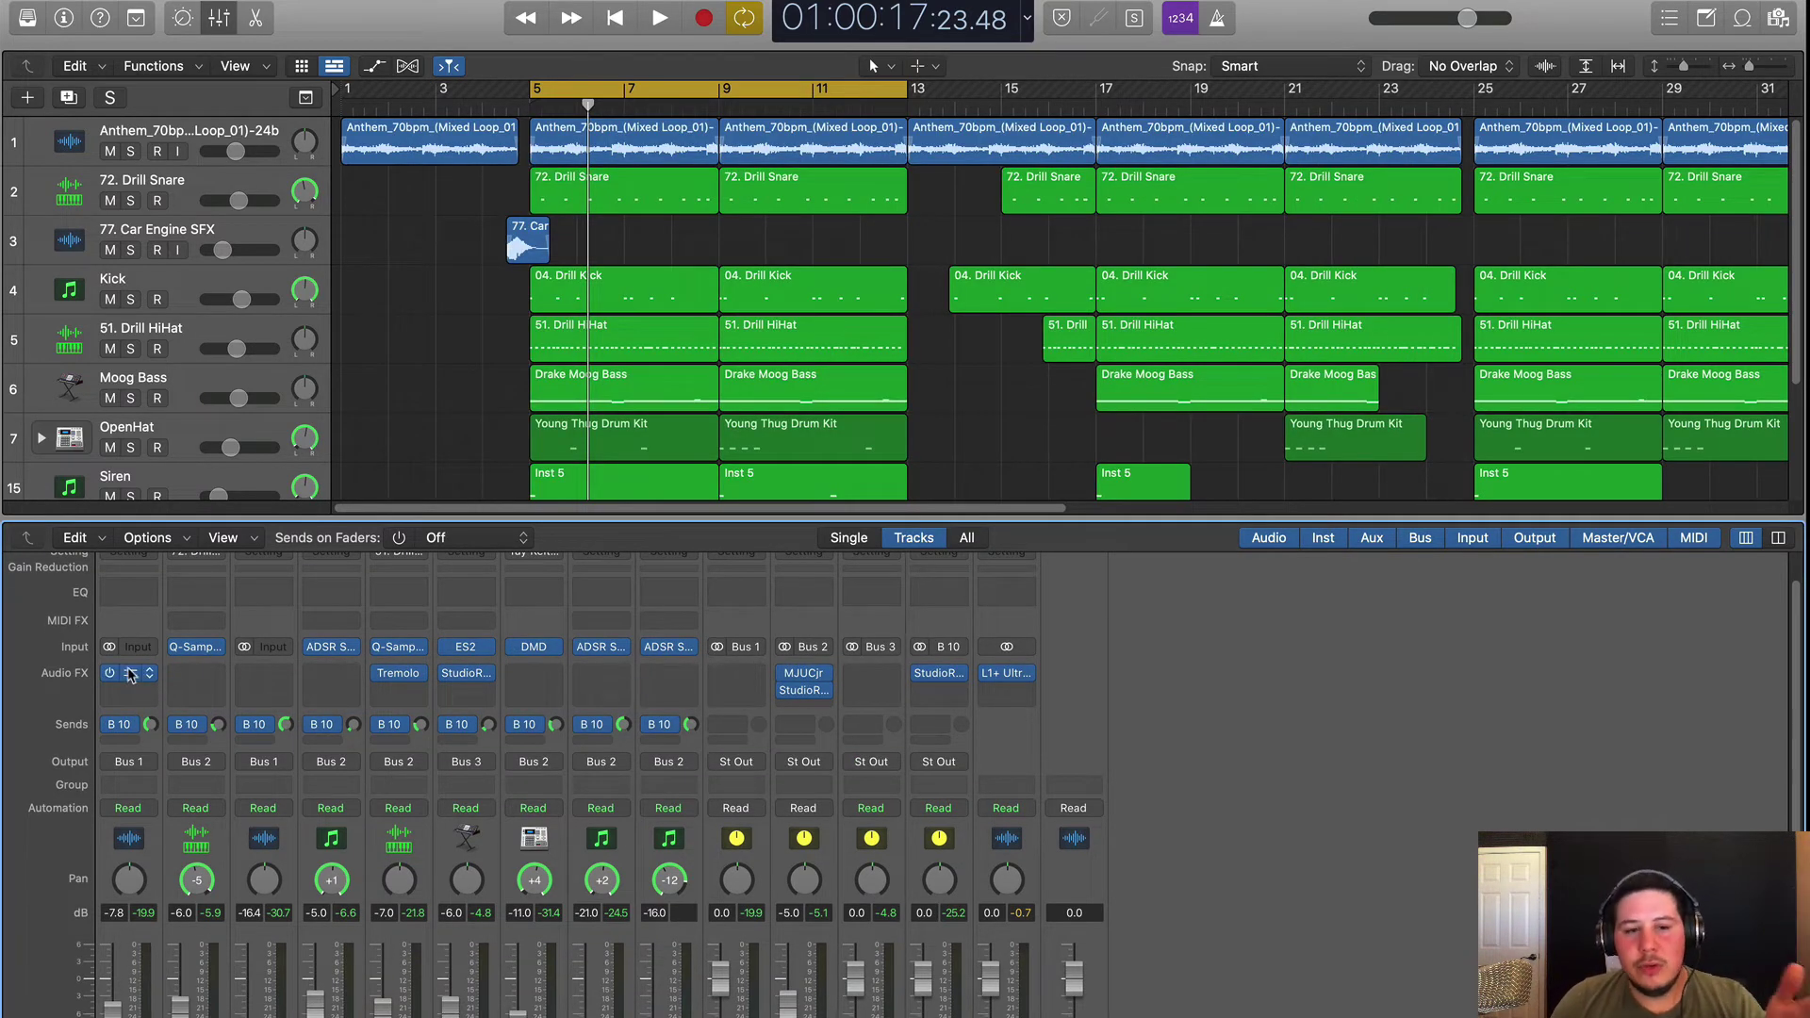
{"action": "left_click", "coordinate": [464, 675]}
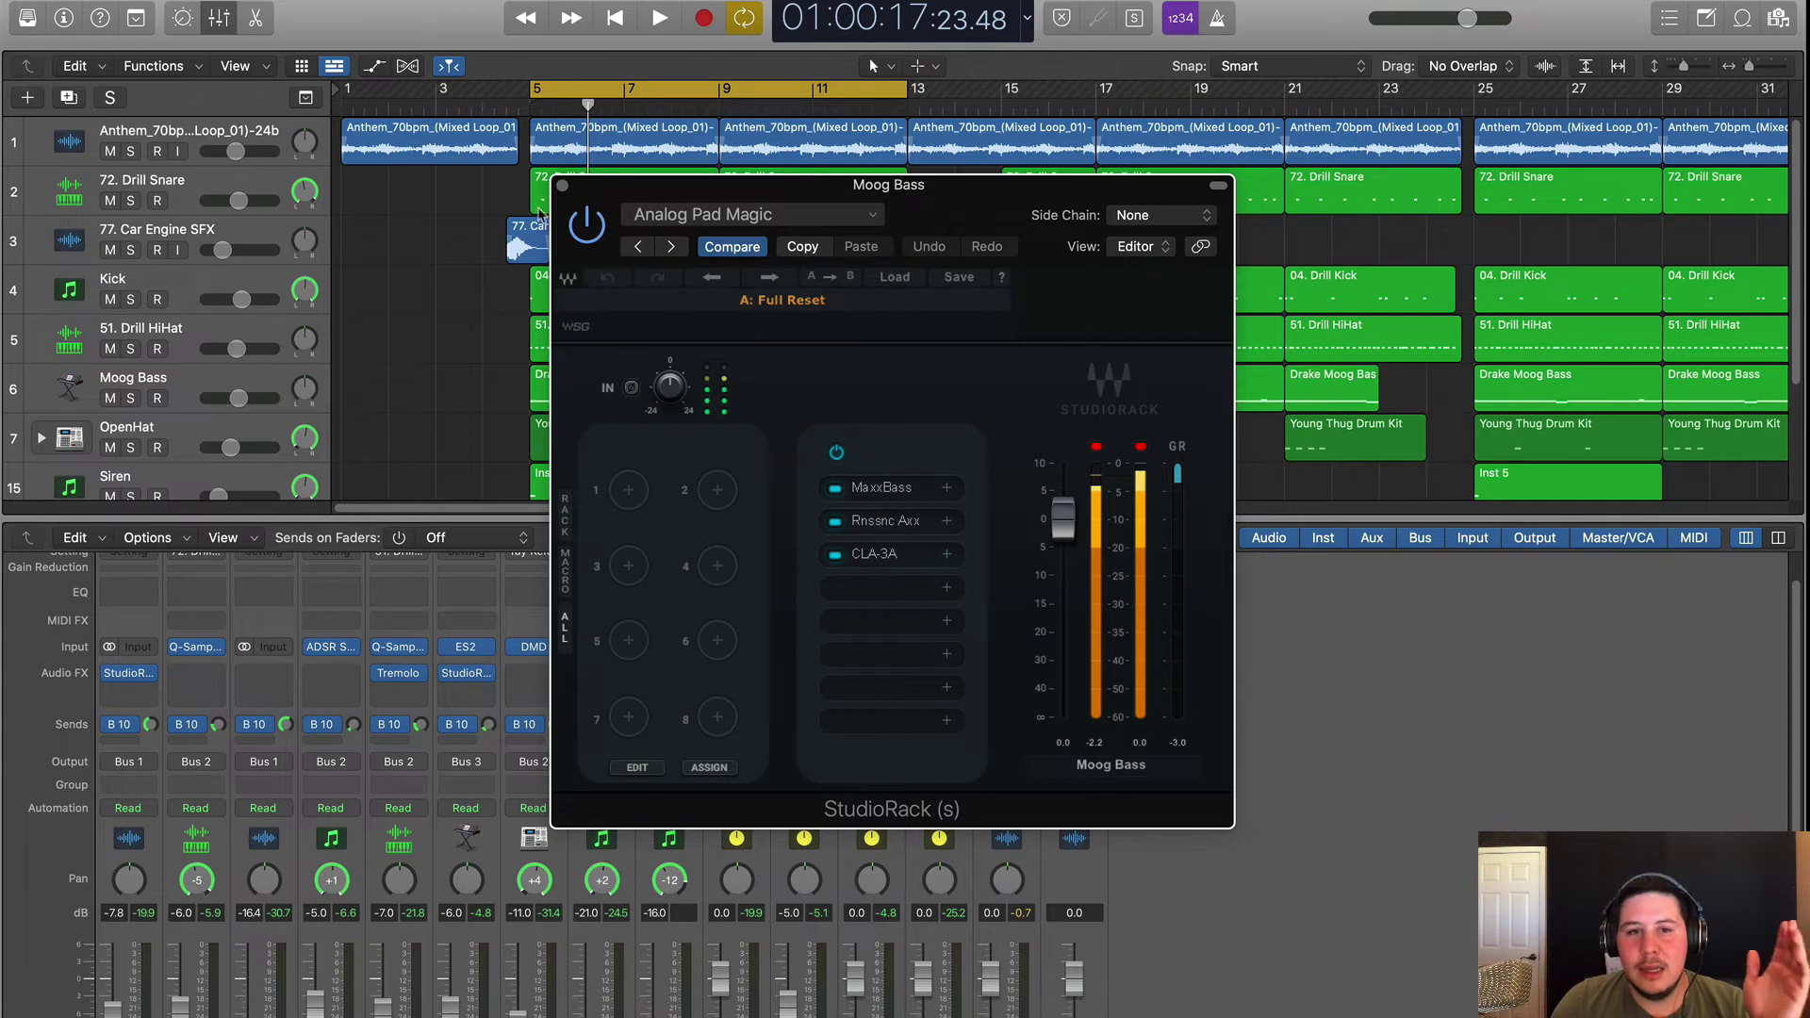
{"action": "left_click", "coordinate": [564, 186]}
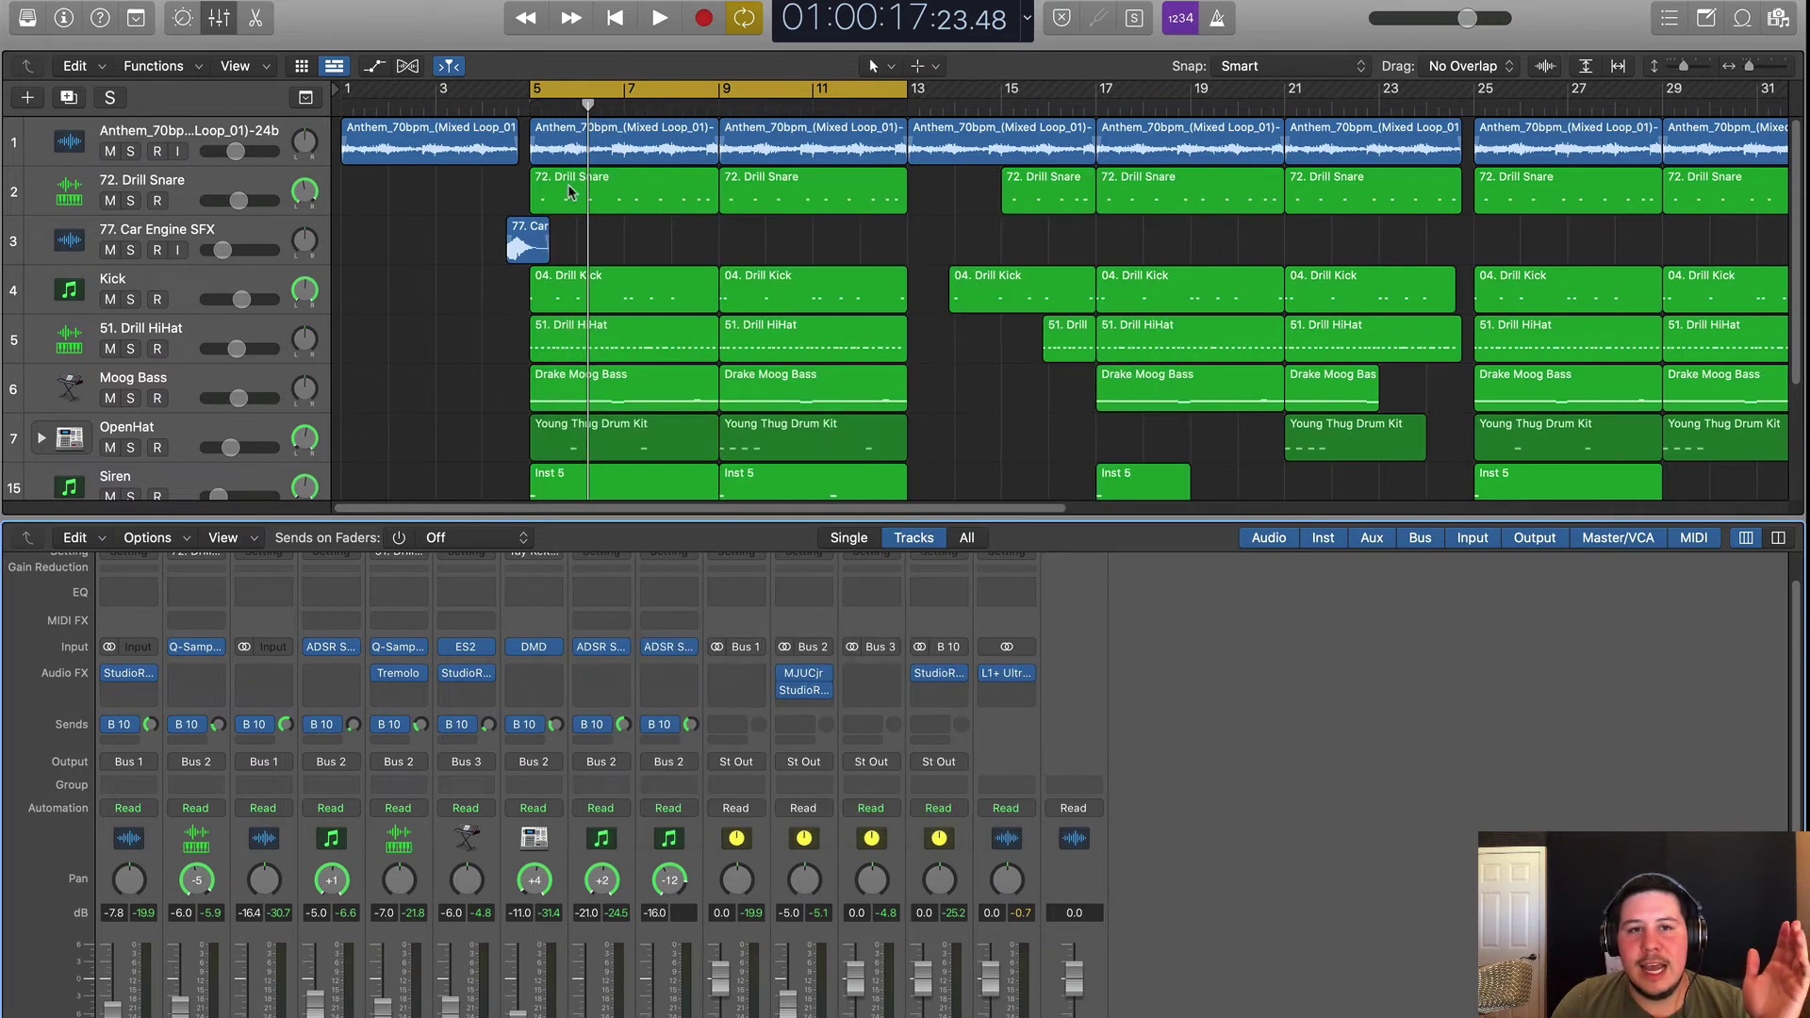
{"action": "left_click", "coordinate": [811, 698]}
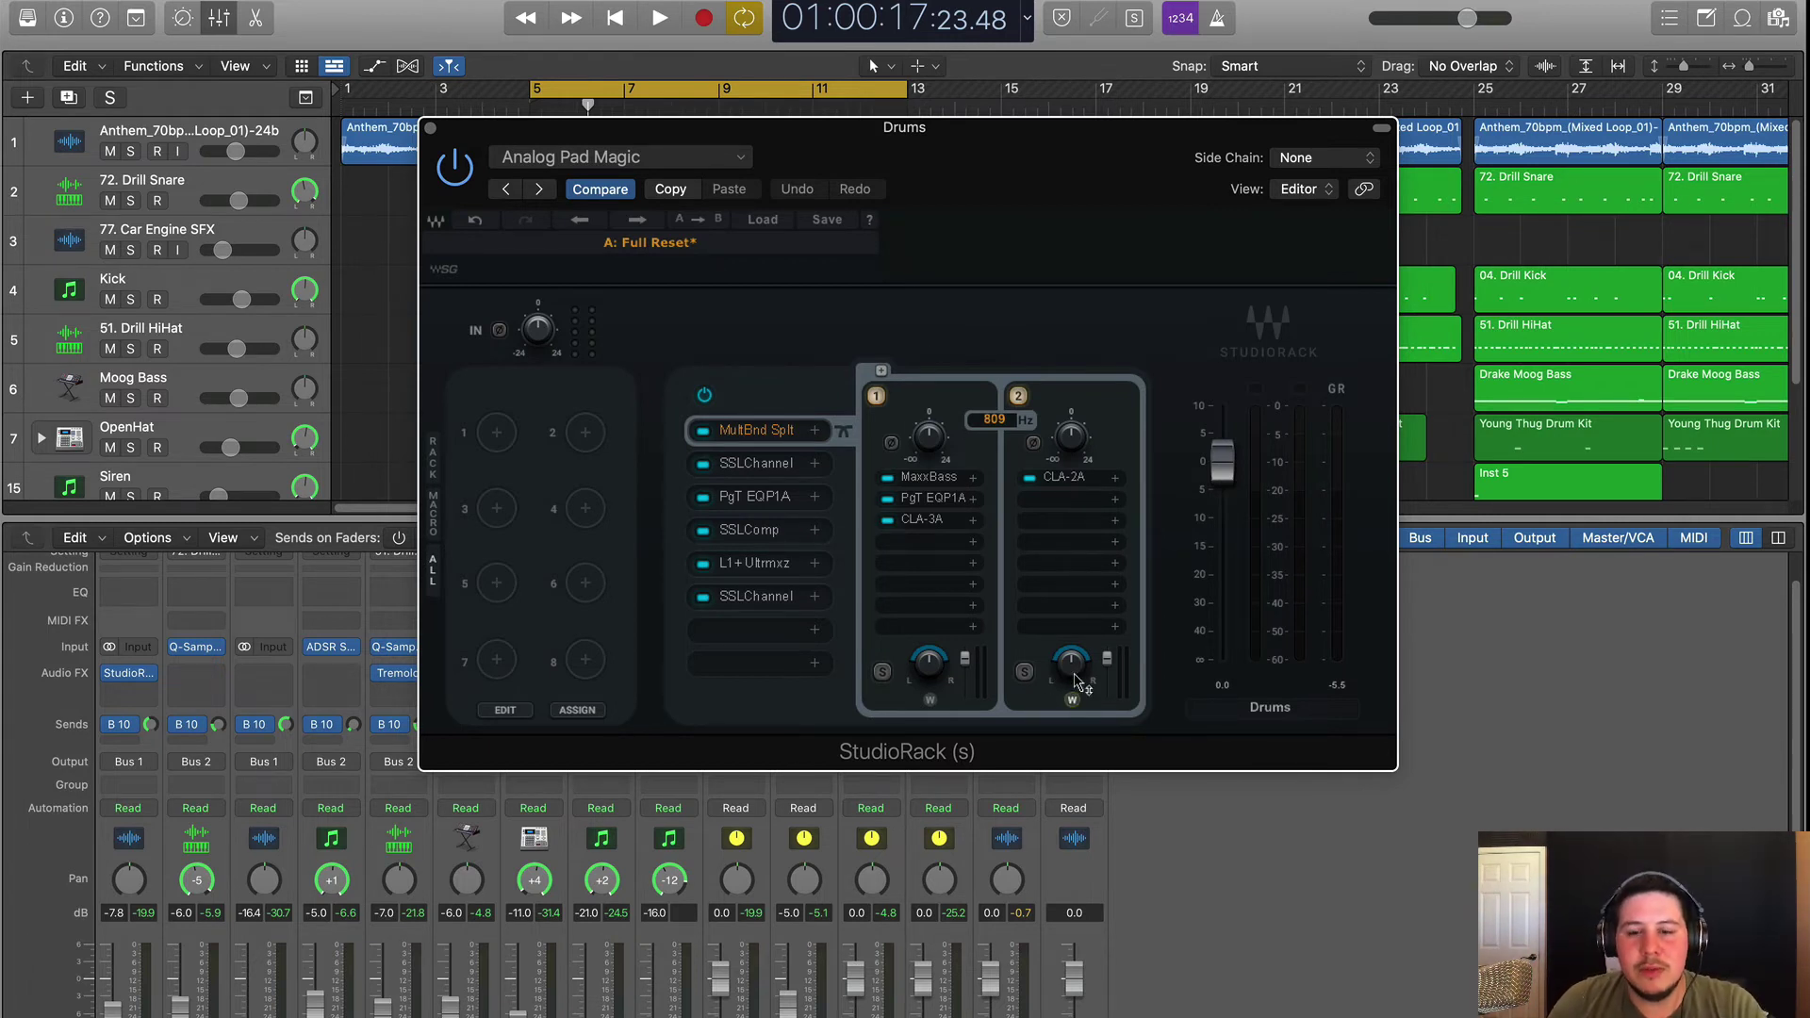
{"action": "left_click_drag", "start_coordinate": [1072, 700], "coordinate": [1072, 692]}
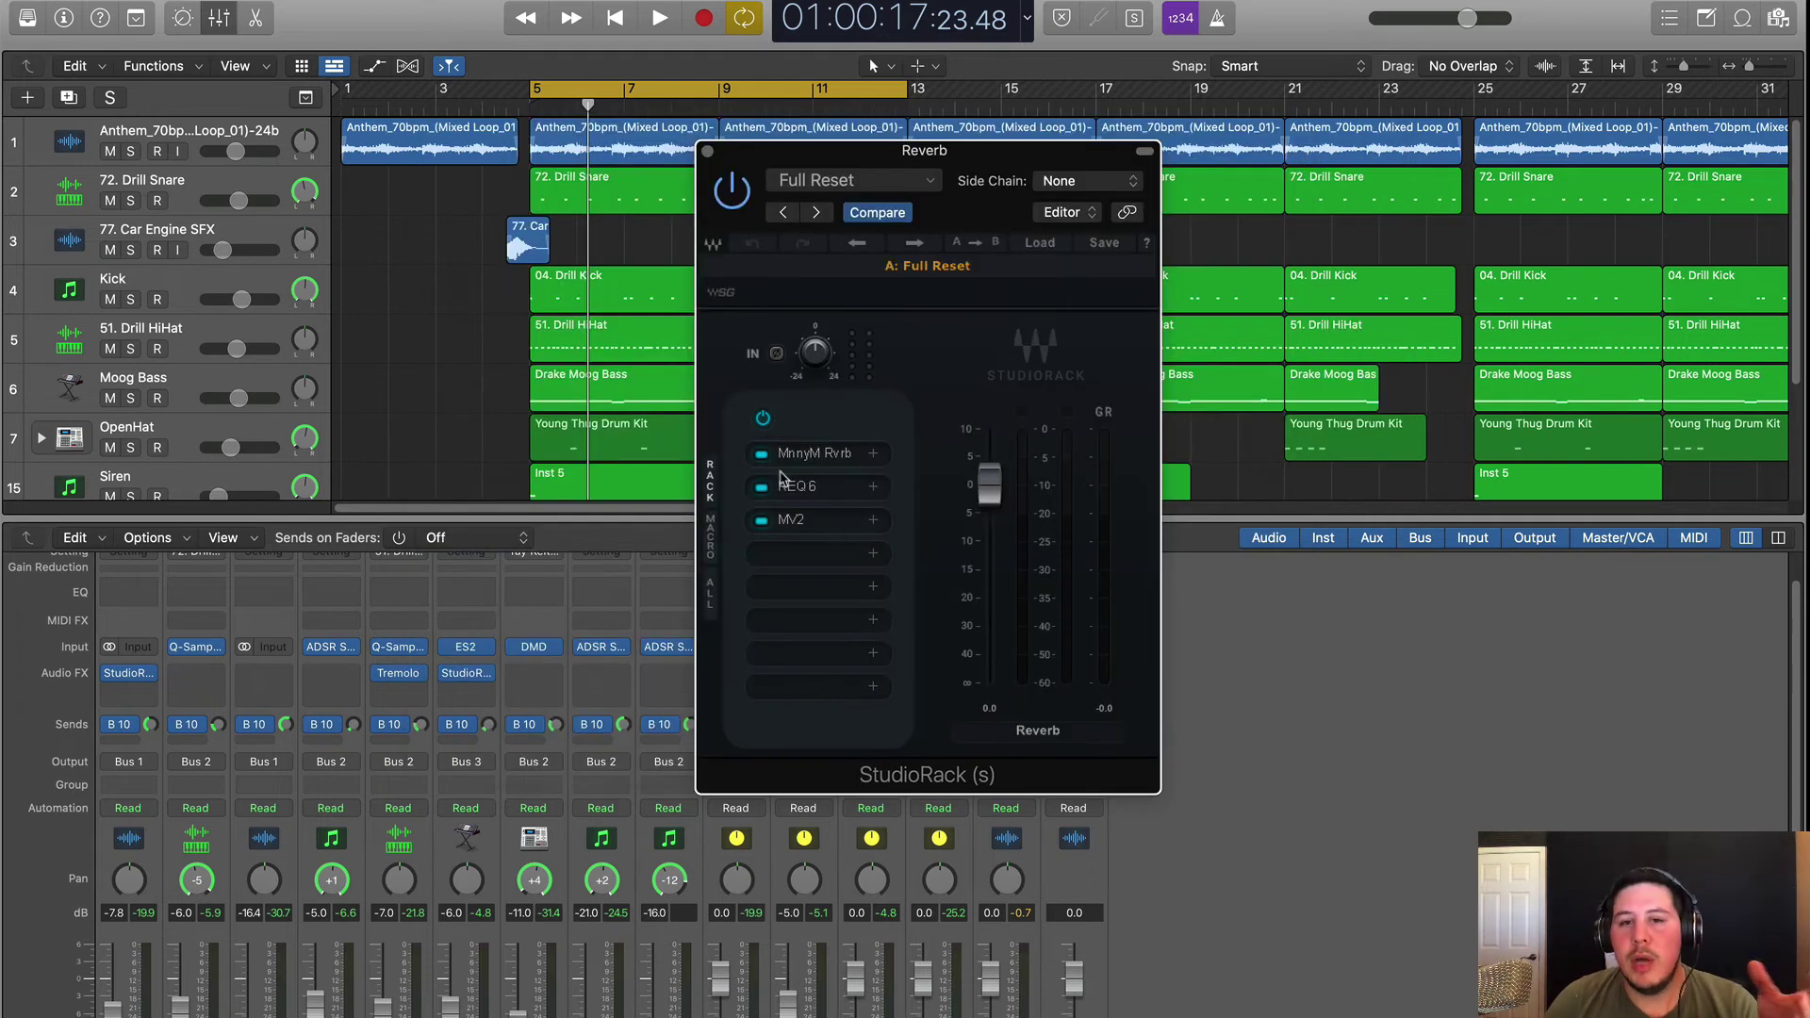
Step: Open and close the Reverb bus's MannyM Reverb, REQ 6 and MV2 plug-in windows
{"action": "left_click", "coordinate": [816, 454]}
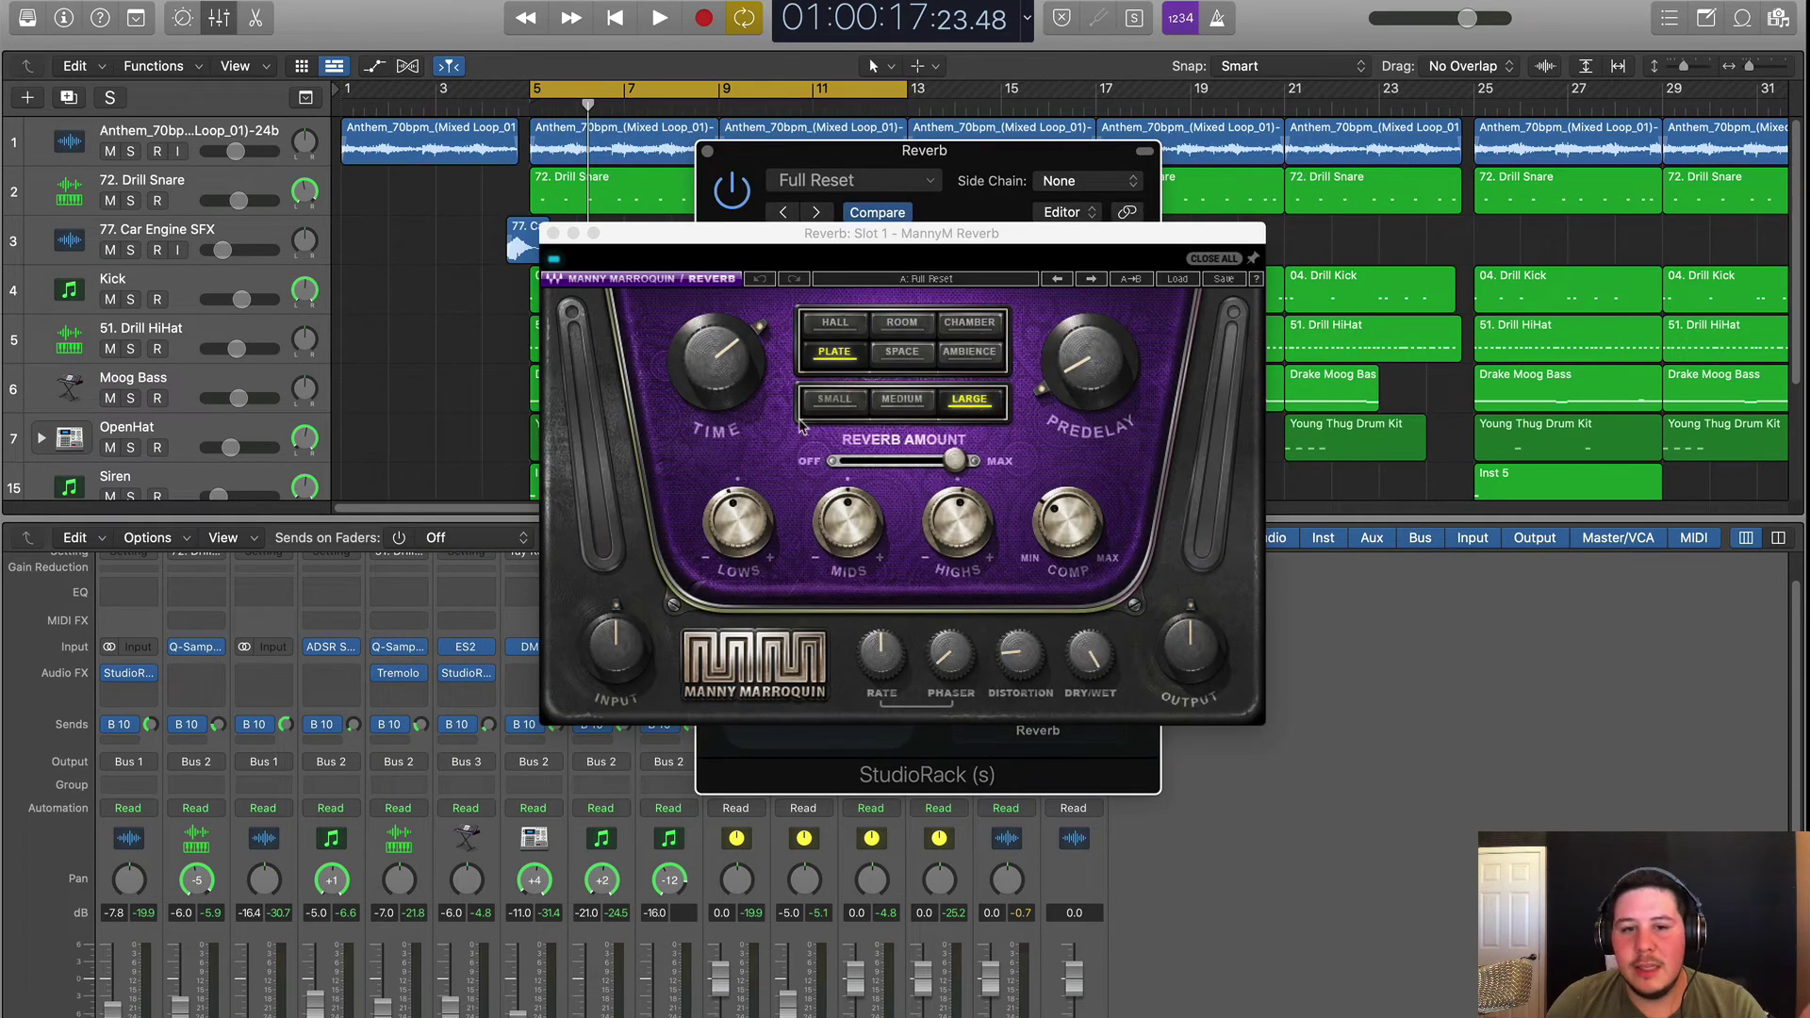
{"action": "left_click", "coordinate": [555, 233]}
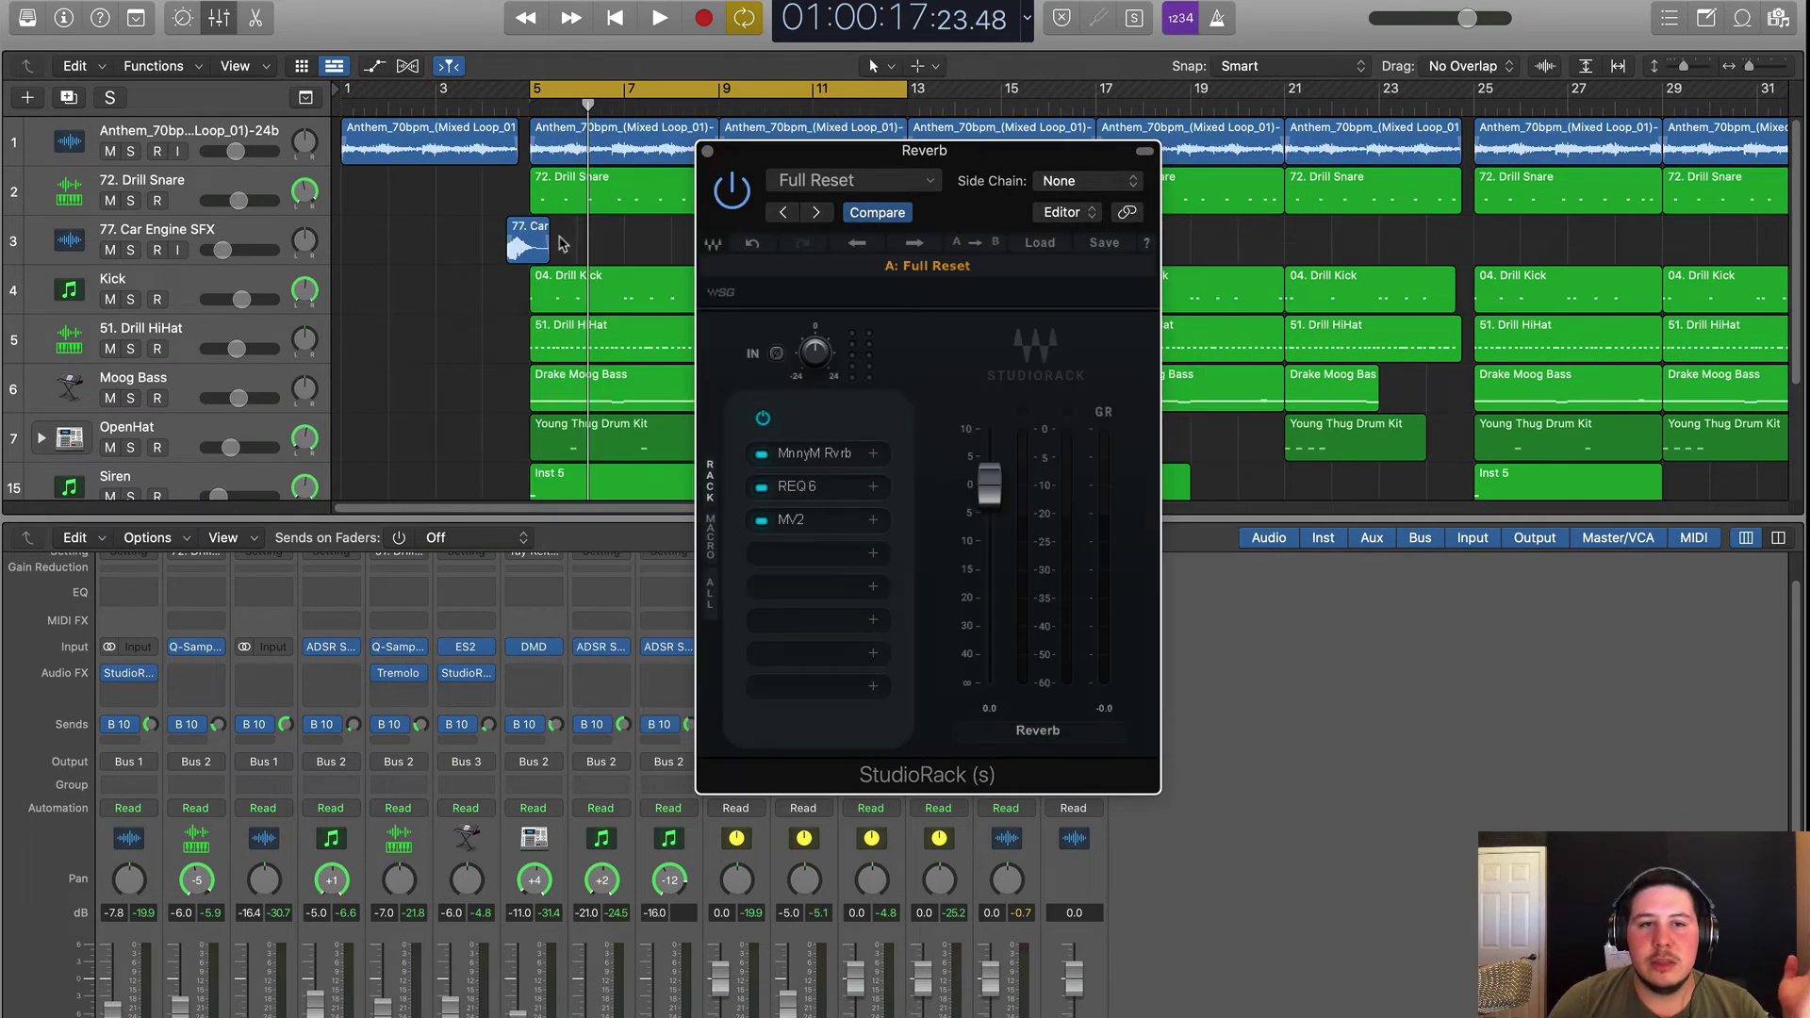
{"action": "left_click", "coordinate": [808, 491]}
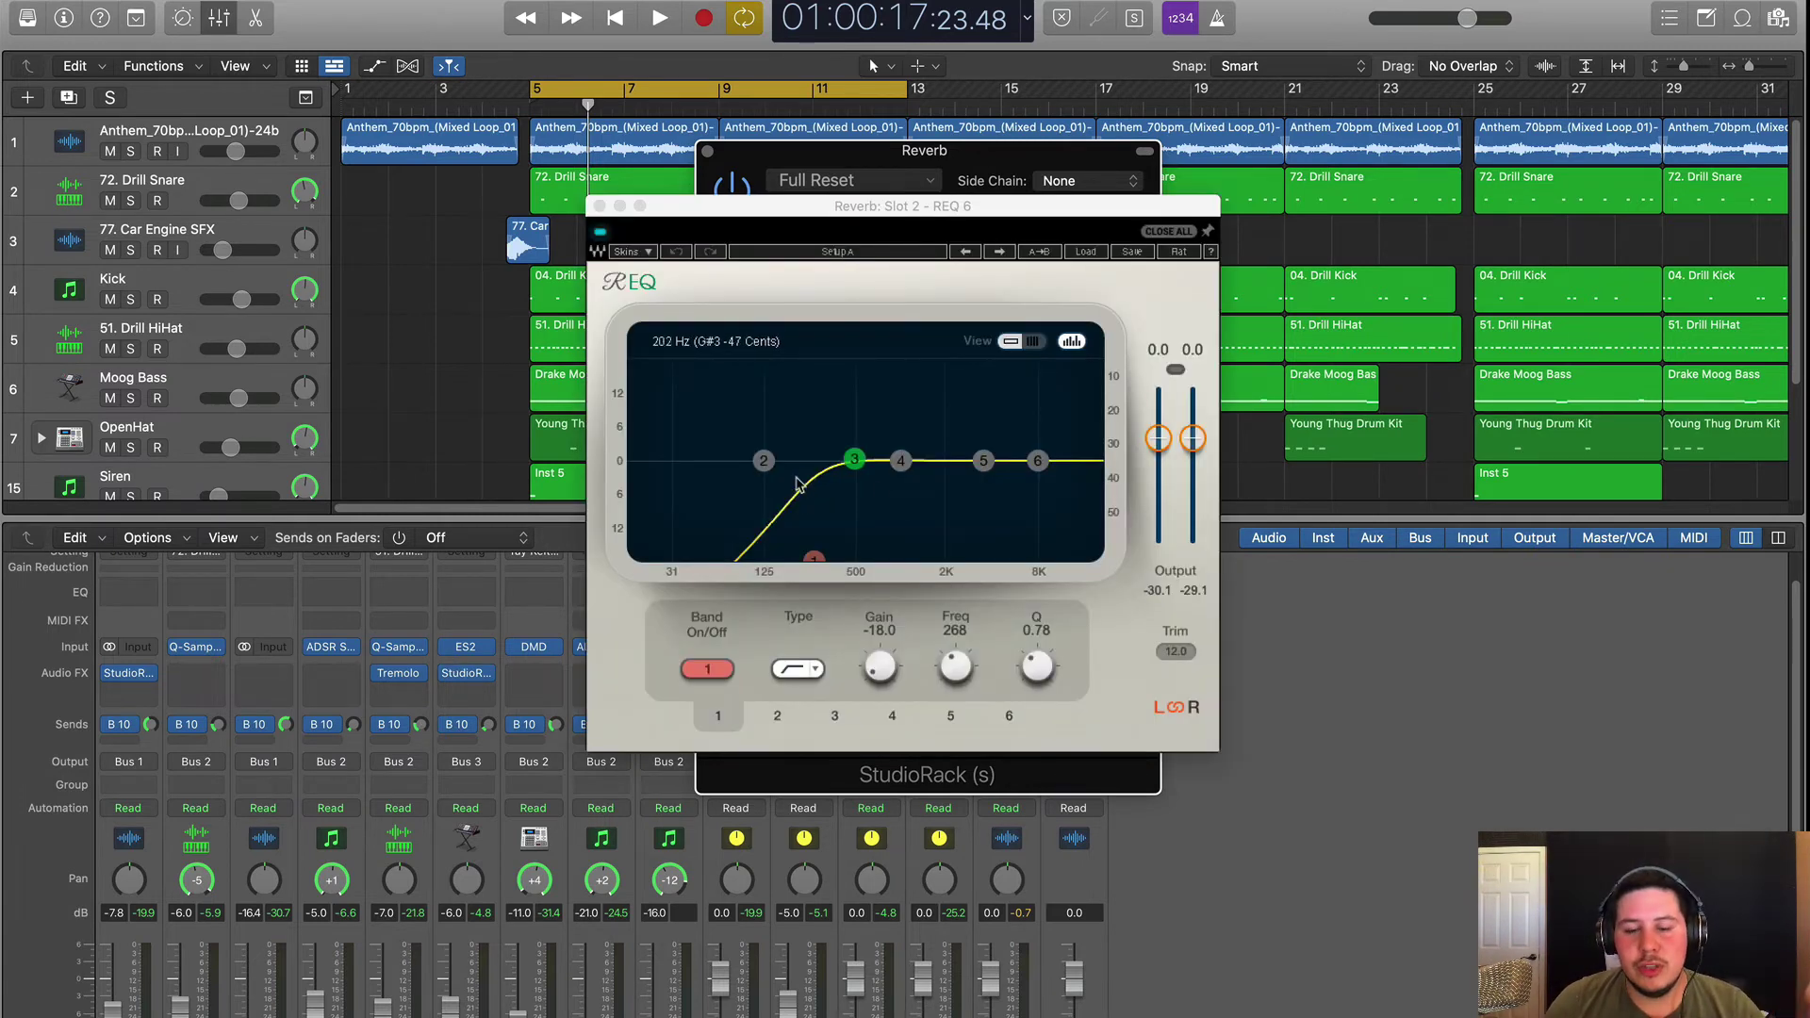
{"action": "left_click_drag", "start_coordinate": [960, 213], "coordinate": [653, 184]}
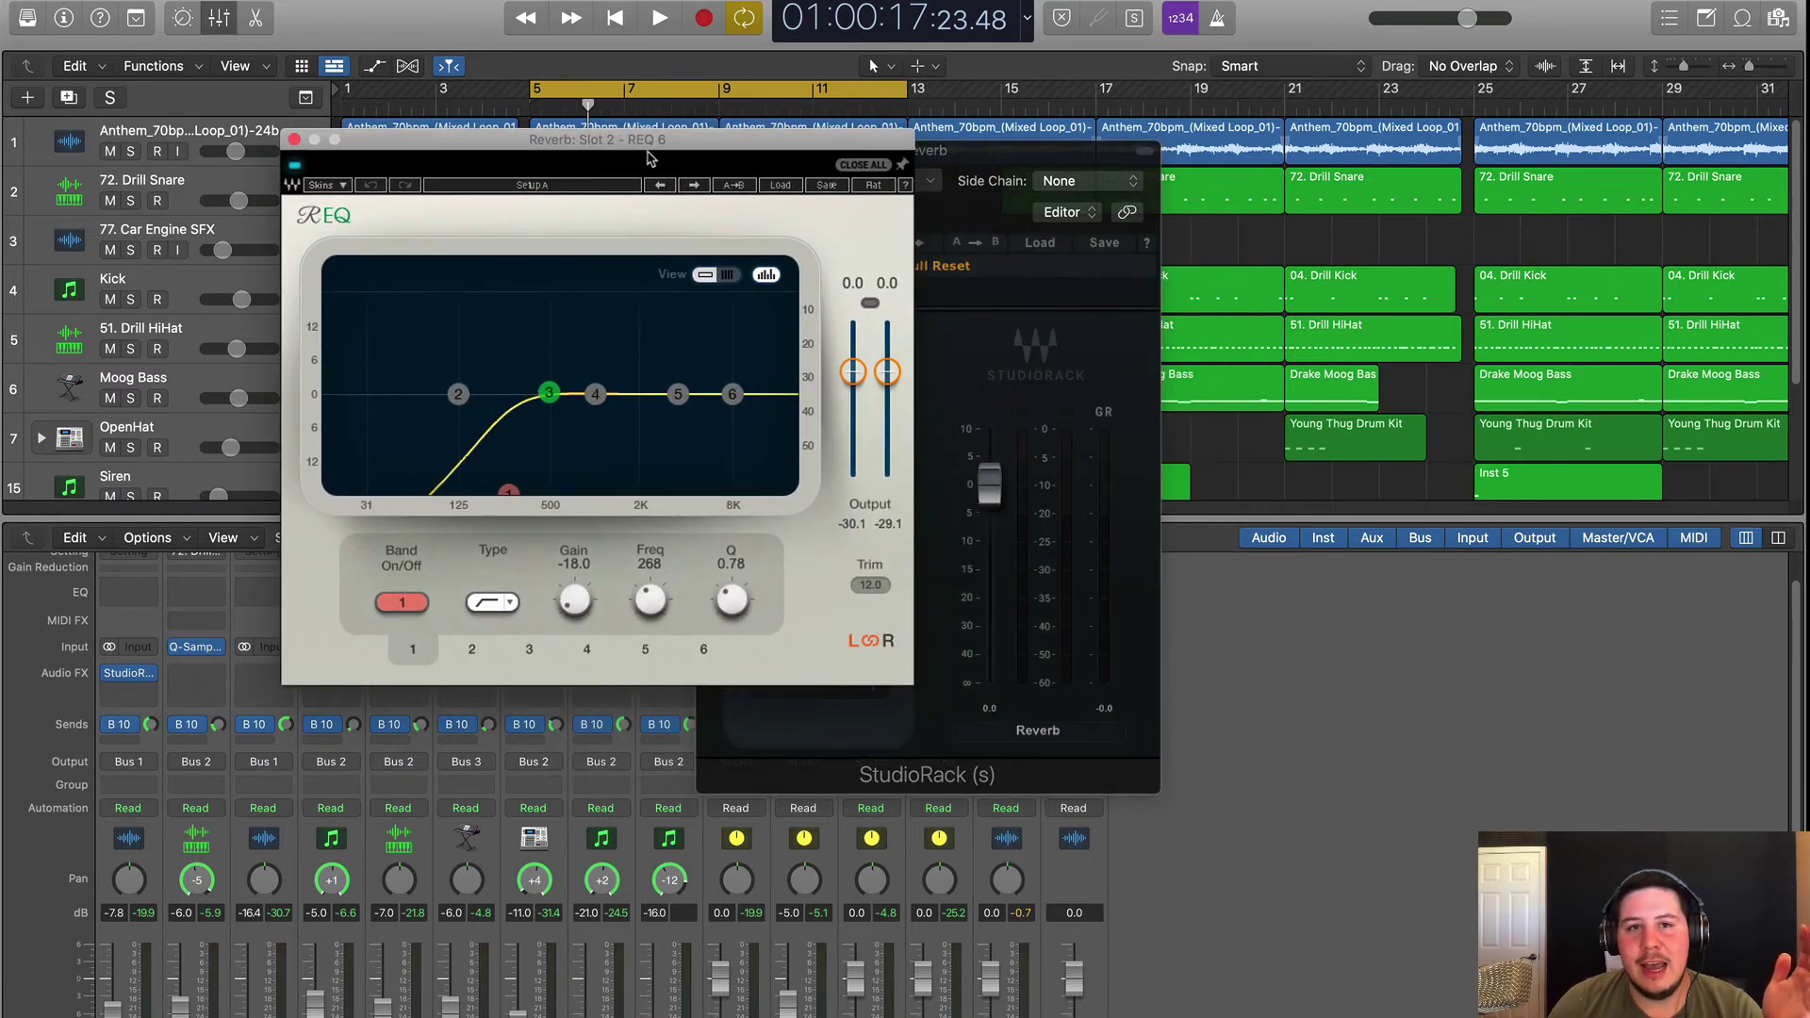
{"action": "left_click", "coordinate": [294, 177]}
{"action": "left_click", "coordinate": [808, 528]}
{"action": "left_click", "coordinate": [735, 285]}
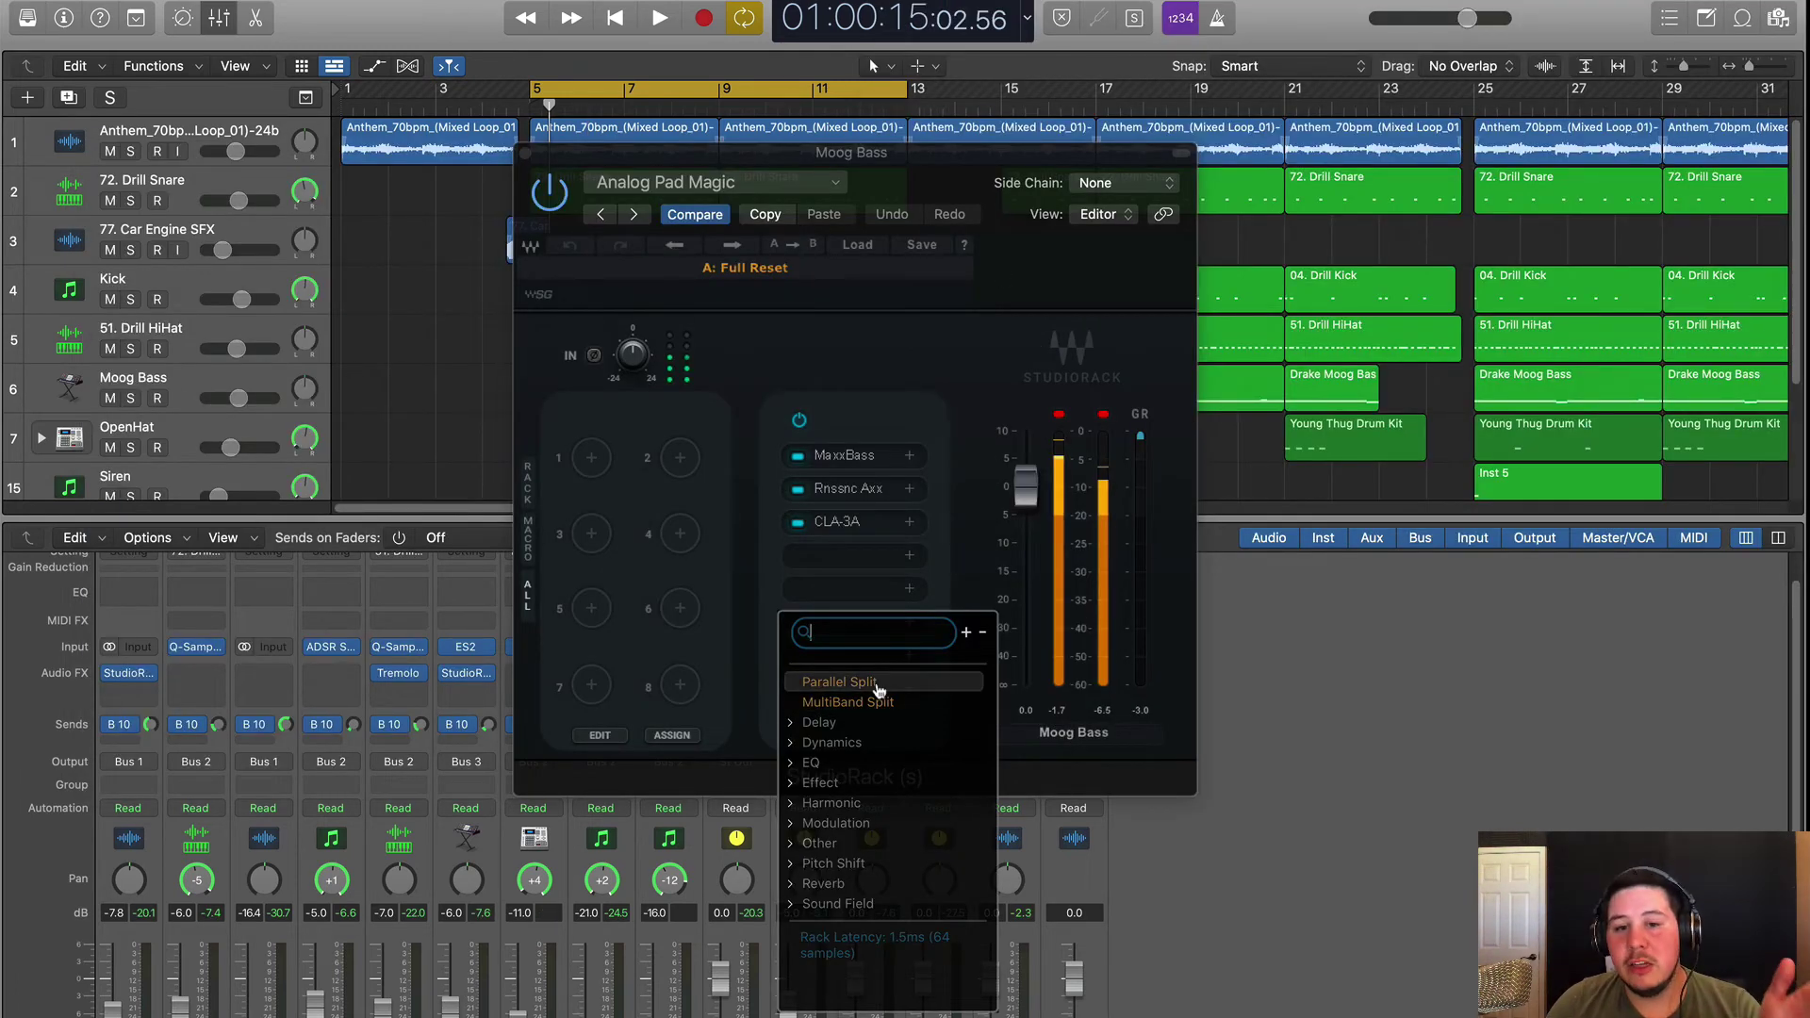
Step: Expand the Dynamics, EQ, Other and Reverb categories in the plug-in browser, then click search
{"action": "left_click", "coordinate": [801, 752]}
{"action": "scroll", "coordinate": [799, 792], "scroll_direction": "down", "scroll_amount": 10}
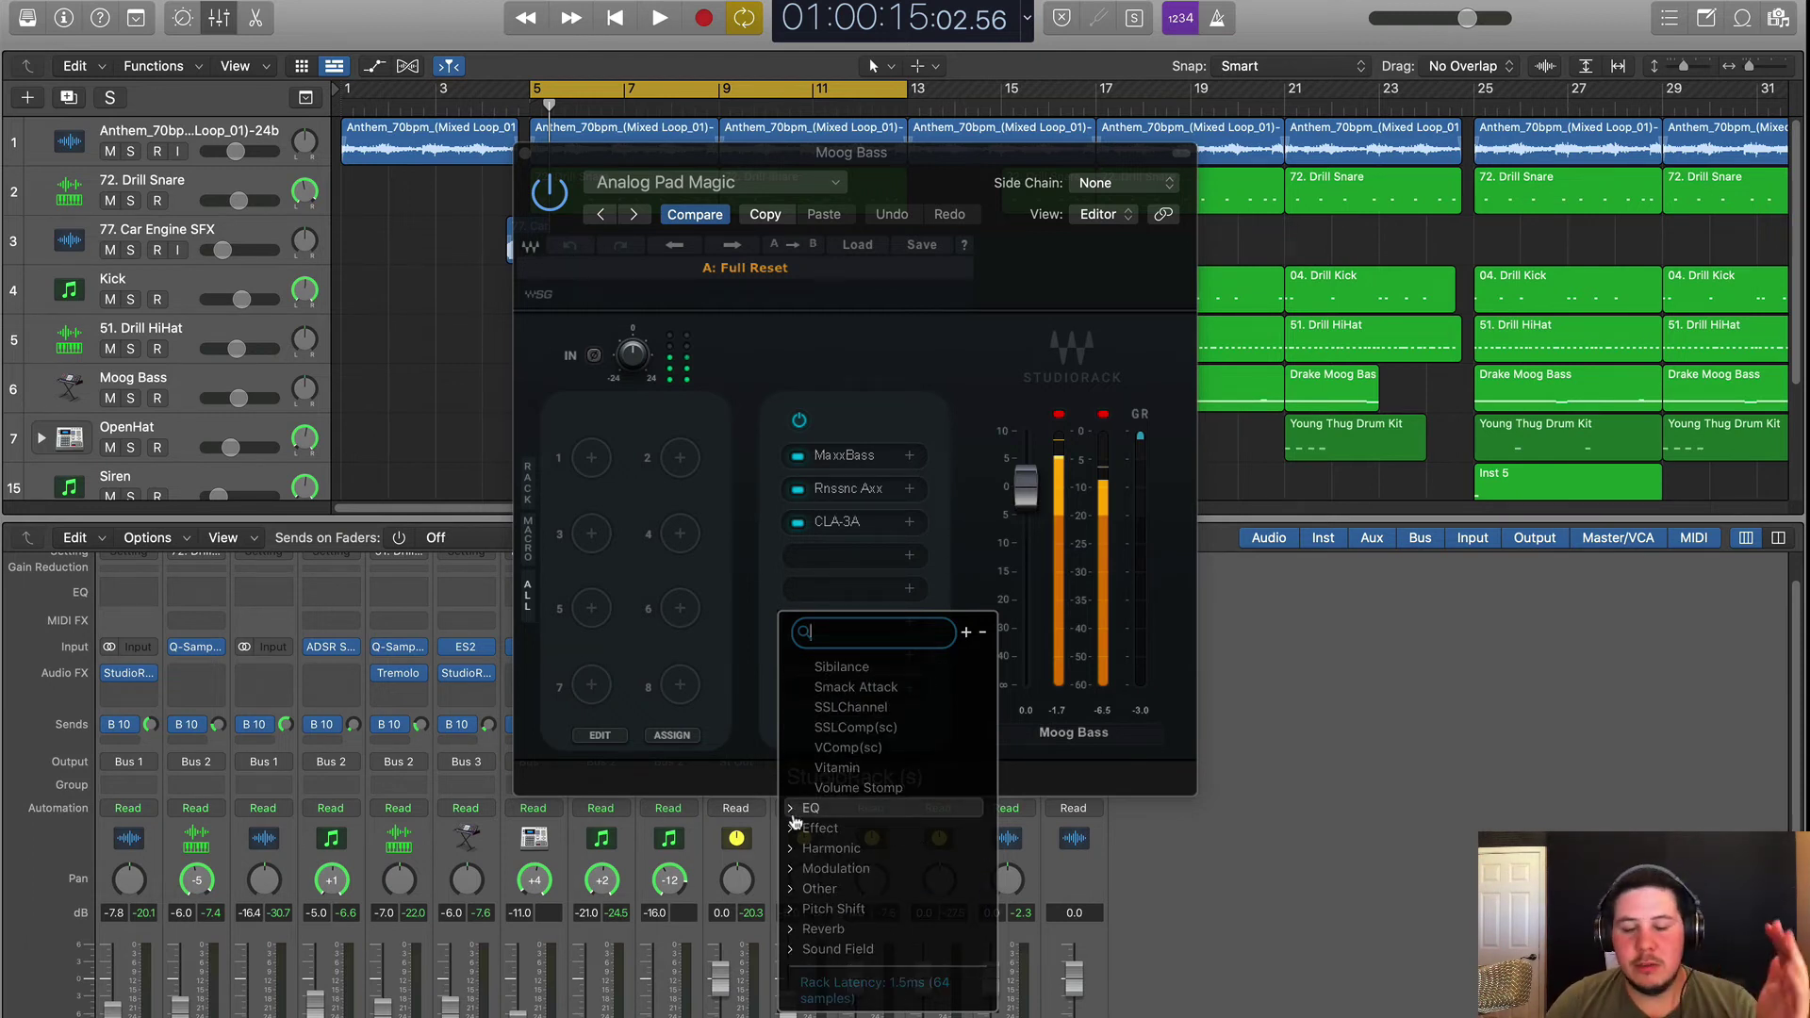
{"action": "left_click", "coordinate": [795, 810]}
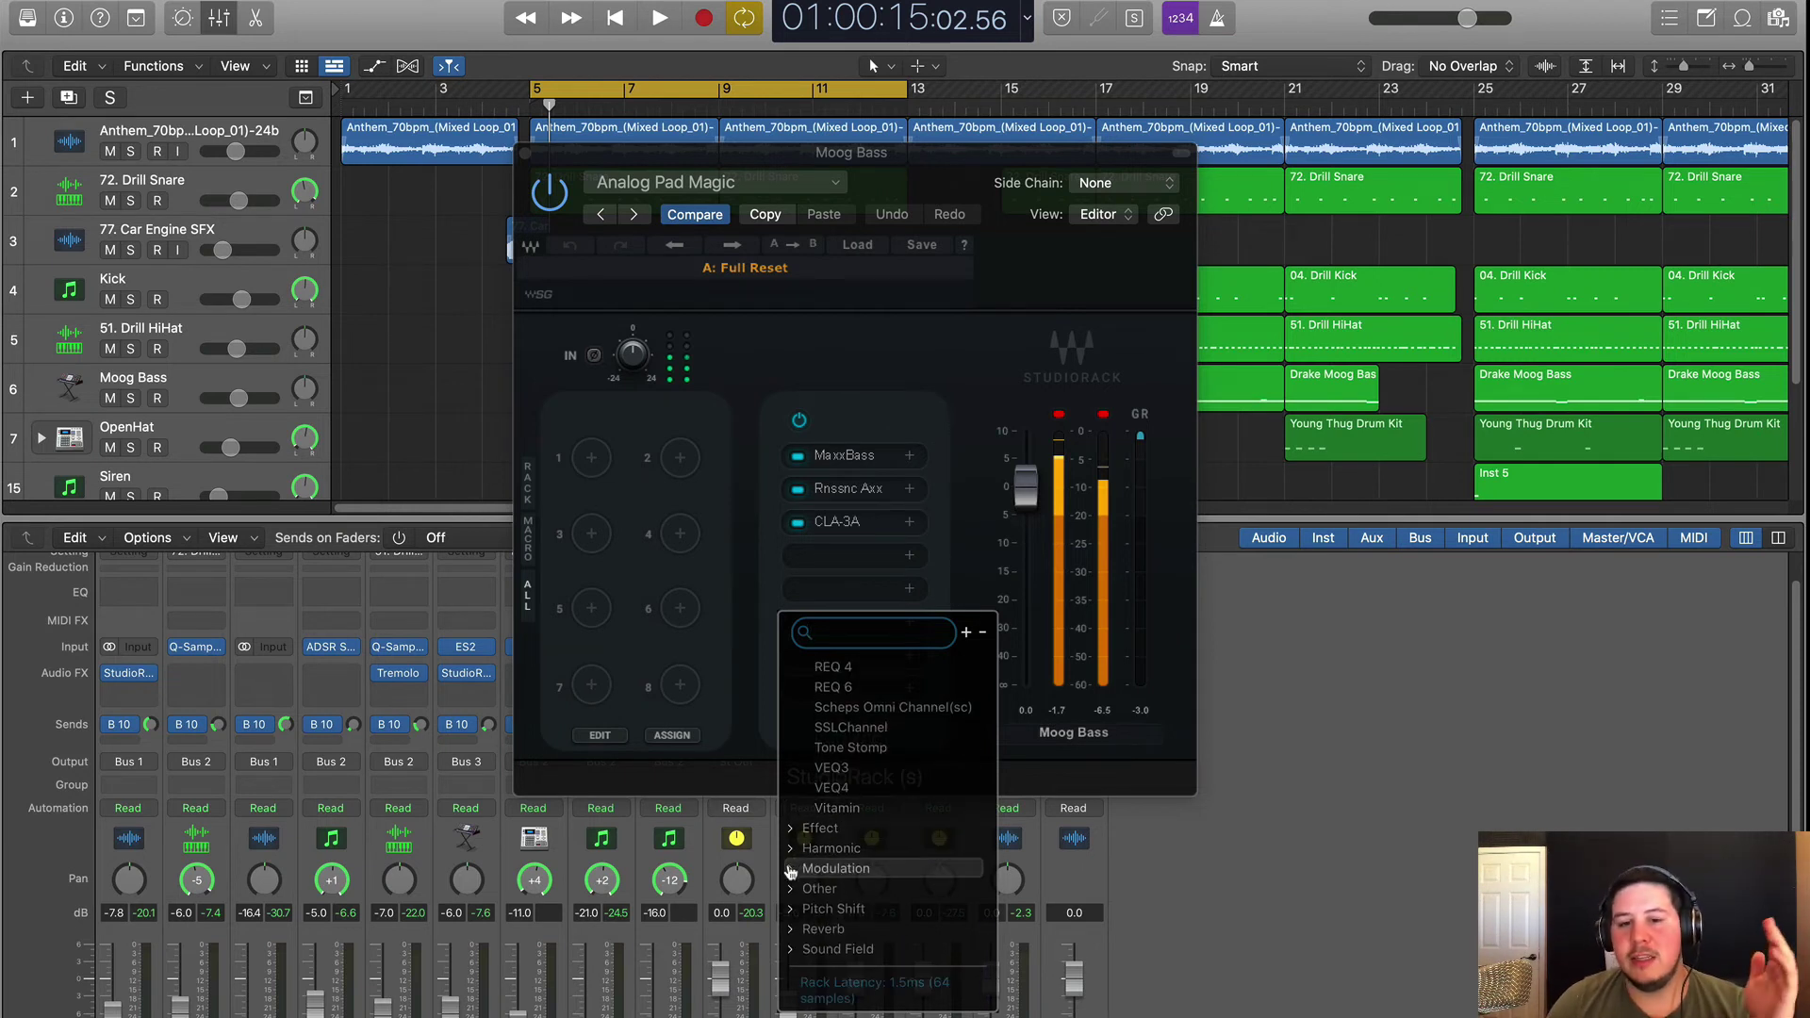
{"action": "left_click", "coordinate": [792, 889]}
{"action": "scroll", "coordinate": [796, 914], "scroll_direction": "down", "scroll_amount": 3}
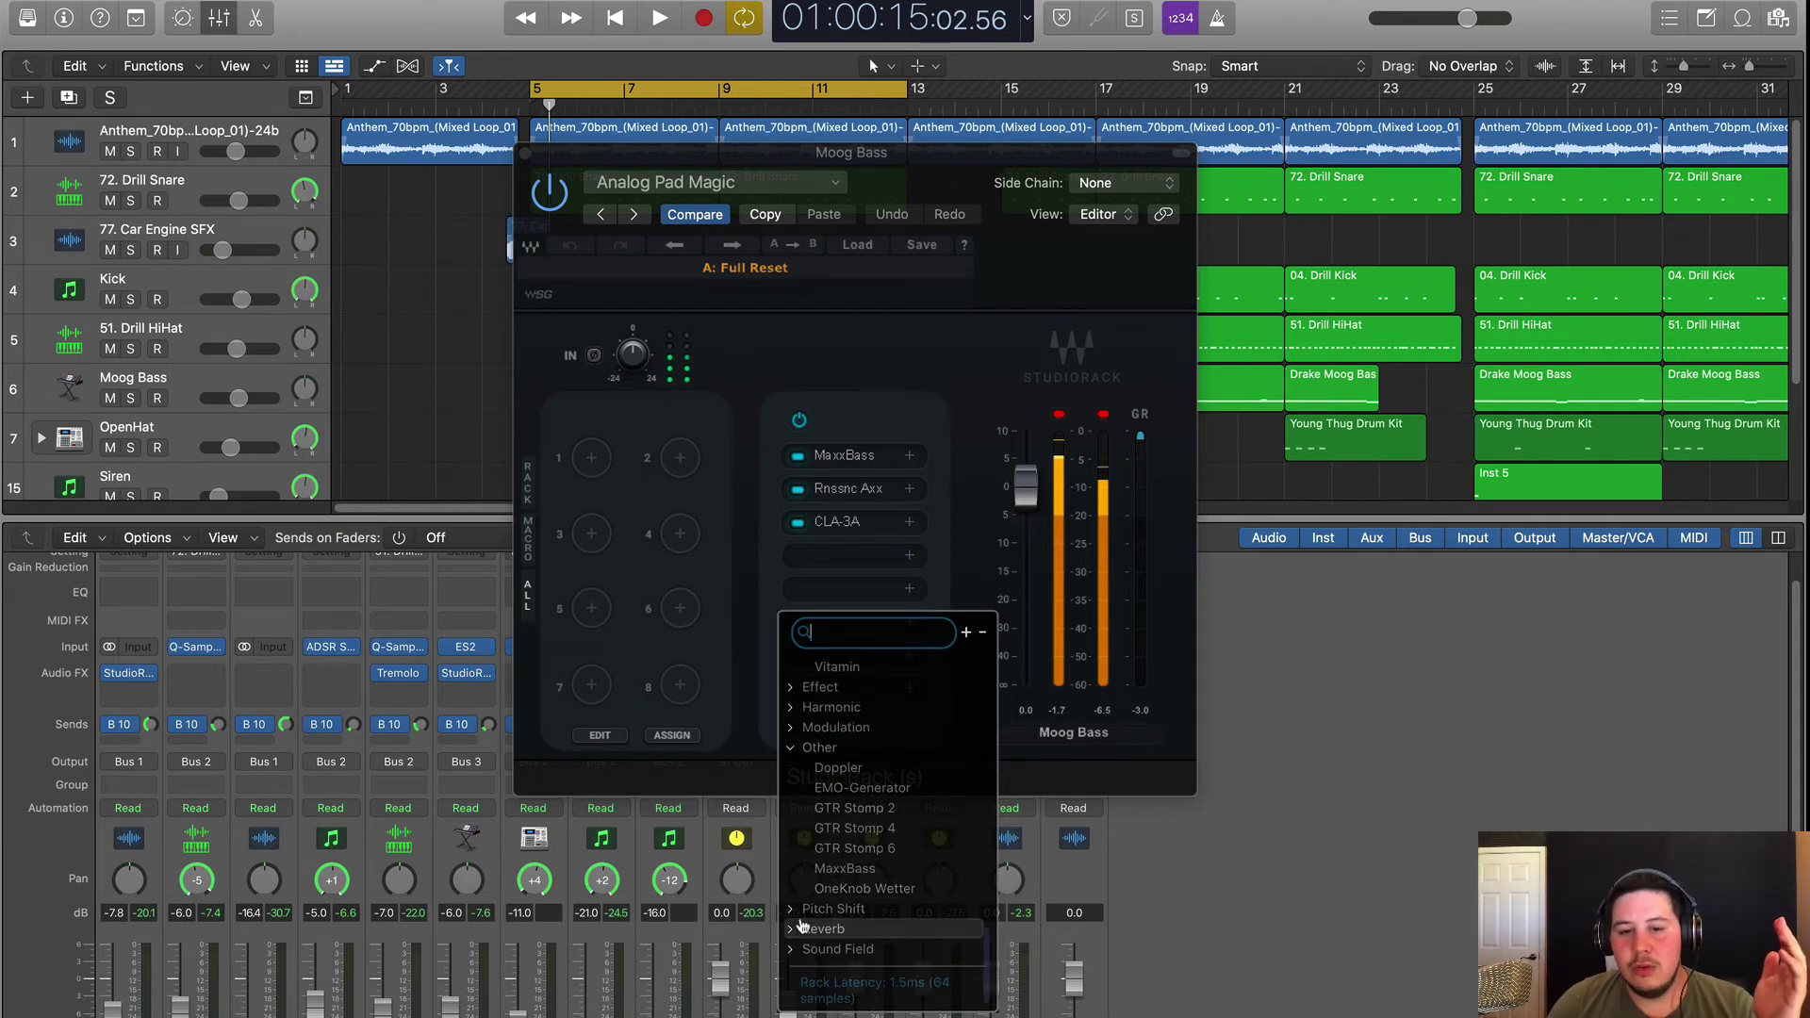
{"action": "left_click", "coordinate": [800, 928]}
{"action": "scroll", "coordinate": [808, 943], "scroll_direction": "down", "scroll_amount": 3}
{"action": "scroll", "coordinate": [907, 773], "scroll_direction": "up", "scroll_amount": 10}
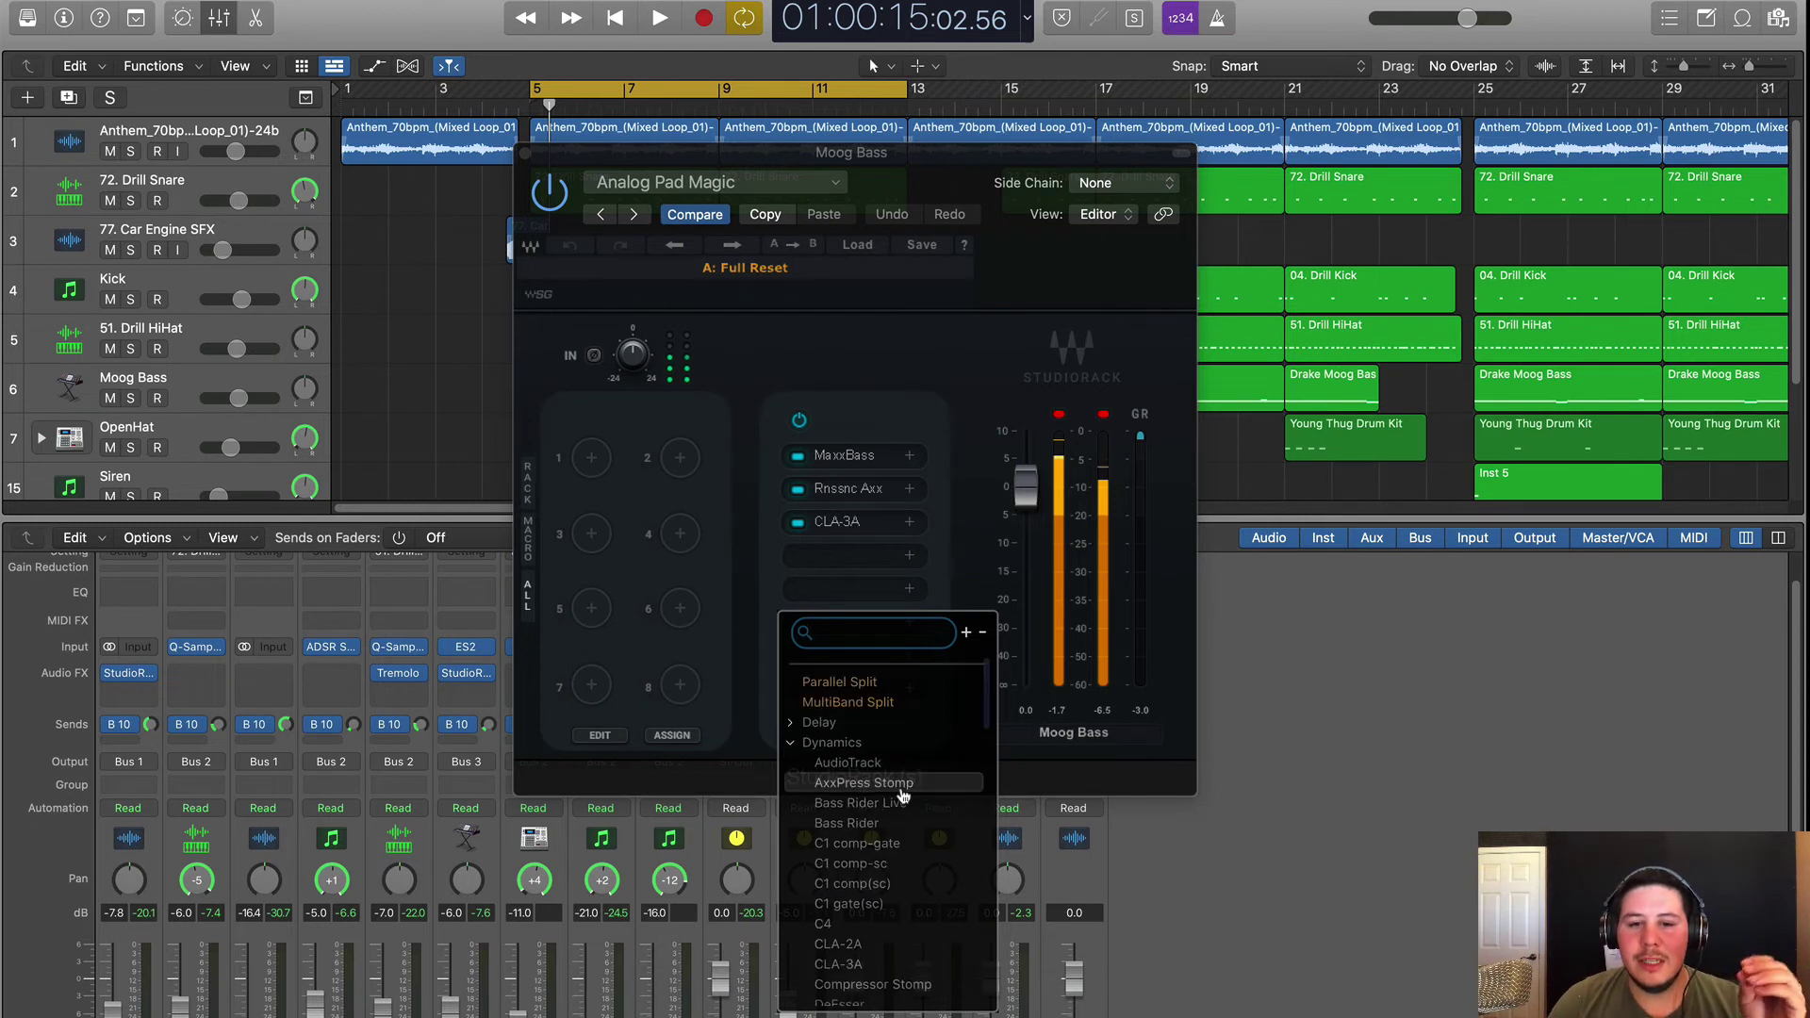
{"action": "left_click", "coordinate": [891, 637]}
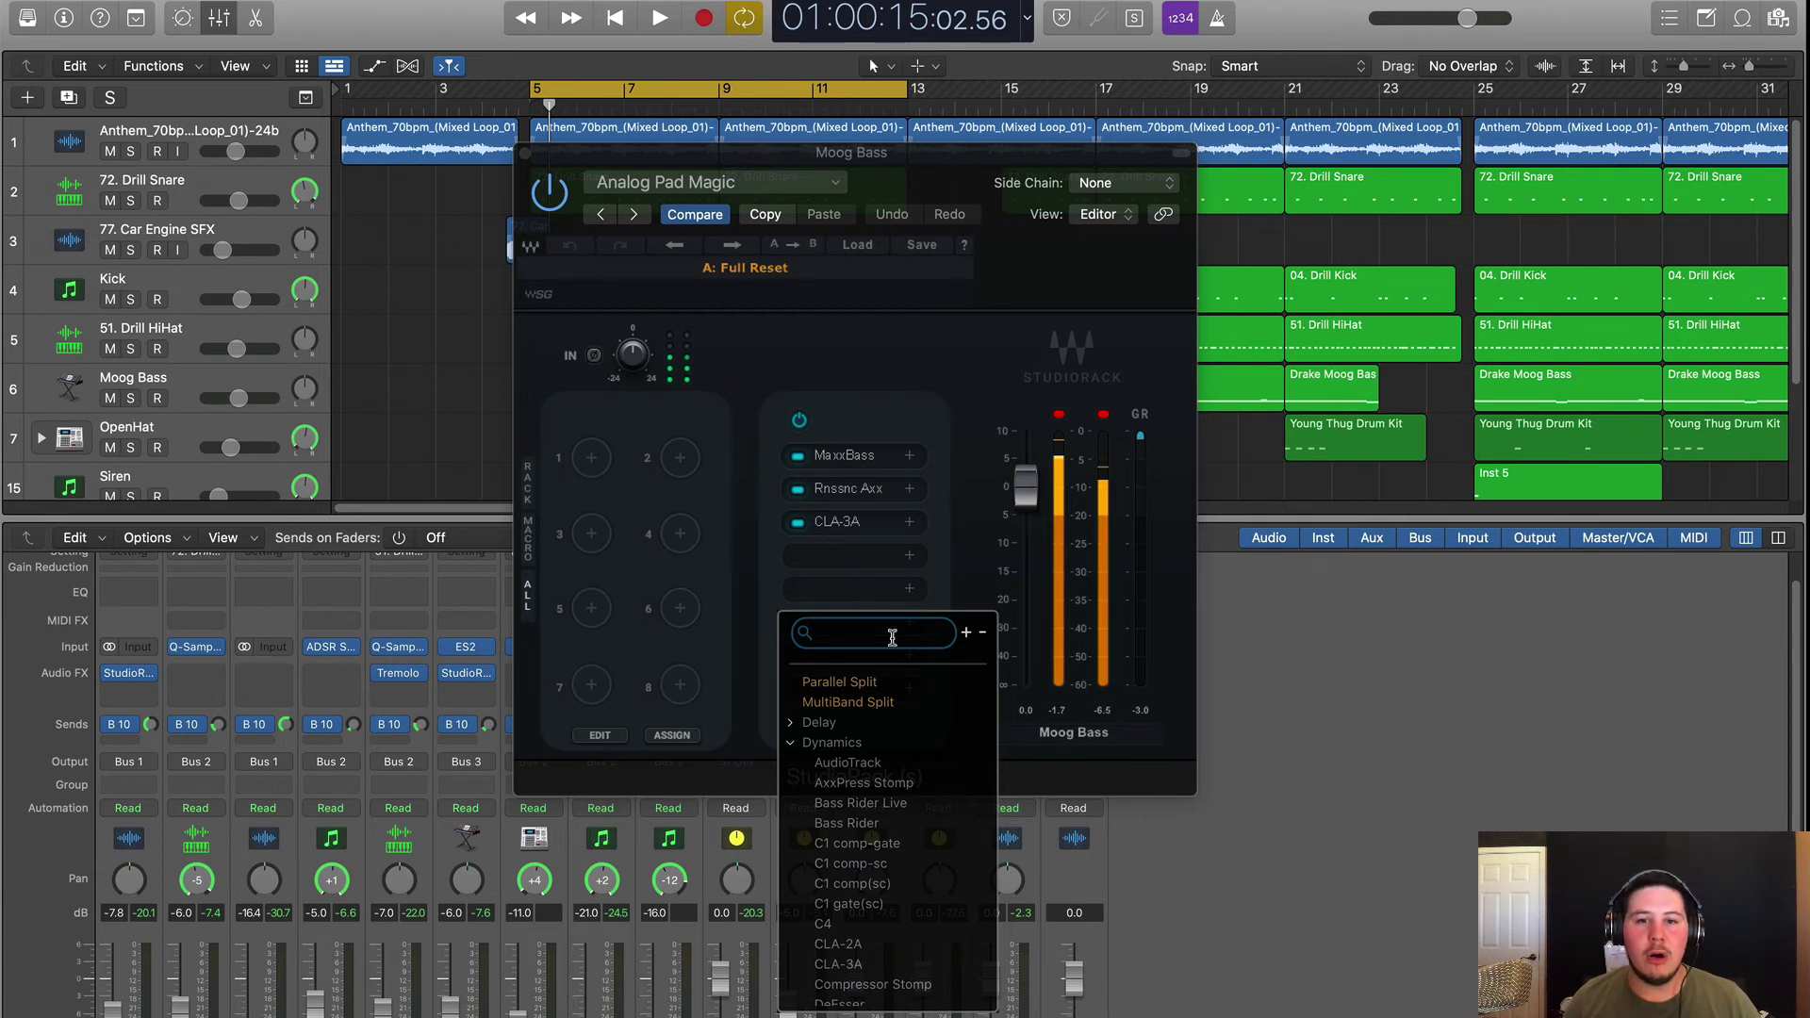
Step: Close the plug-in list unchanged and position the Drums StudioRack window to reveal the Drill Snare regions
{"action": "left_click", "coordinate": [913, 349]}
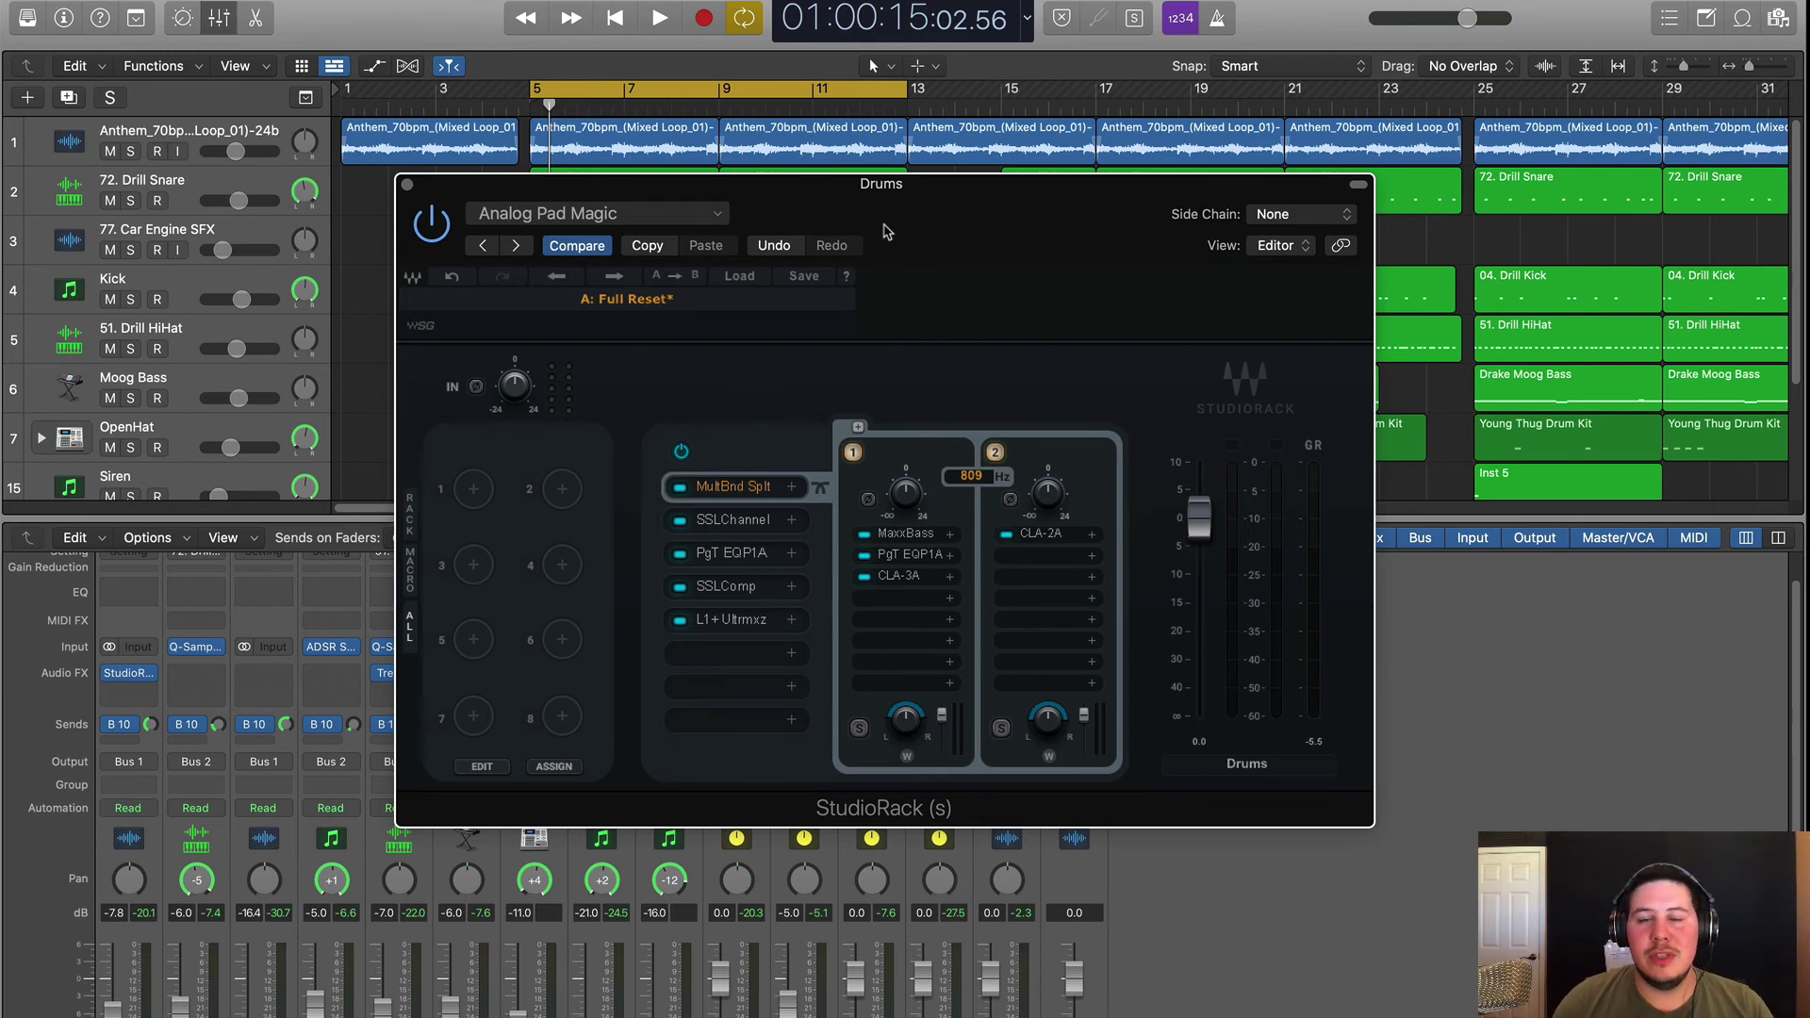
{"action": "mouse_move", "coordinate": [884, 231]}
{"action": "left_mouse_down"}
{"action": "mouse_move", "coordinate": [928, 222]}
{"action": "mouse_move", "coordinate": [865, 227]}
{"action": "left_mouse_up"}
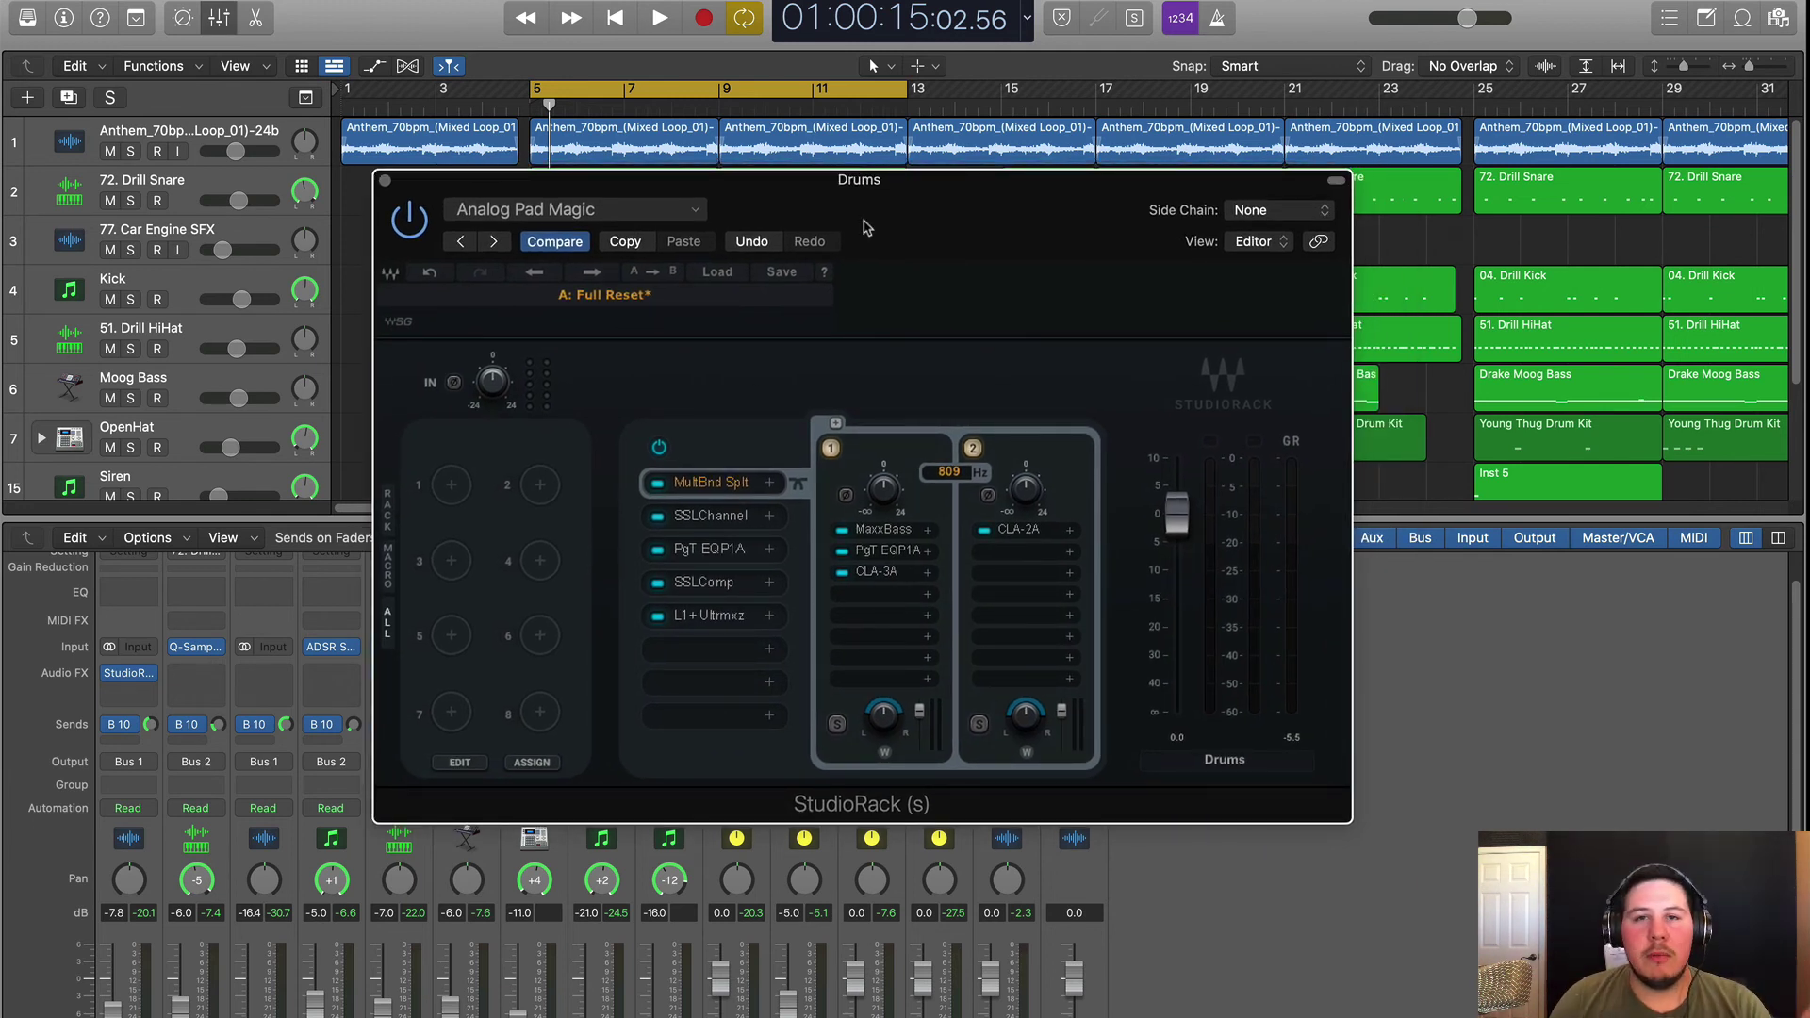
{"action": "left_click_drag", "start_coordinate": [865, 227], "coordinate": [837, 222]}
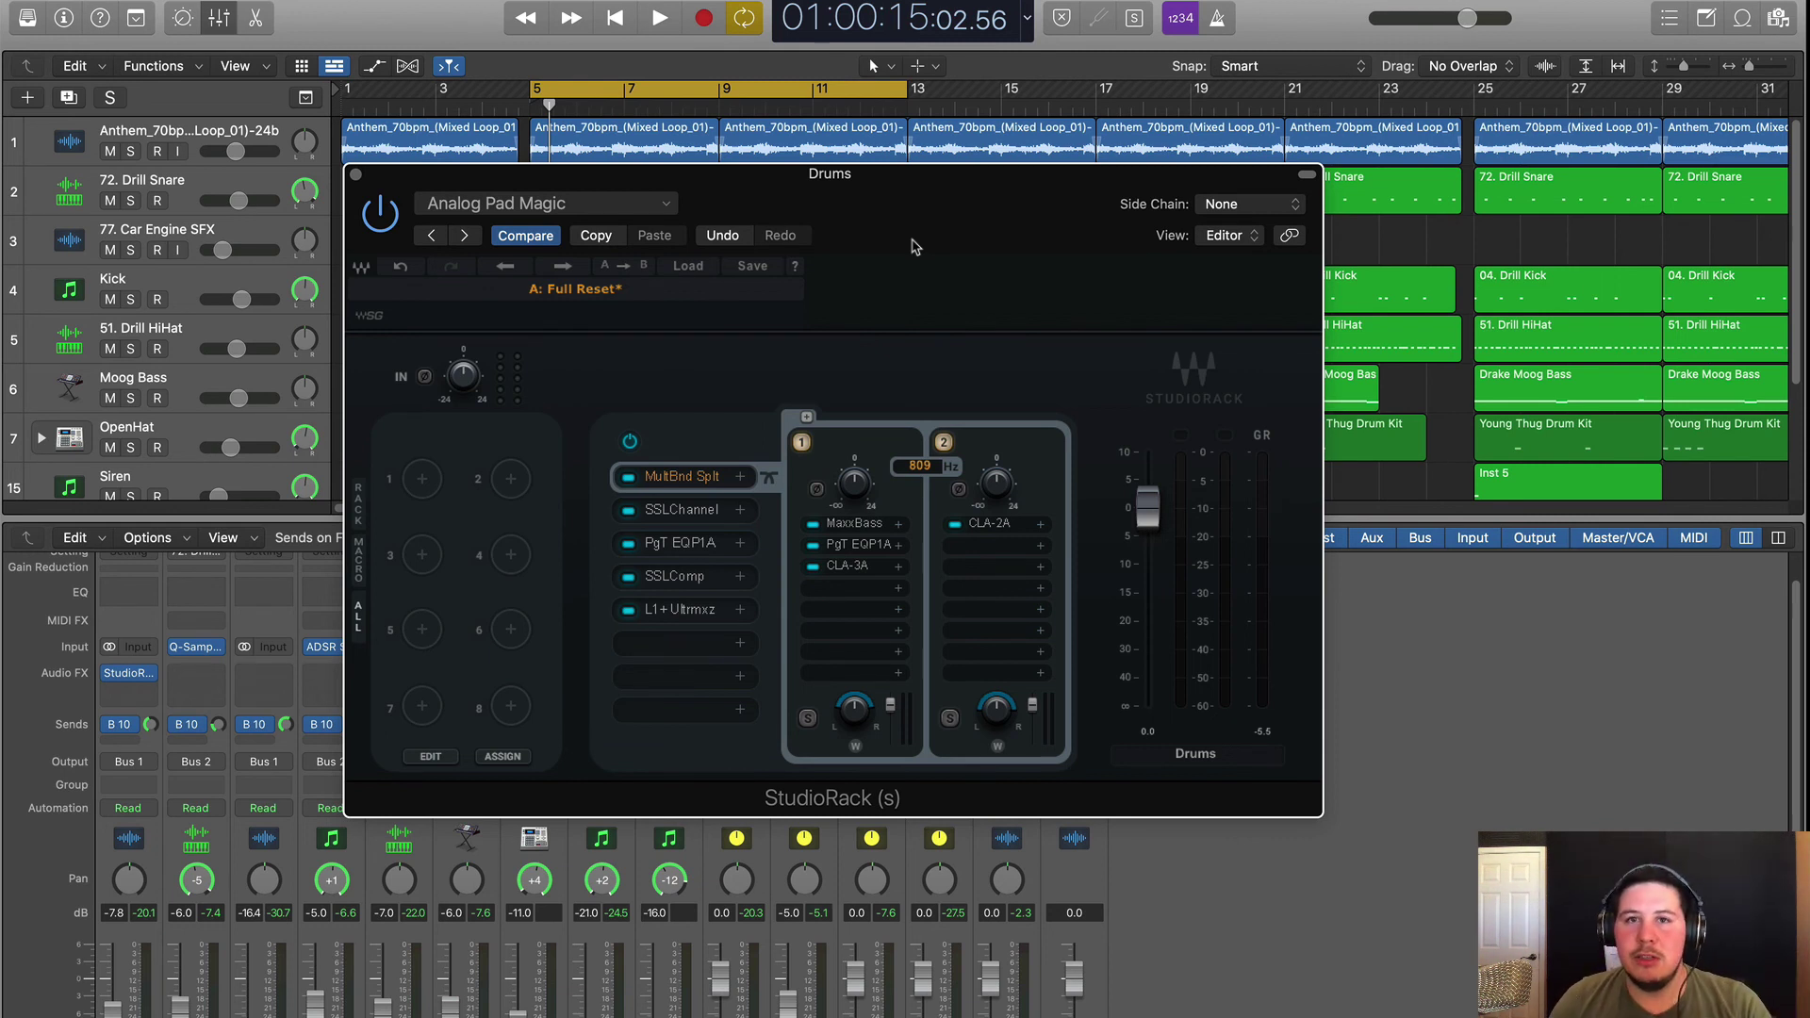
{"action": "left_click_drag", "start_coordinate": [912, 247], "coordinate": [909, 254]}
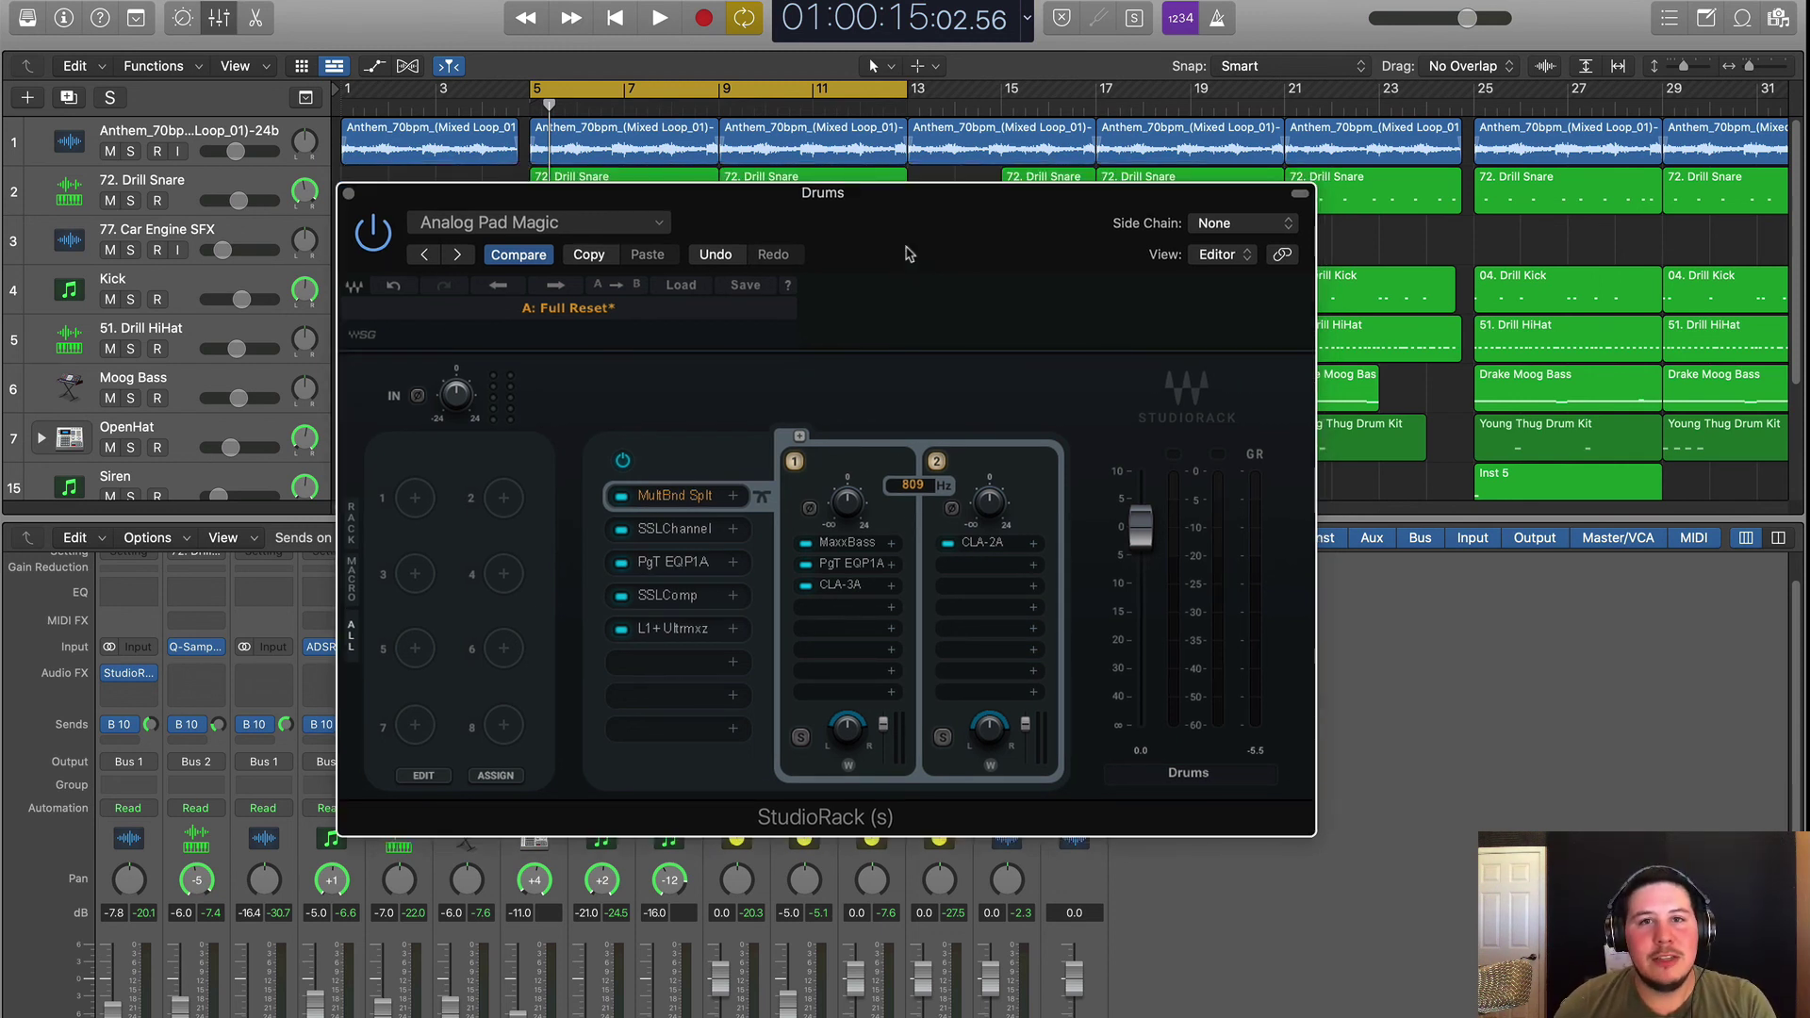
{"action": "mouse_move", "coordinate": [908, 254]}
{"action": "left_mouse_down"}
{"action": "mouse_move", "coordinate": [905, 270]}
{"action": "mouse_move", "coordinate": [907, 238]}
{"action": "left_mouse_up"}
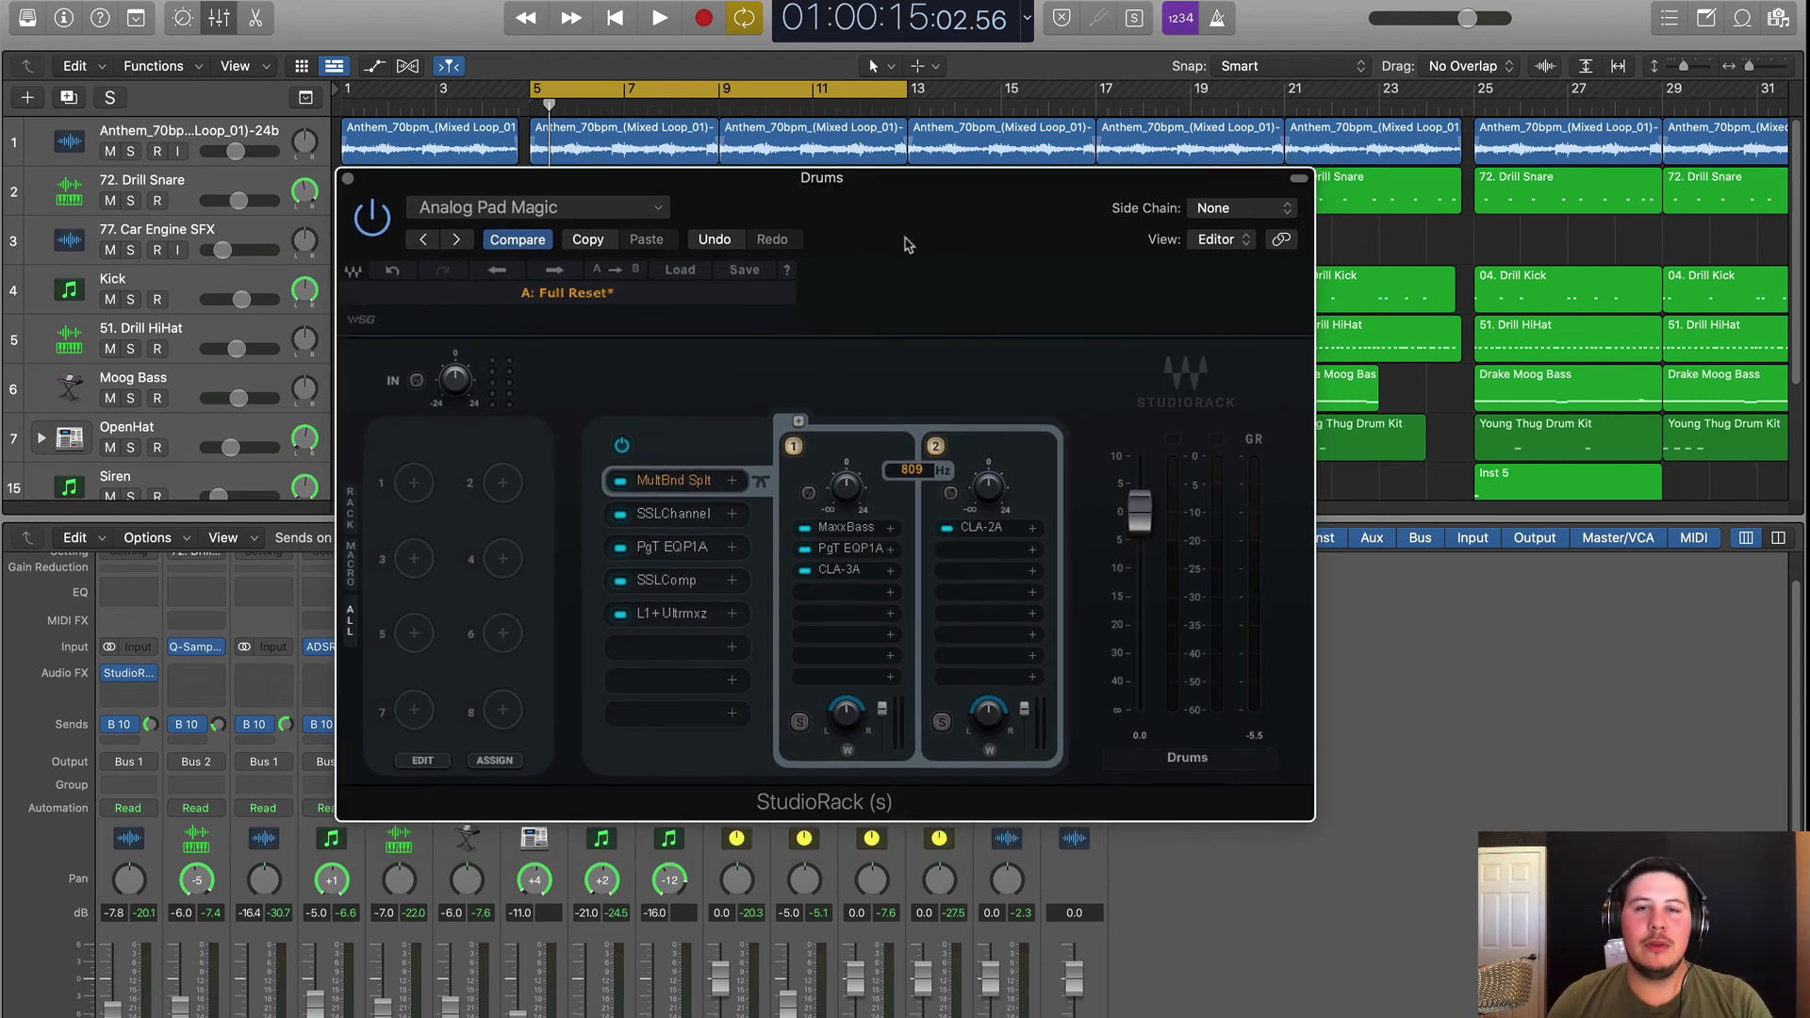